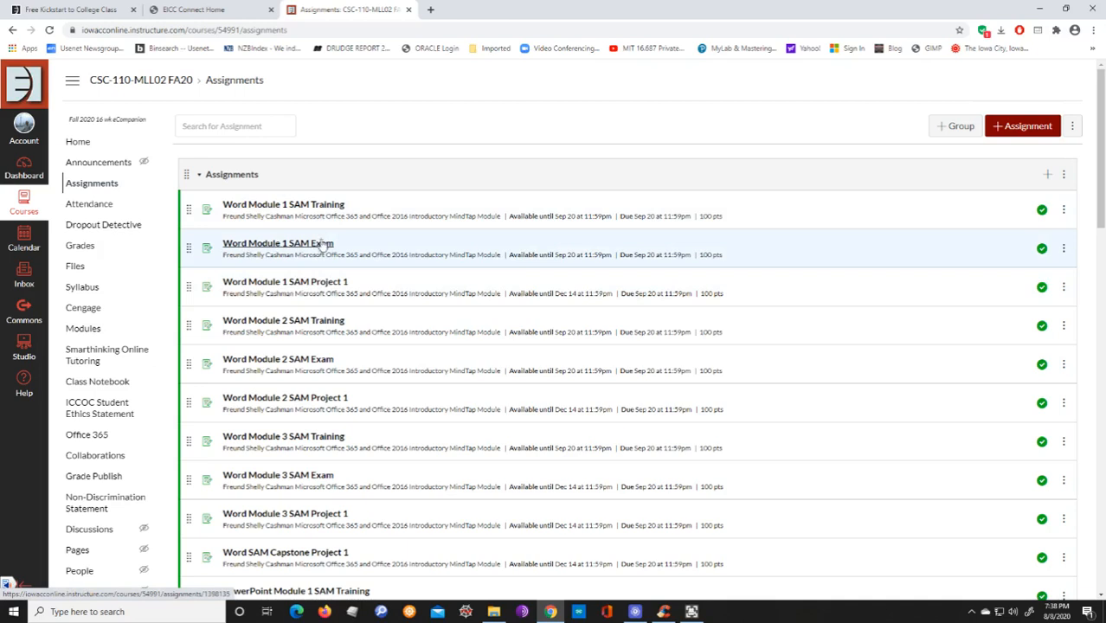
# - Load the Word Module 1 SAM Project 1 assignment in a new window and start it
pyautogui.click(326, 283)
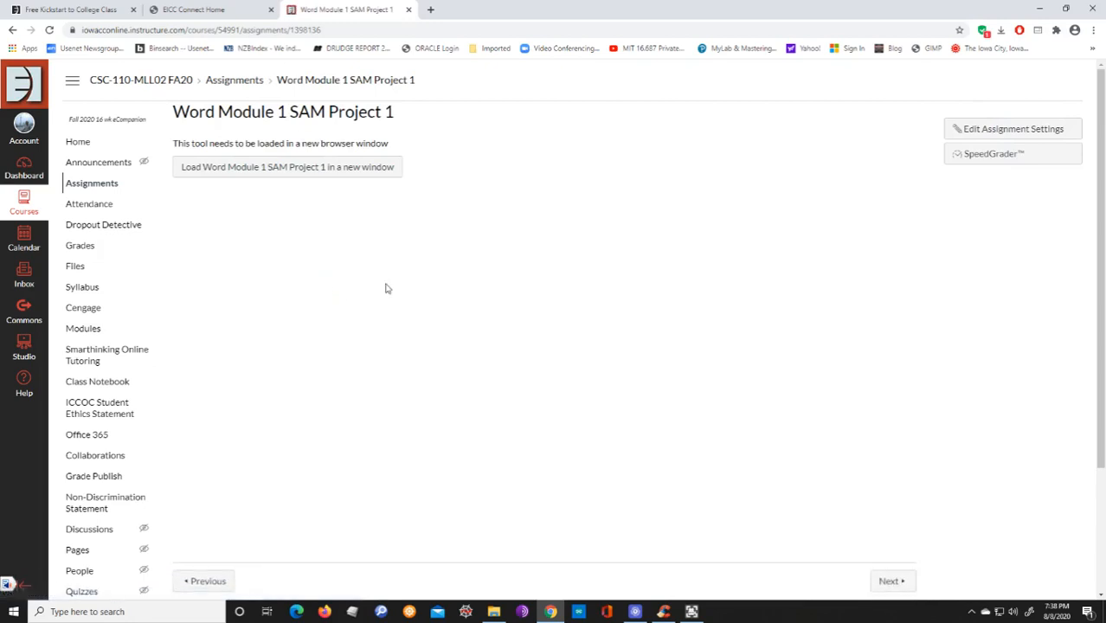
pyautogui.click(326, 173)
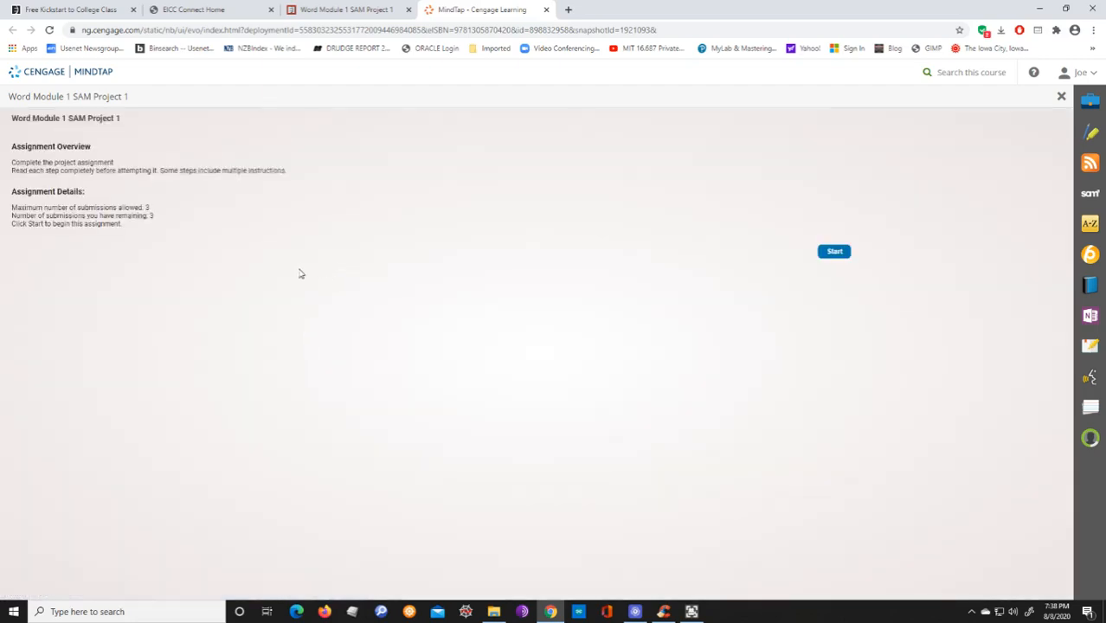
pyautogui.click(834, 251)
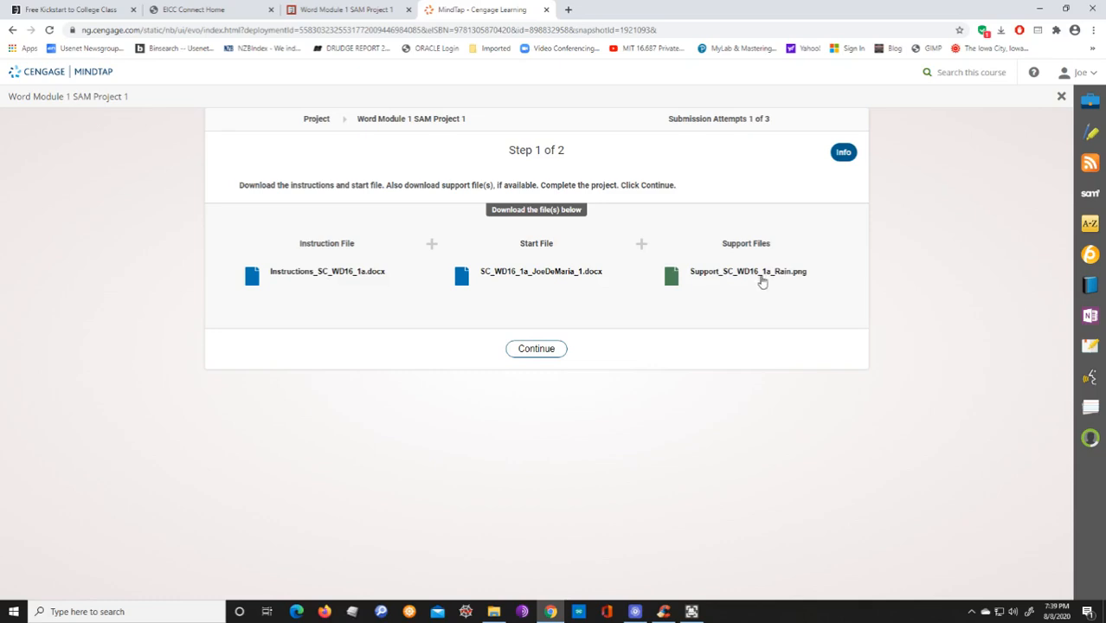
# - Download Instructions_SC_WD16_1a.docx into a new folder named ClassWork inside Documents
pyautogui.click(360, 276)
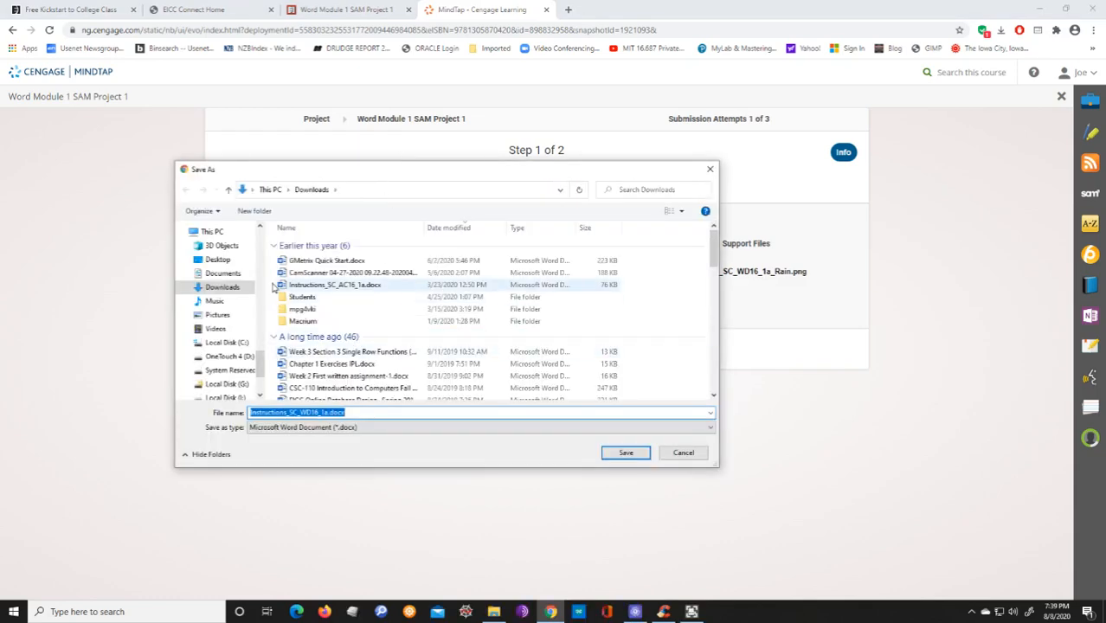
pyautogui.click(271, 189)
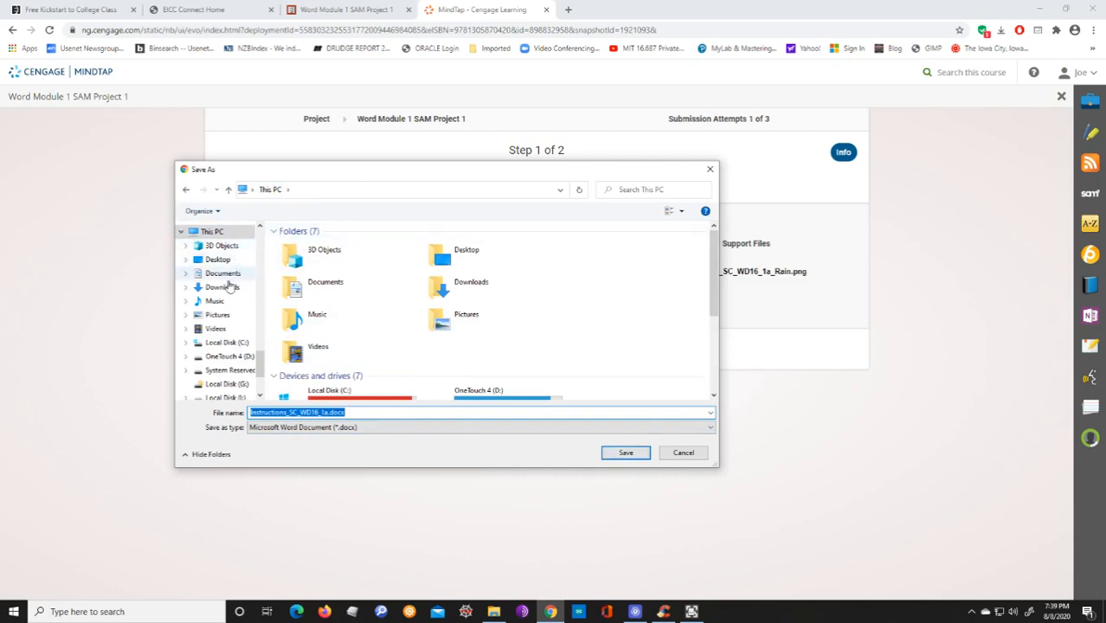
pyautogui.click(225, 274)
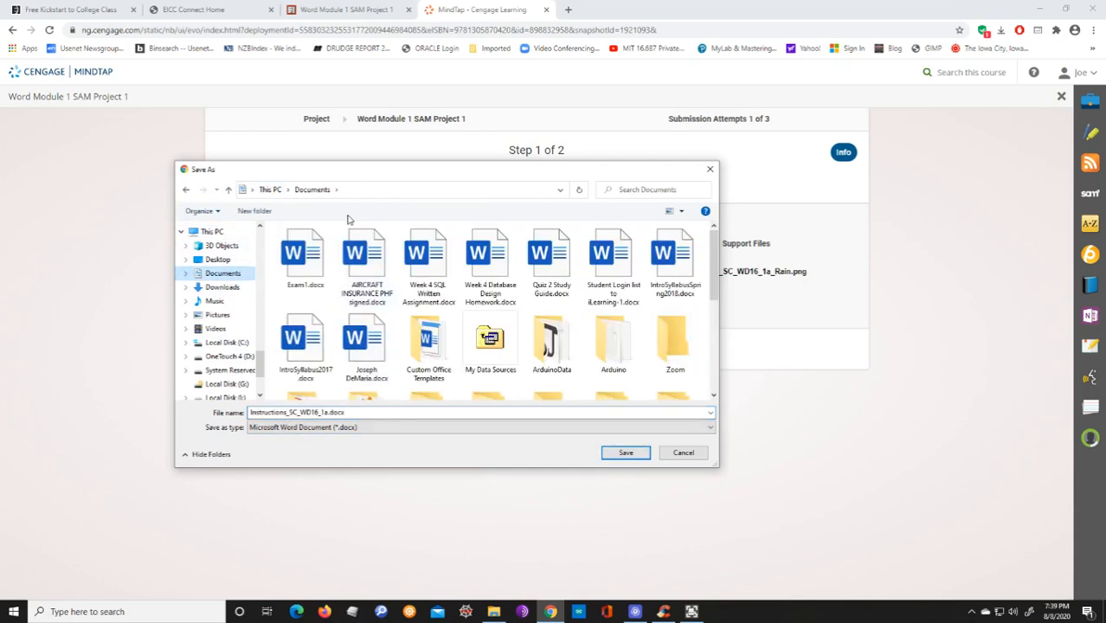
pyautogui.click(255, 212)
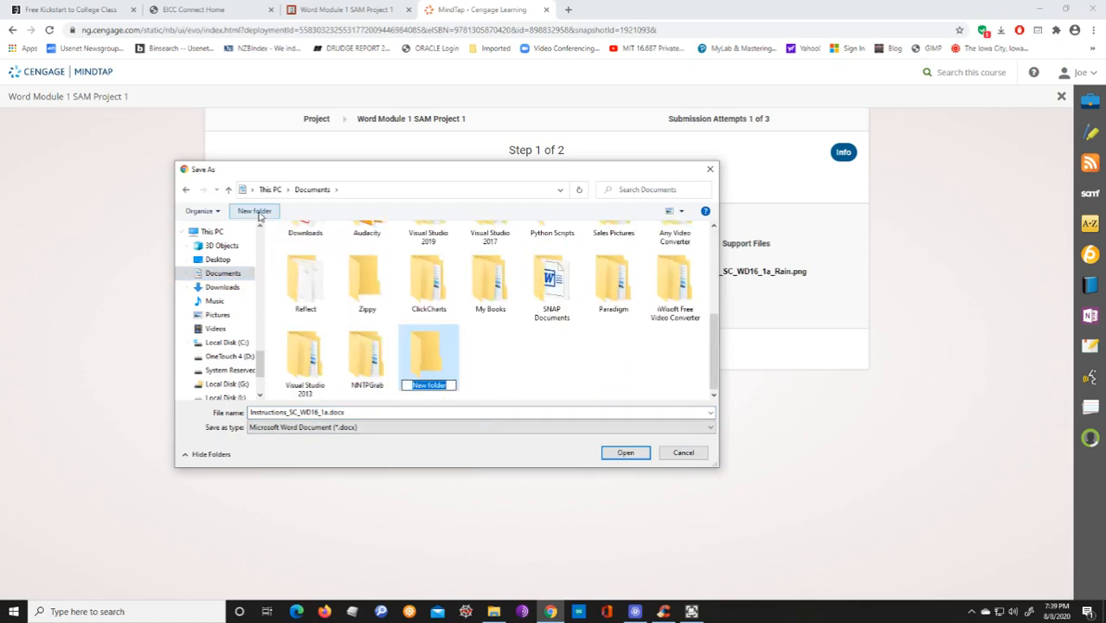
pyautogui.write('Clas')
pyautogui.write('Work')
pyautogui.press('Return')
pyautogui.press('Return')
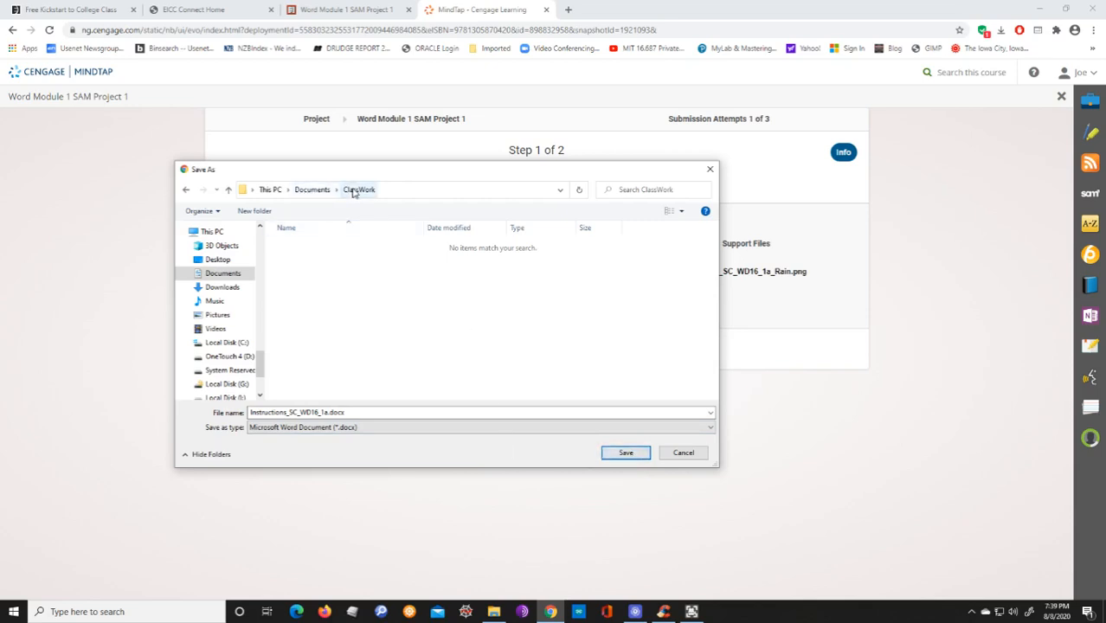
pyautogui.click(625, 456)
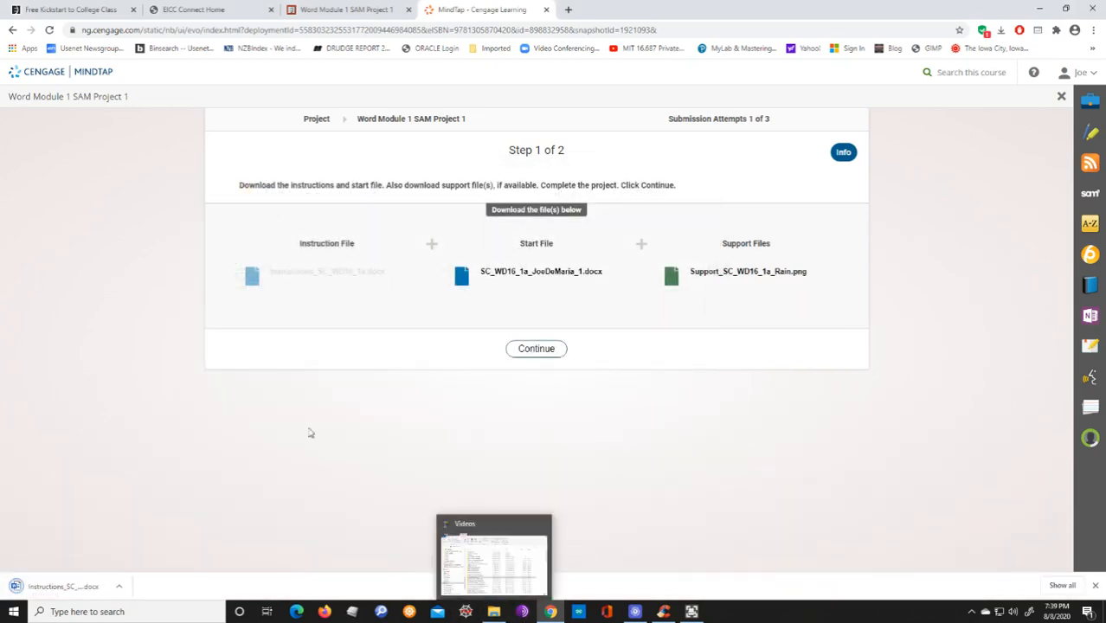
# - Download the project's start document and Support_SC_WD16_1a_Rain.png into the ClassWork folder
pyautogui.click(513, 273)
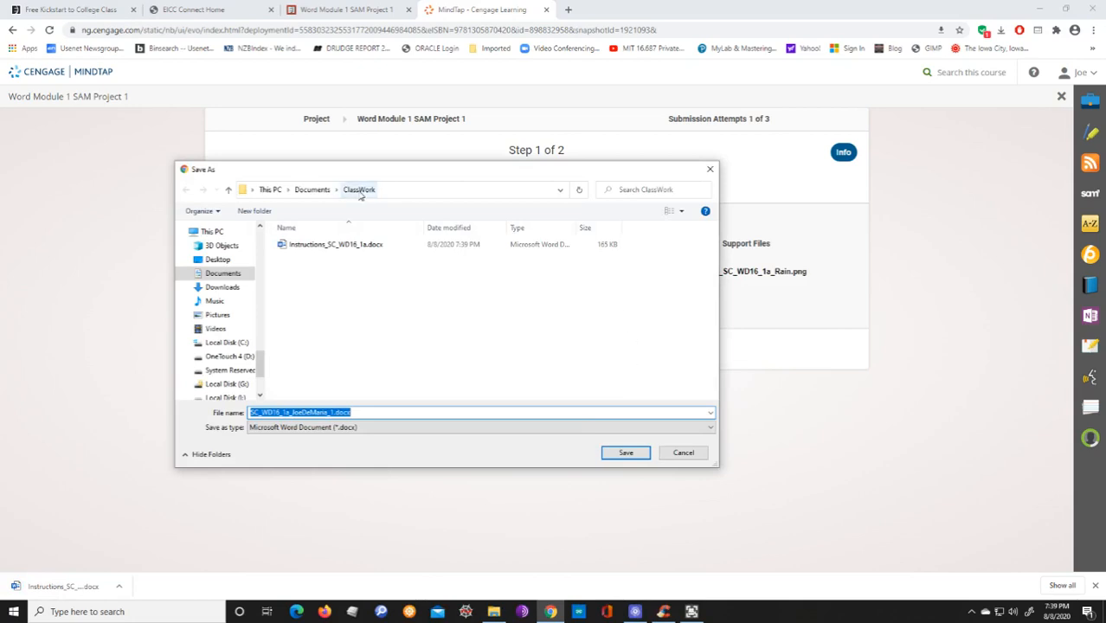
pyautogui.click(626, 452)
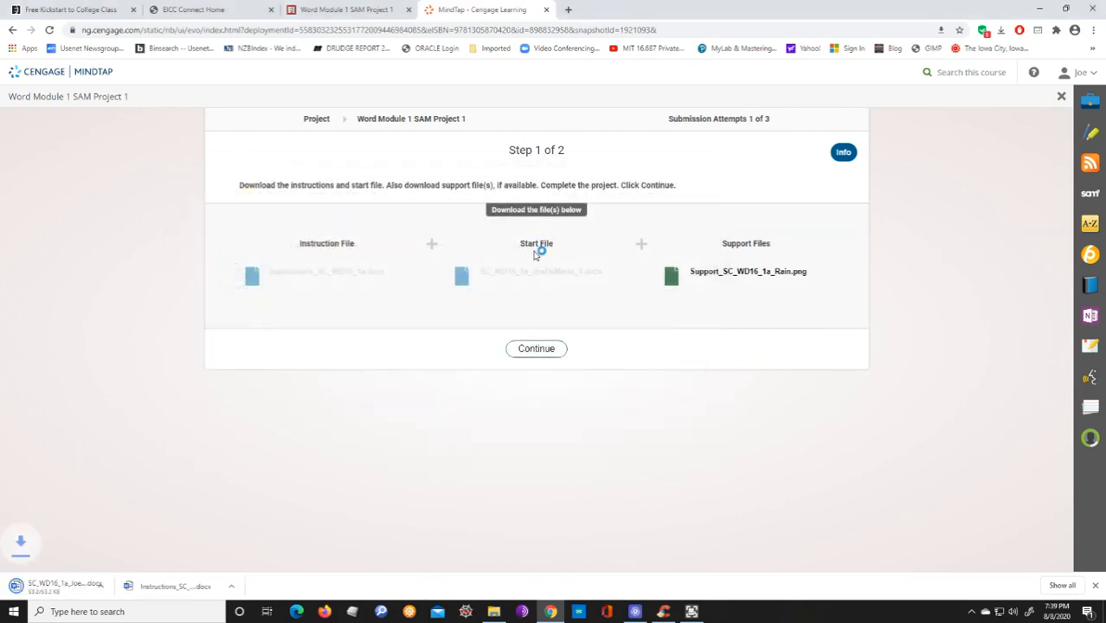
pyautogui.click(717, 277)
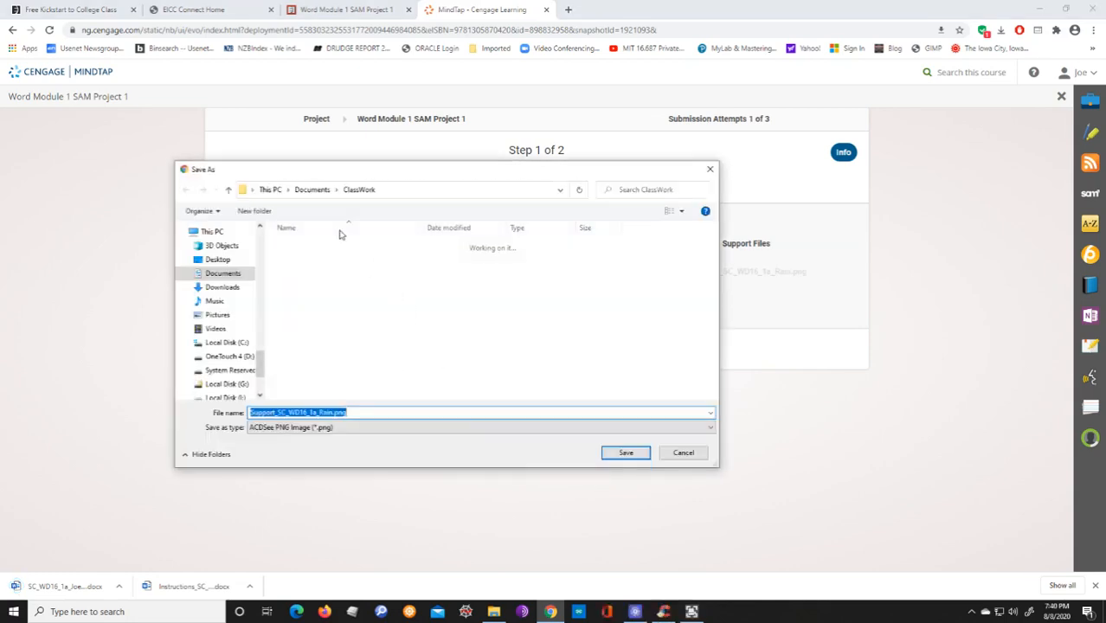
pyautogui.click(626, 452)
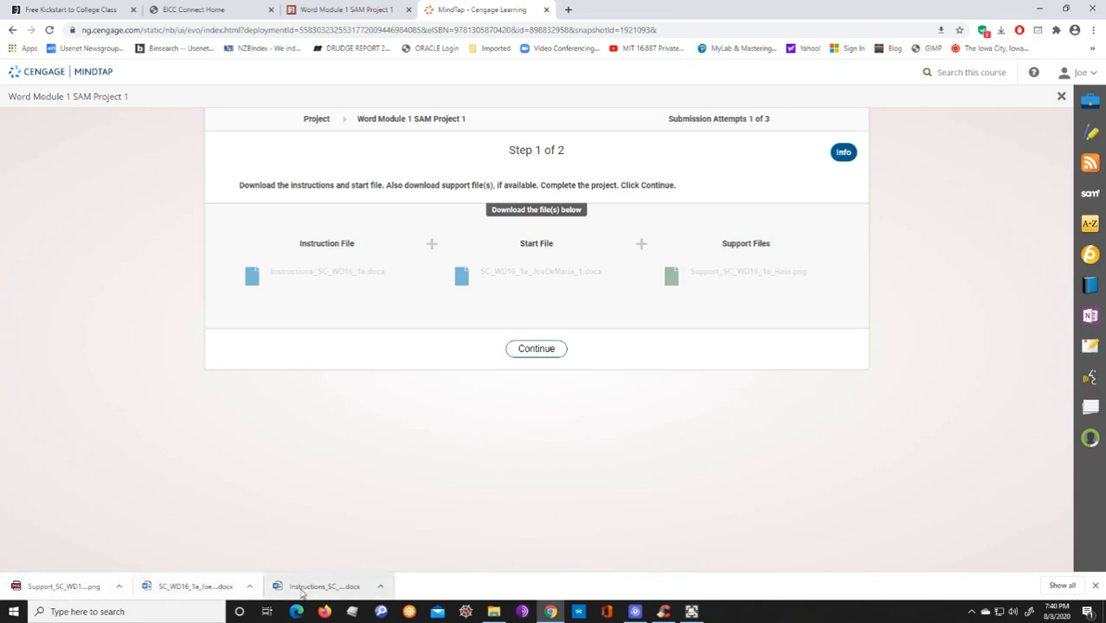
# - Switch to a new File Explorer window and open the ClassWork folder in Documents
pyautogui.click(380, 588)
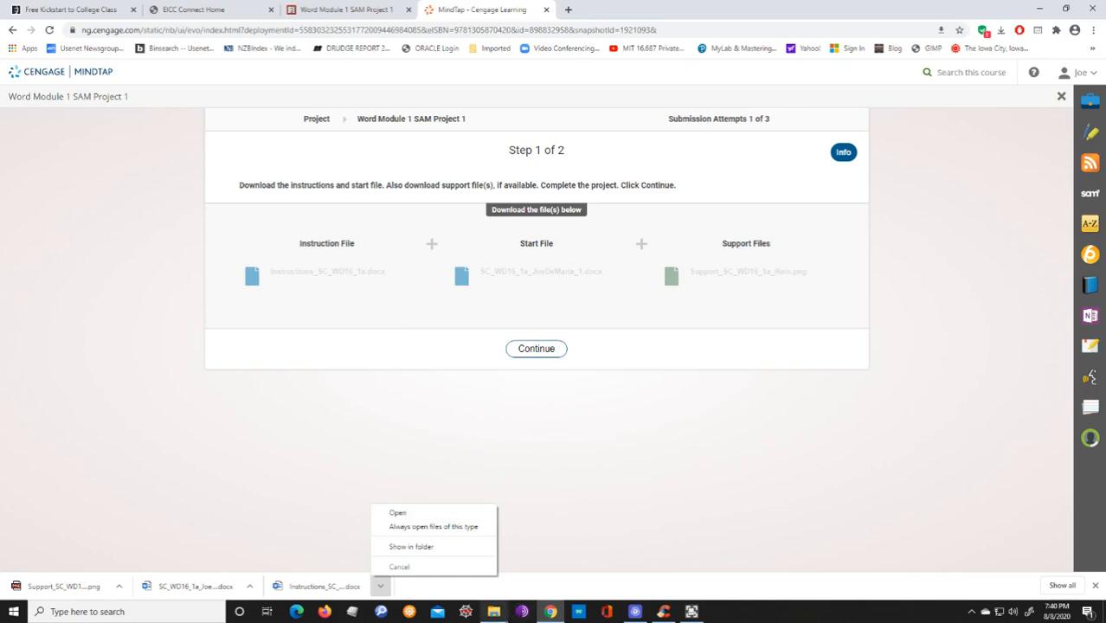
pyautogui.rightClick(496, 614)
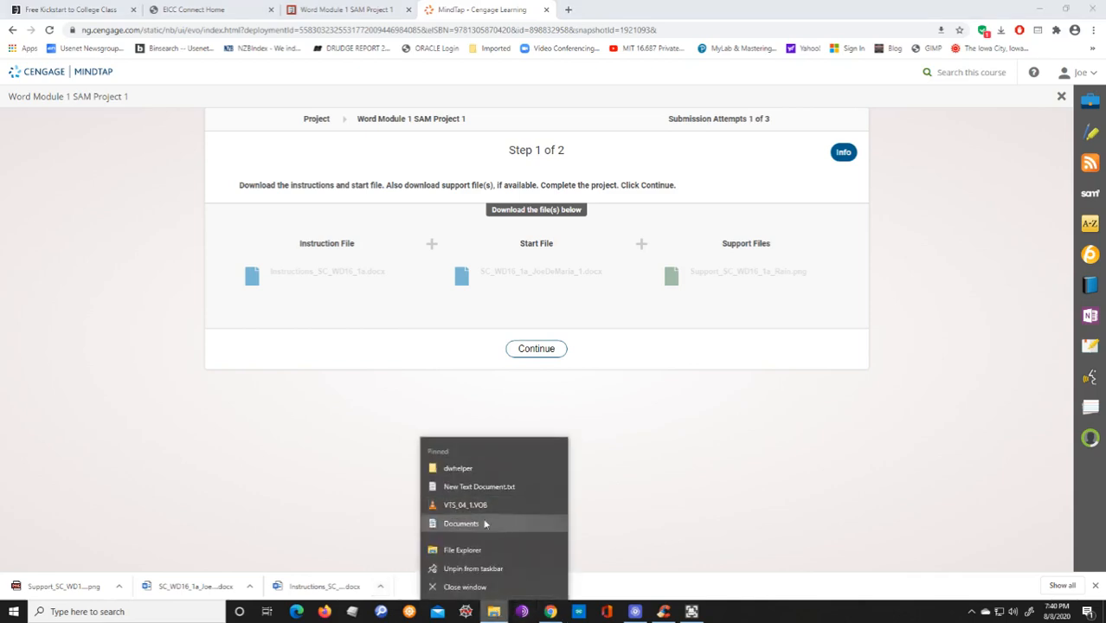
pyautogui.click(462, 550)
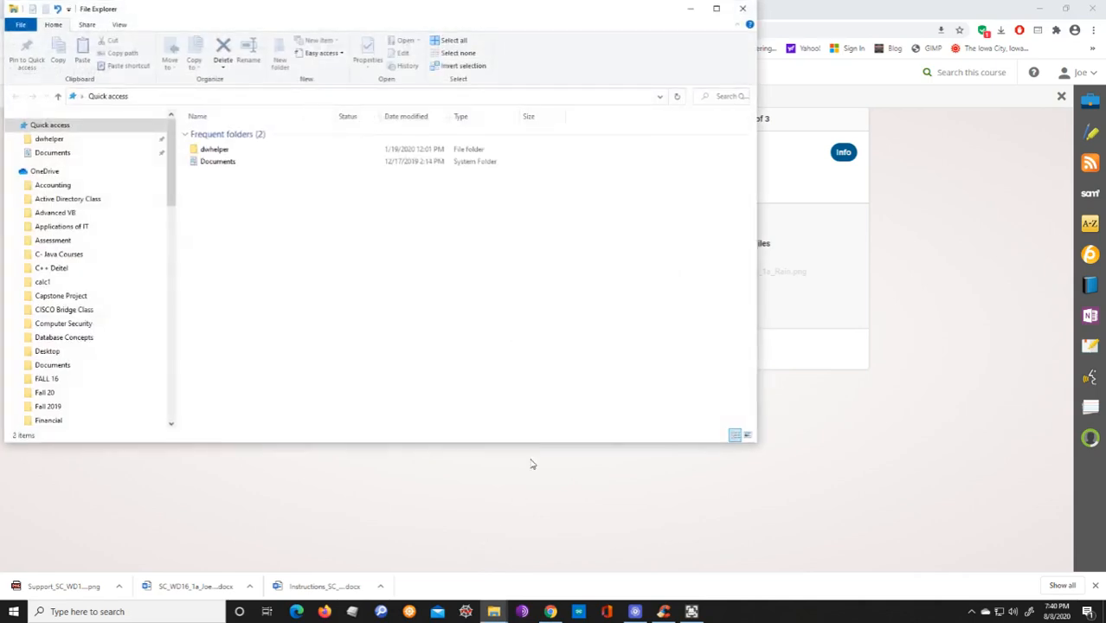
pyautogui.moveTo(173, 175); pyautogui.dragTo(188, 388)
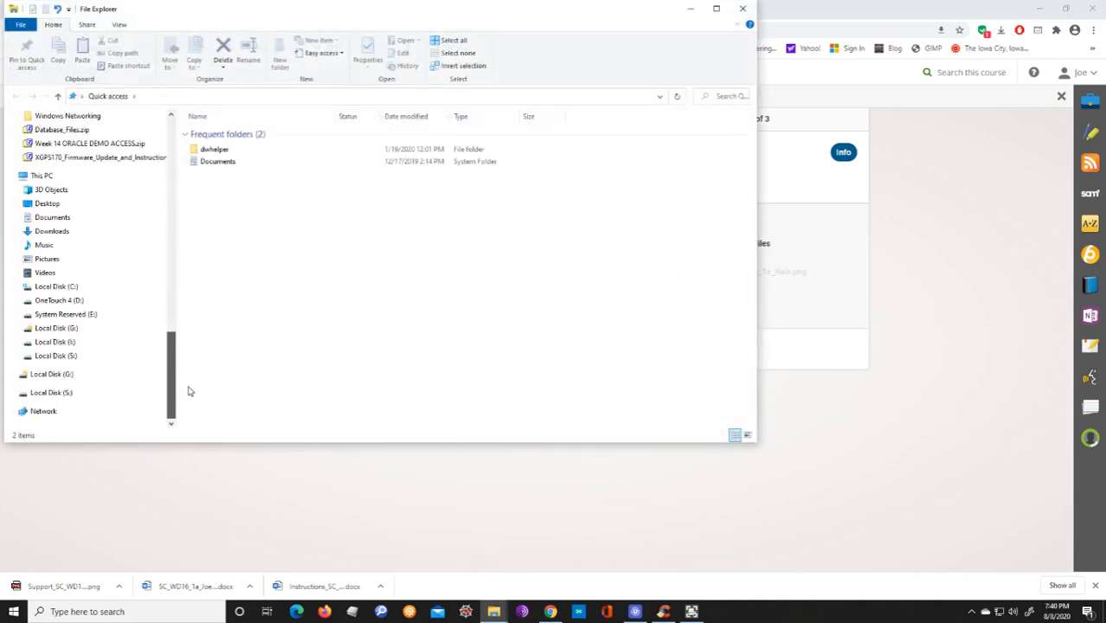
pyautogui.click(62, 219)
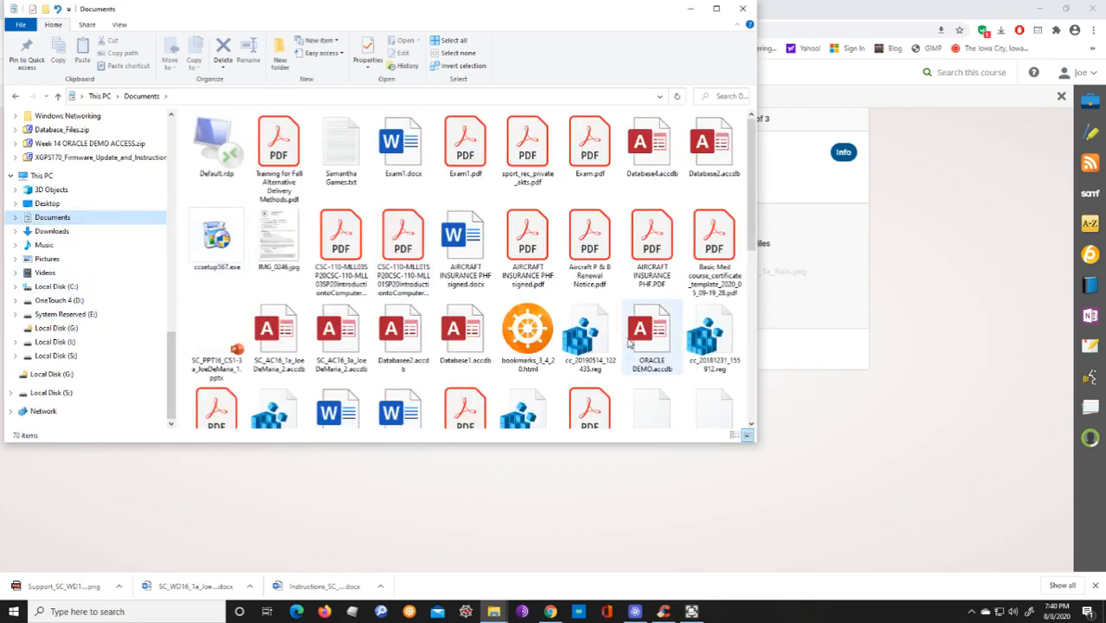
pyautogui.scroll(-5, 594, 296)
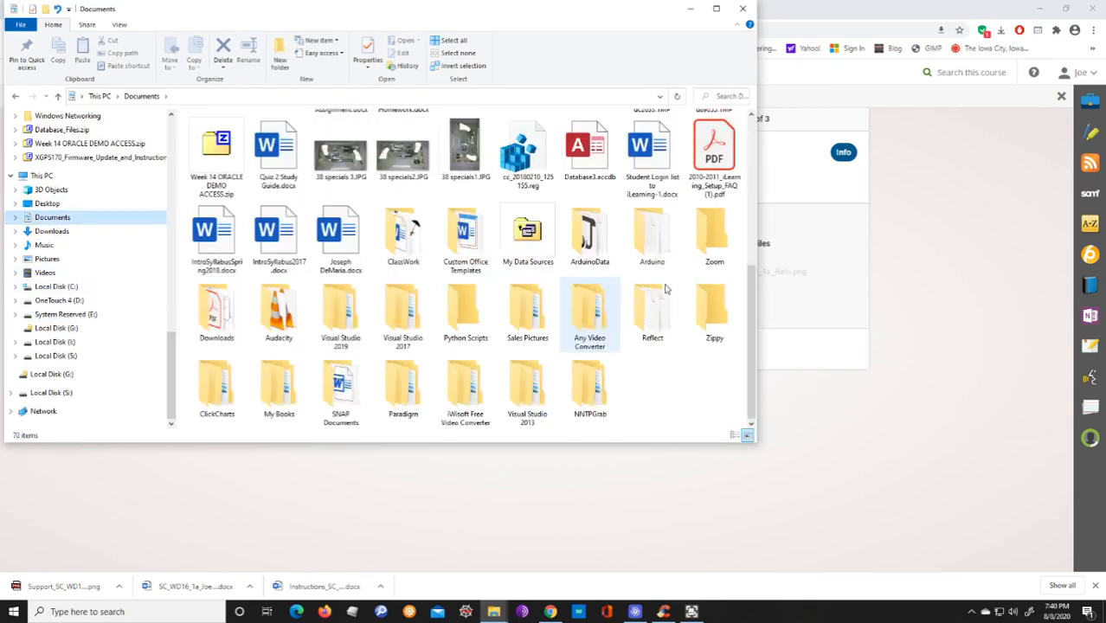
pyautogui.click(403, 255)
pyautogui.doubleClick(403, 255)
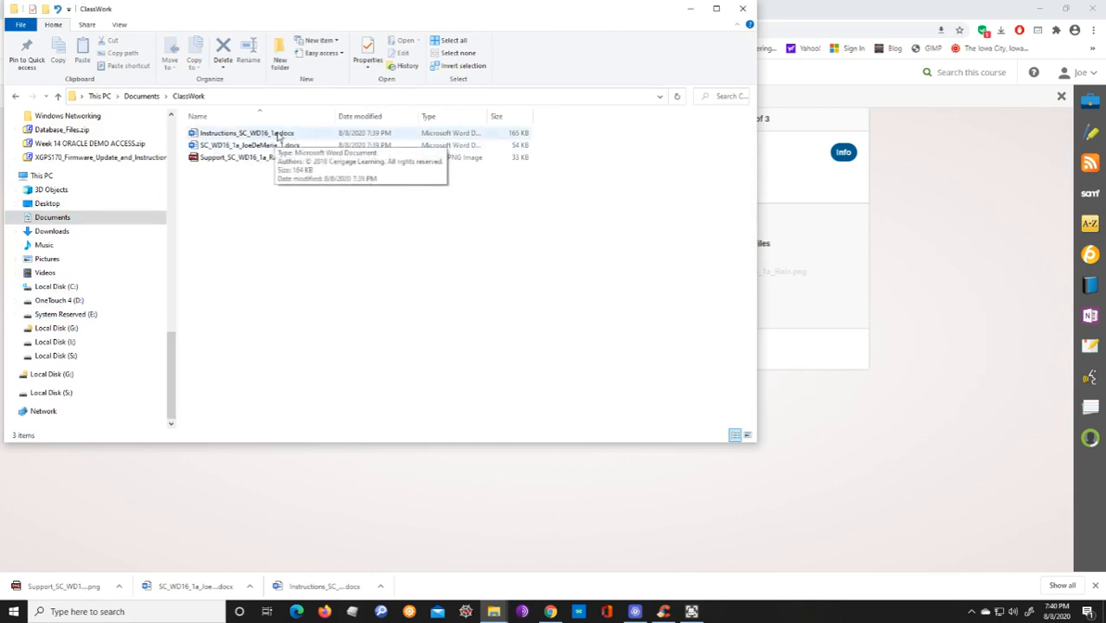
# - Open Instructions_SC_WD16_1a.docx in Word, move its window clear of the folder's file list, and highlight the "1" in the start file's name
pyautogui.click(277, 135)
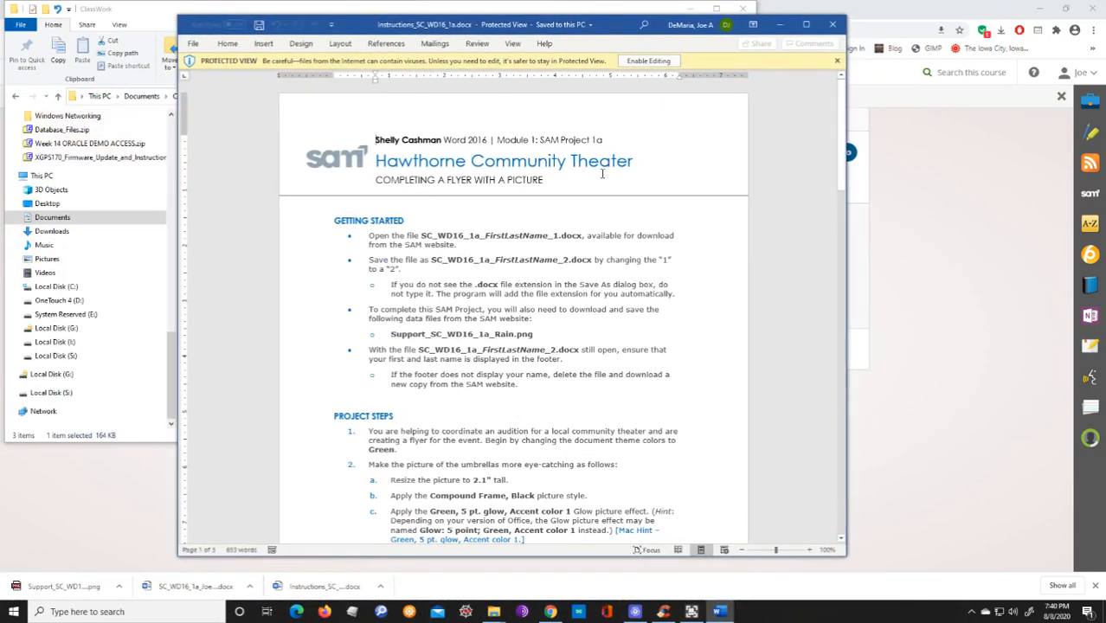
pyautogui.moveTo(606, 24); pyautogui.dragTo(950, 12)
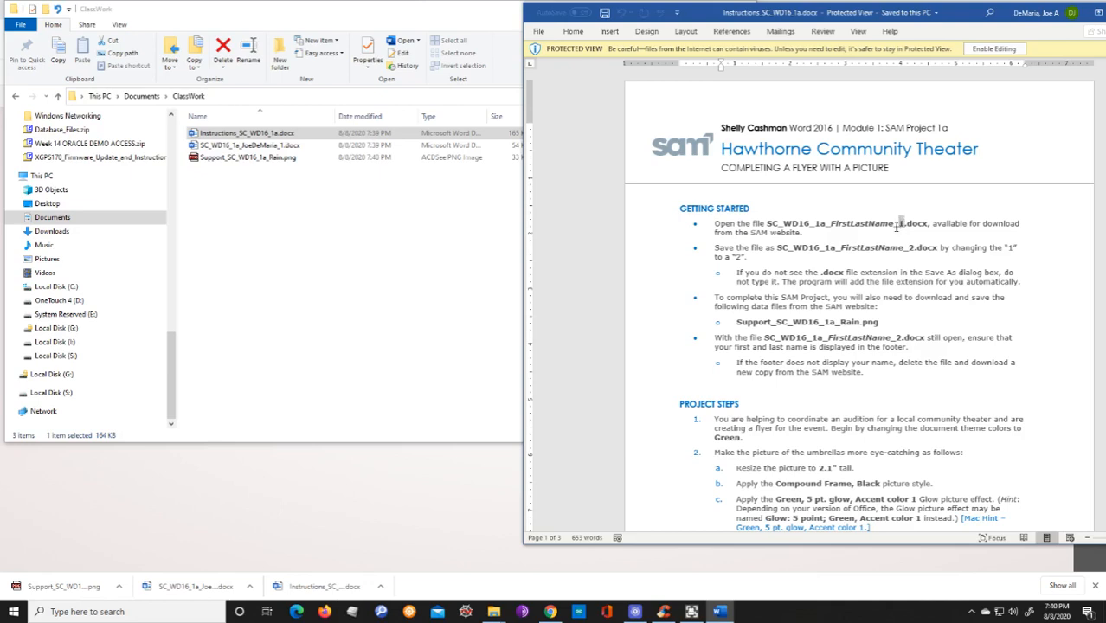
pyautogui.moveTo(897, 223); pyautogui.dragTo(904, 223)
# - Open the SC_WD16_1a start document ending in _1 from the ClassWork folder and enable editing
pyautogui.click(275, 147)
pyautogui.doubleClick(276, 147)
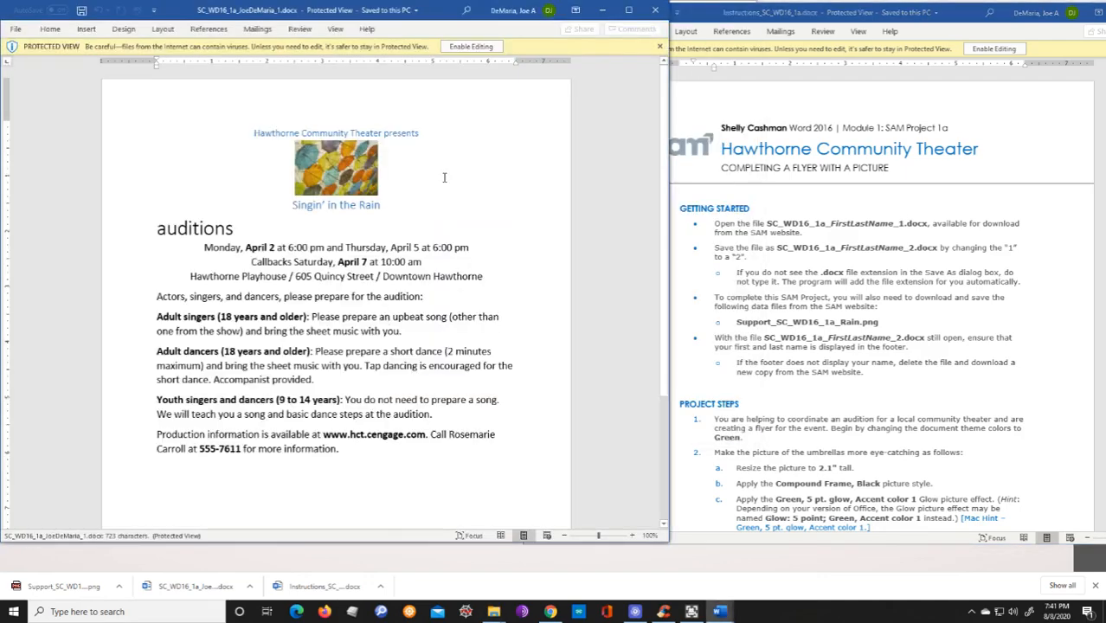
pyautogui.click(466, 48)
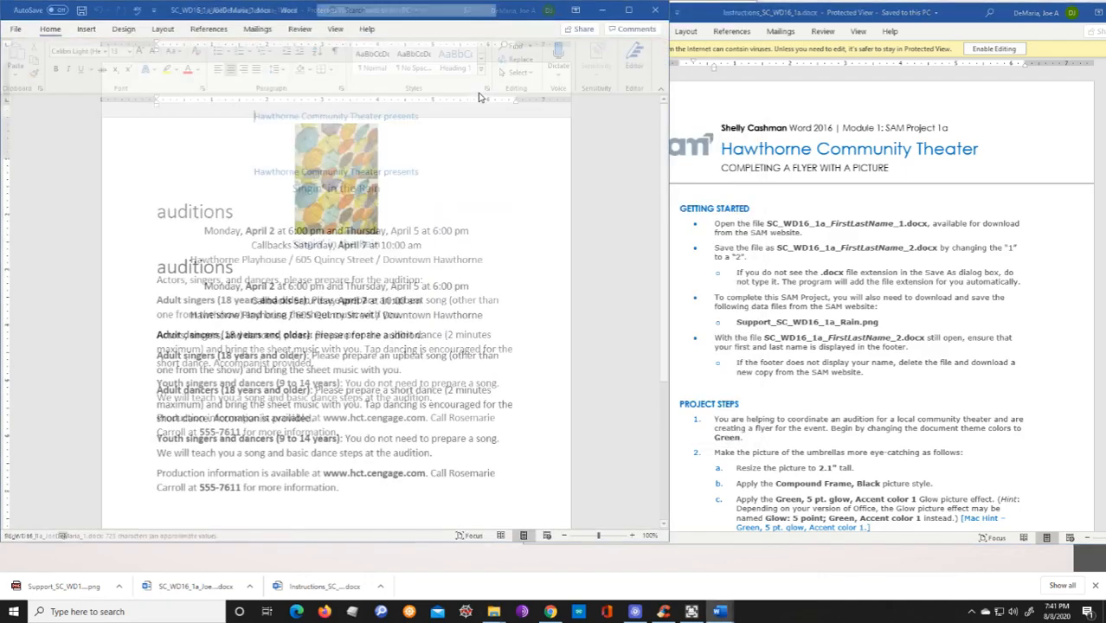
# - Save a copy of the start document in ClassWork, changing the file name's ending from _1 to _2
pyautogui.click(16, 29)
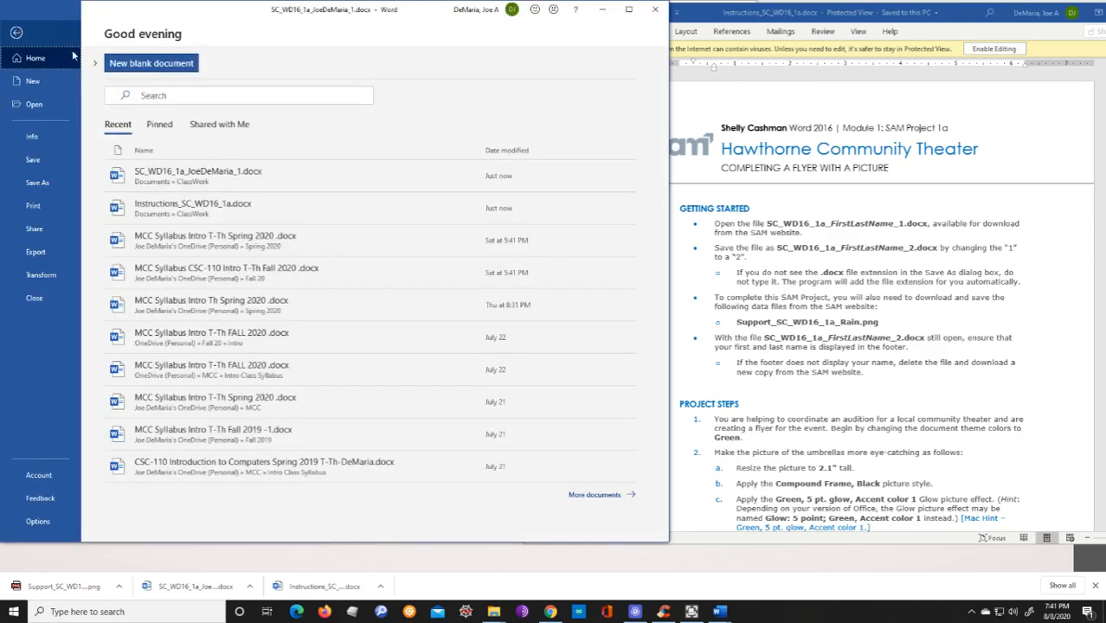
pyautogui.click(37, 182)
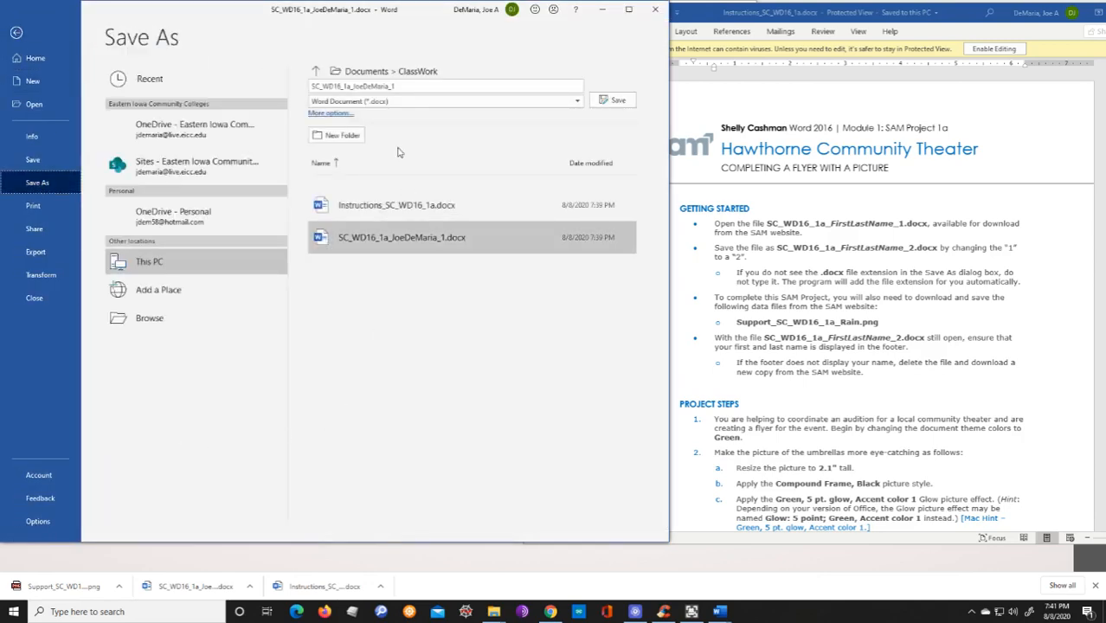
pyautogui.click(401, 85)
pyautogui.click(392, 86)
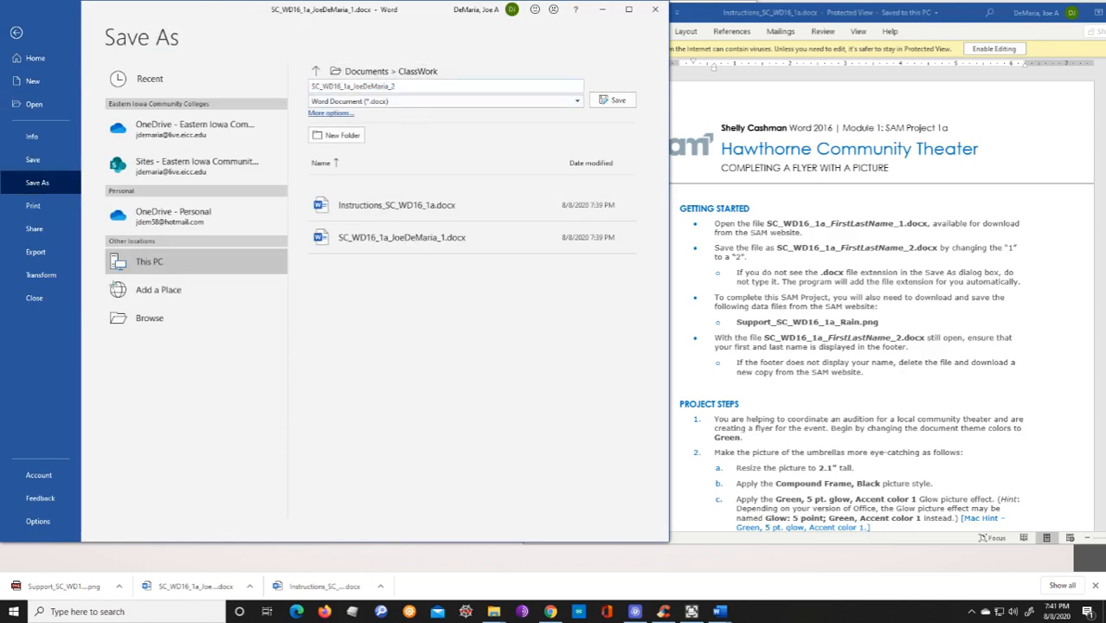
pyautogui.write('2')
pyautogui.press('Return')
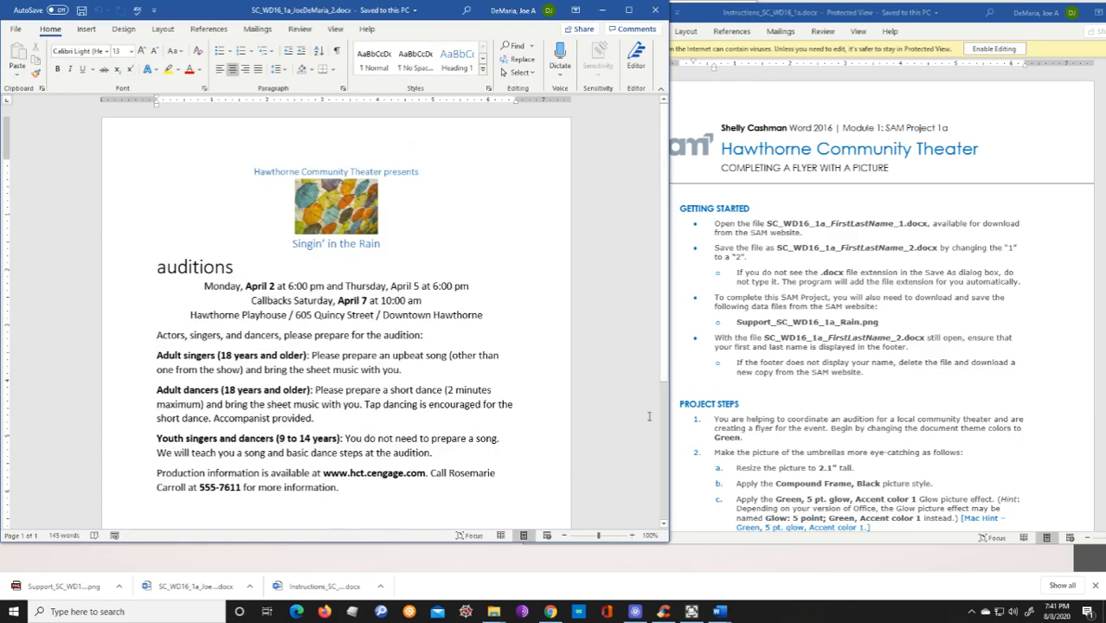
# - Change the flyer's document theme colors to Green, as project step 1 in the instructions requires
pyautogui.scroll(-1, 849, 283)
pyautogui.scroll(-5, 849, 286)
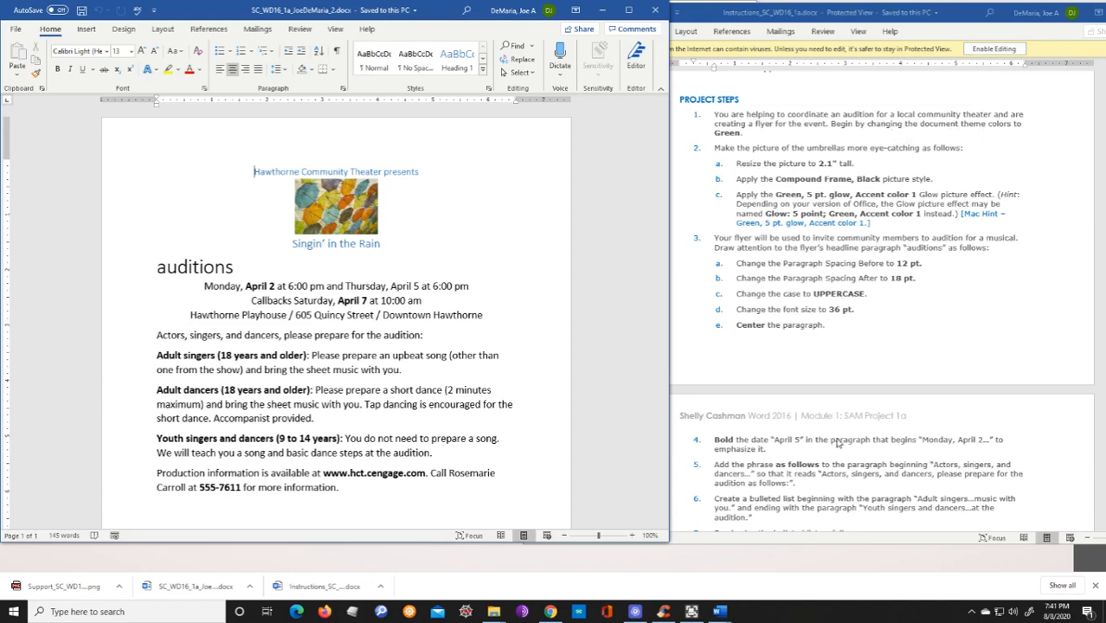
pyautogui.click(124, 31)
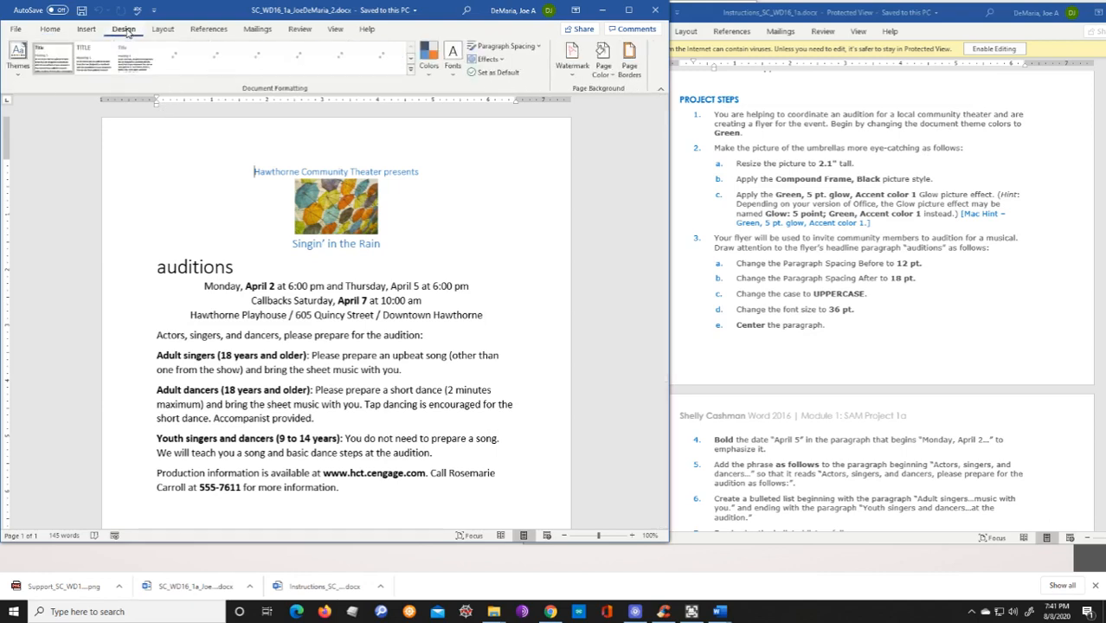
pyautogui.click(430, 67)
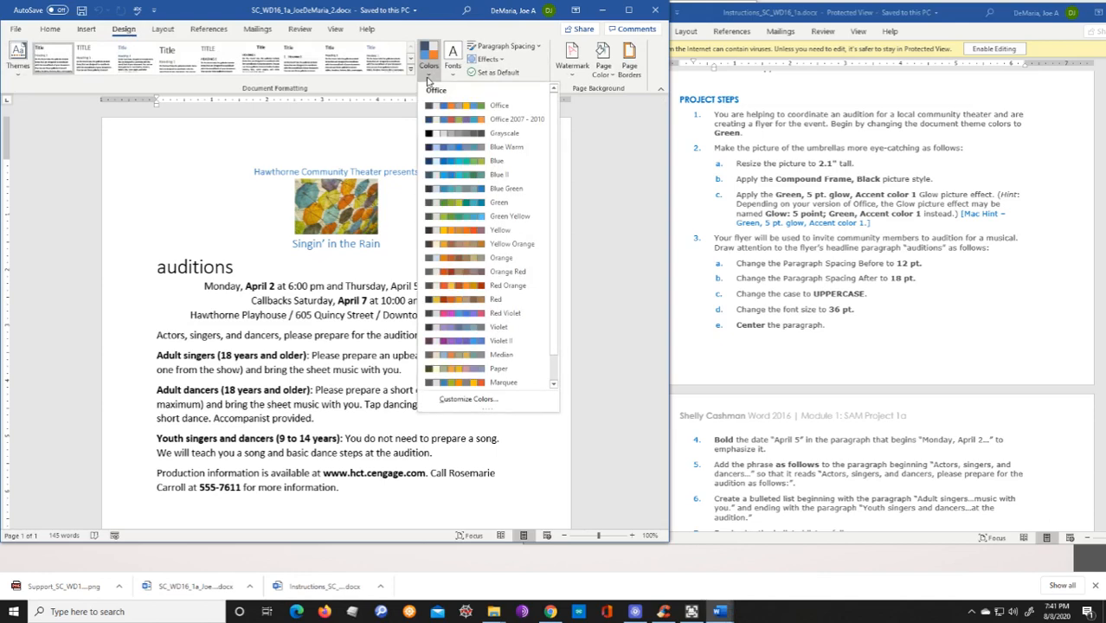
pyautogui.click(498, 204)
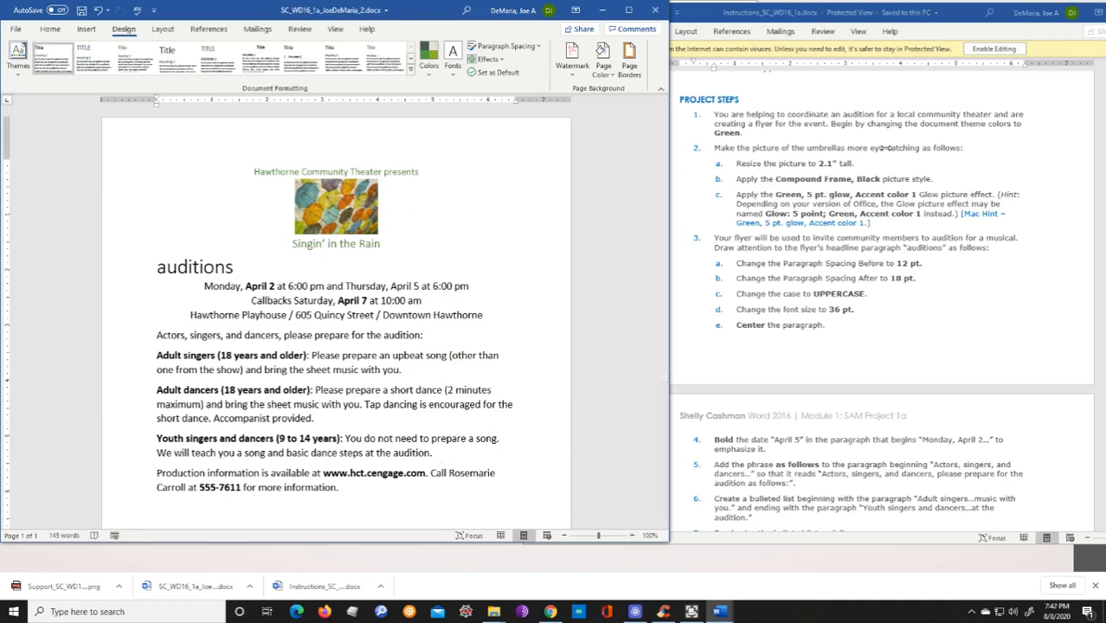
# - Resize the umbrella picture in the flyer to 2.1" tall
pyautogui.click(354, 208)
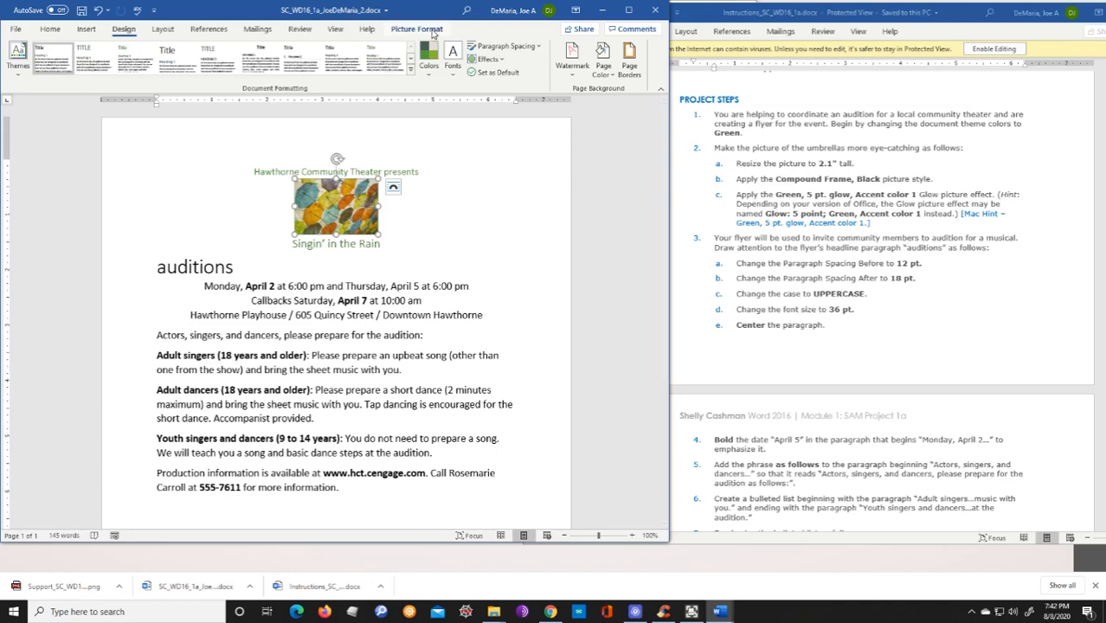
pyautogui.click(431, 224)
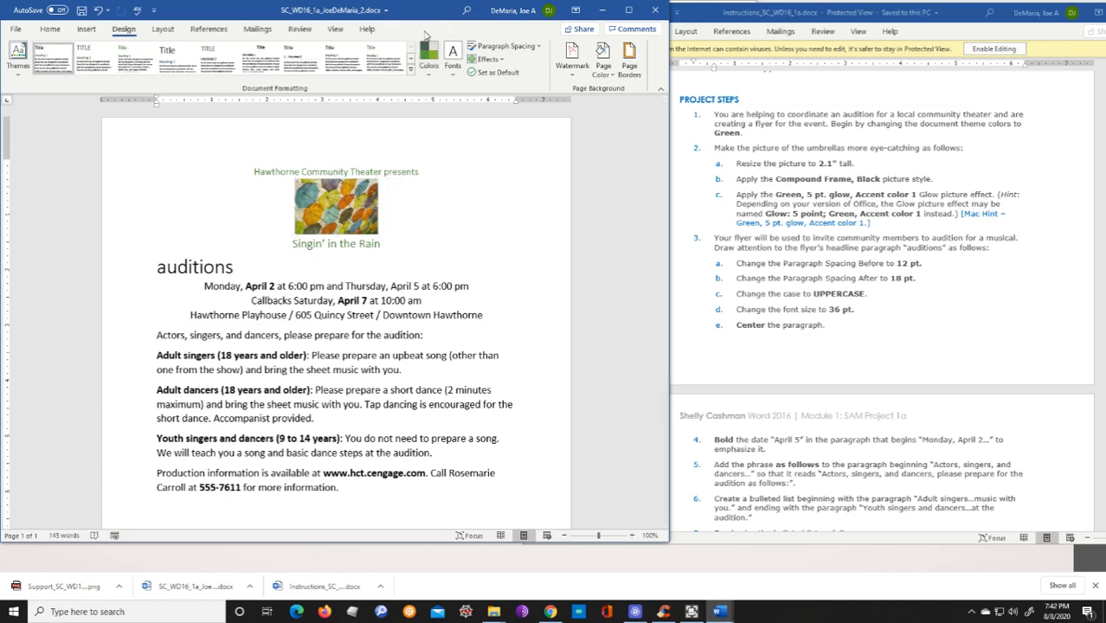
pyautogui.click(346, 199)
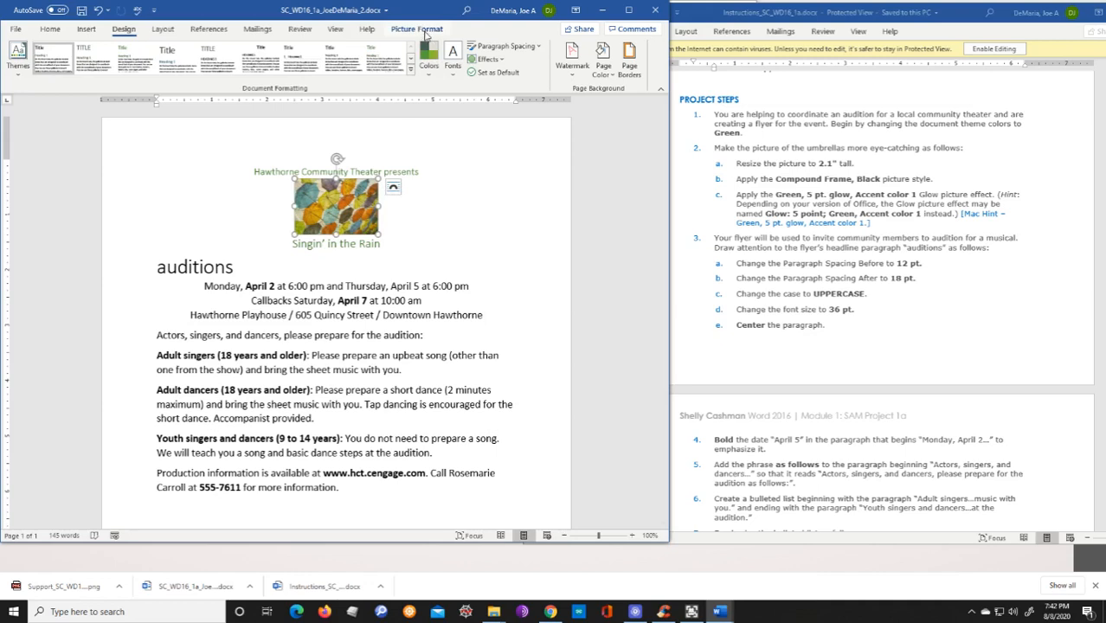
pyautogui.click(416, 28)
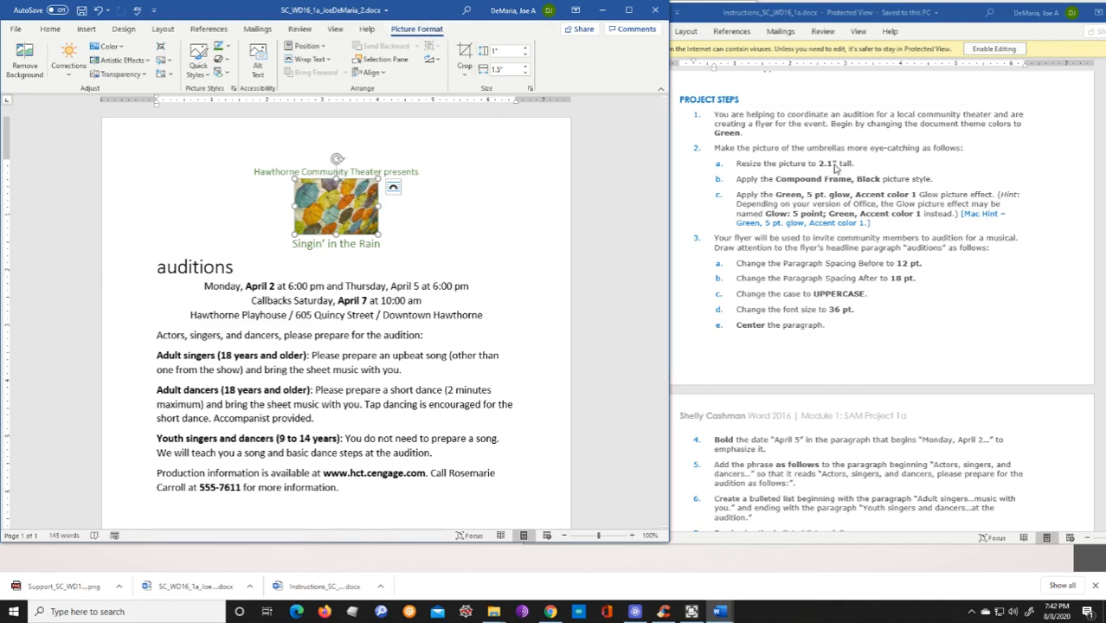
pyautogui.click(499, 51)
pyautogui.write('2.1')
pyautogui.press('Return')
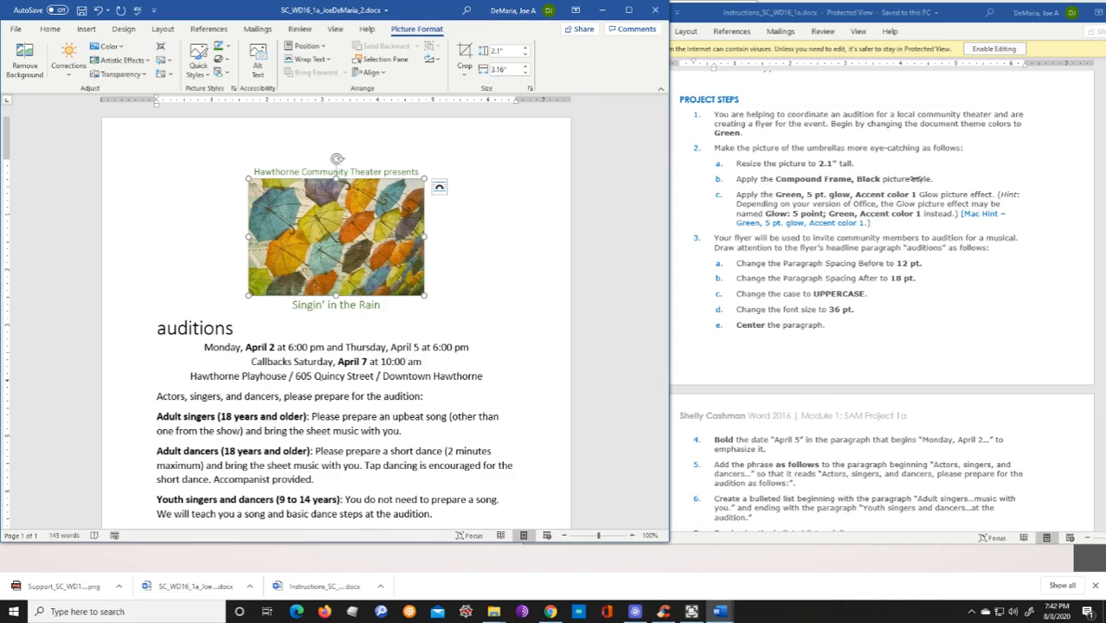
# - Apply the Compound Frame, Black picture style to the umbrella picture
pyautogui.click(234, 90)
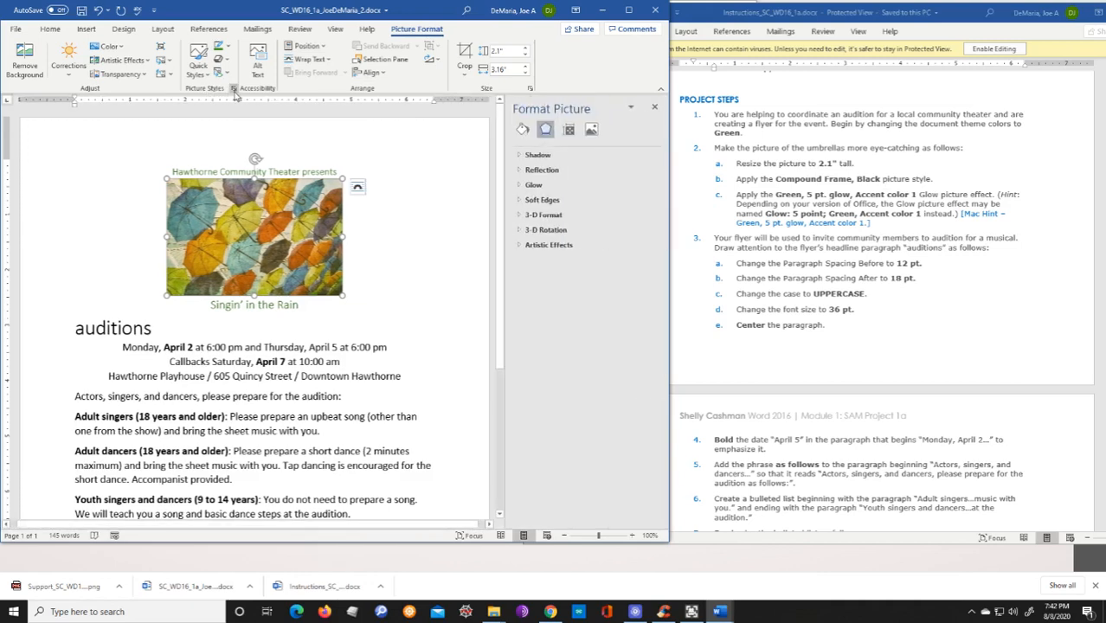
pyautogui.click(654, 106)
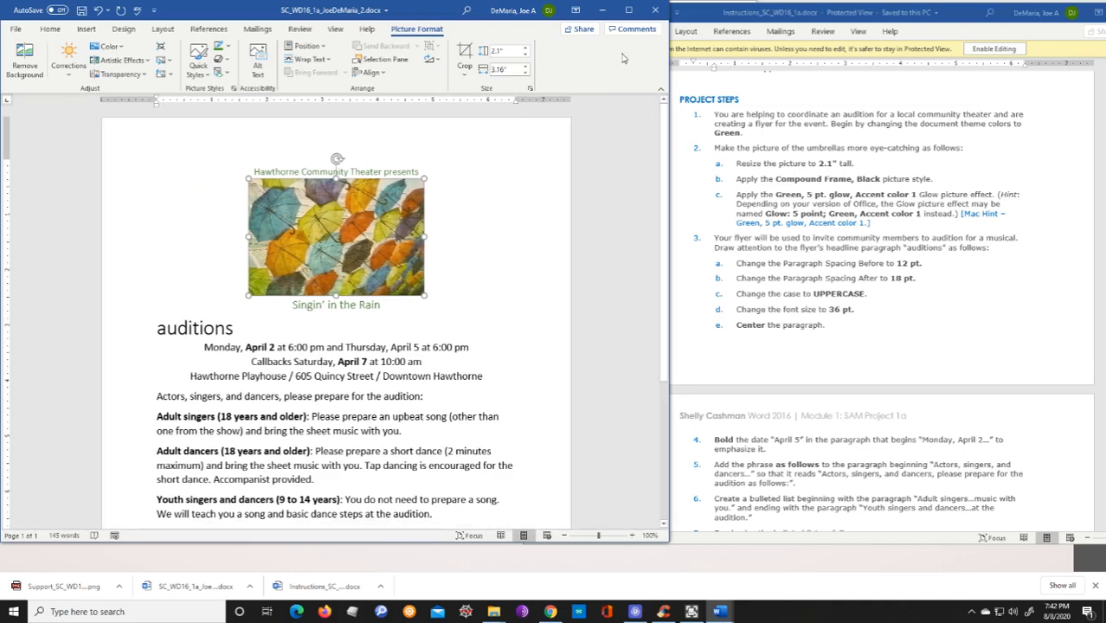
pyautogui.click(203, 65)
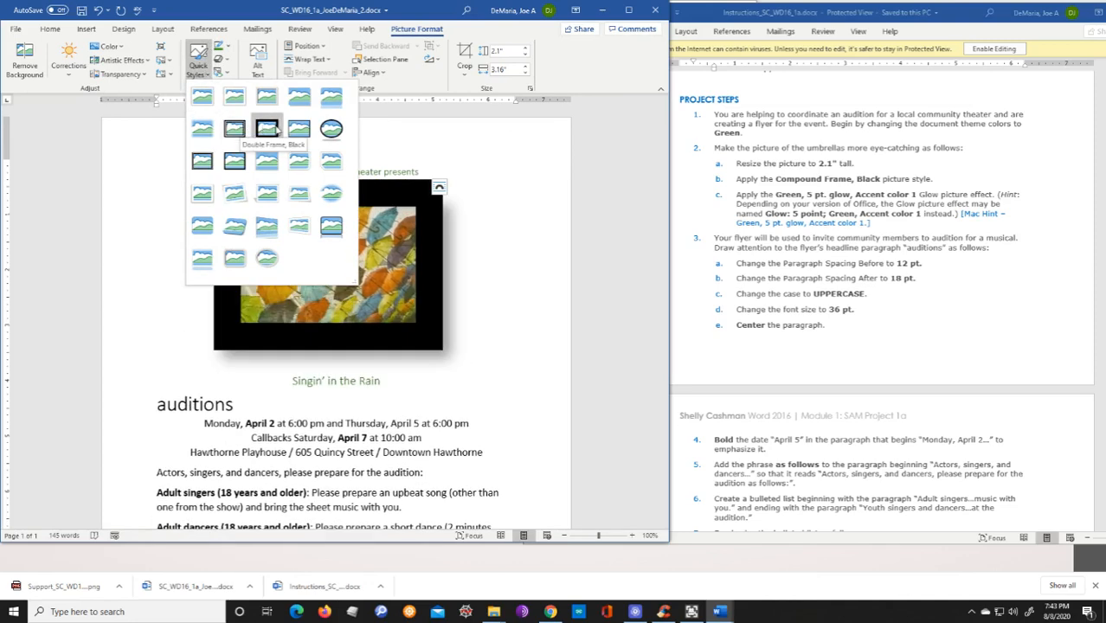
pyautogui.click(203, 163)
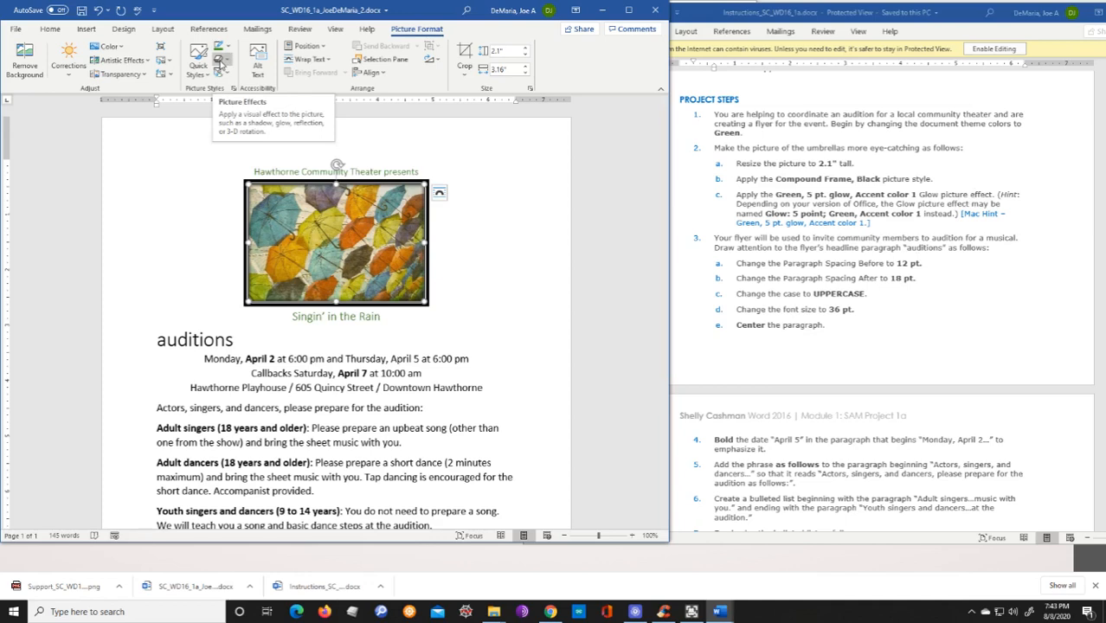
# - Apply the Glow: 5 point; Green, Accent color 1 picture effect to the umbrella picture, and deselect it
pyautogui.click(227, 63)
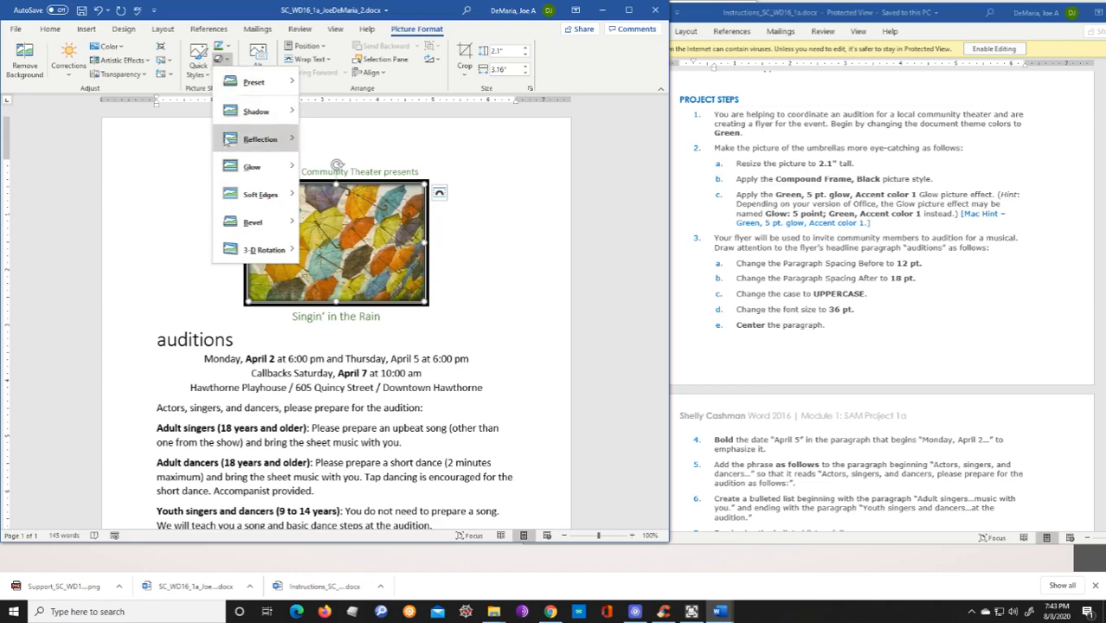
pyautogui.moveTo(247, 167)
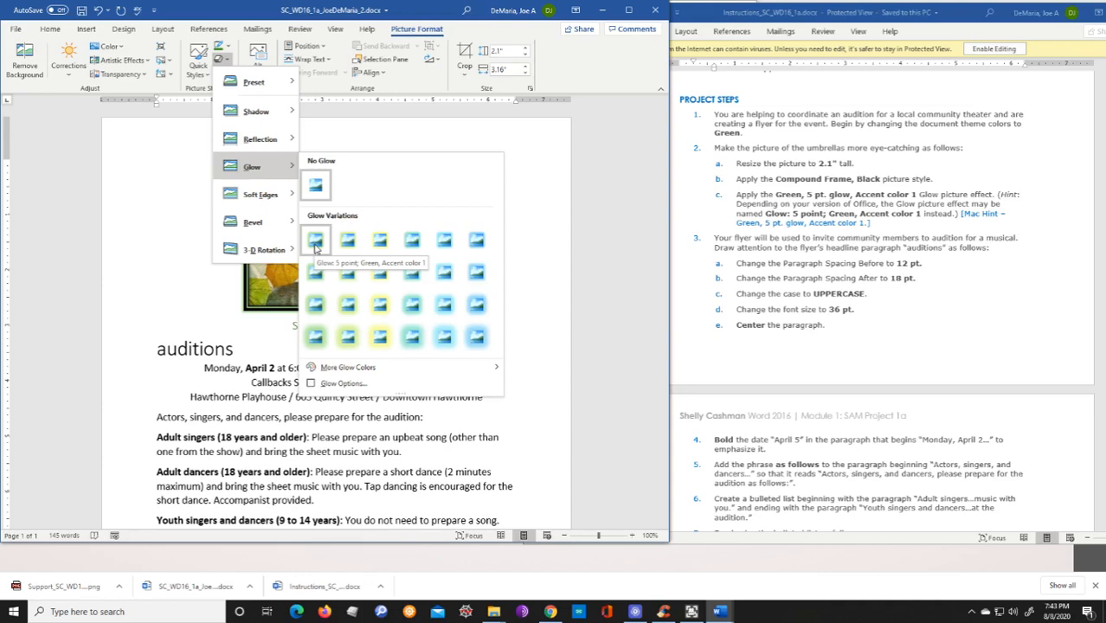
pyautogui.click(315, 241)
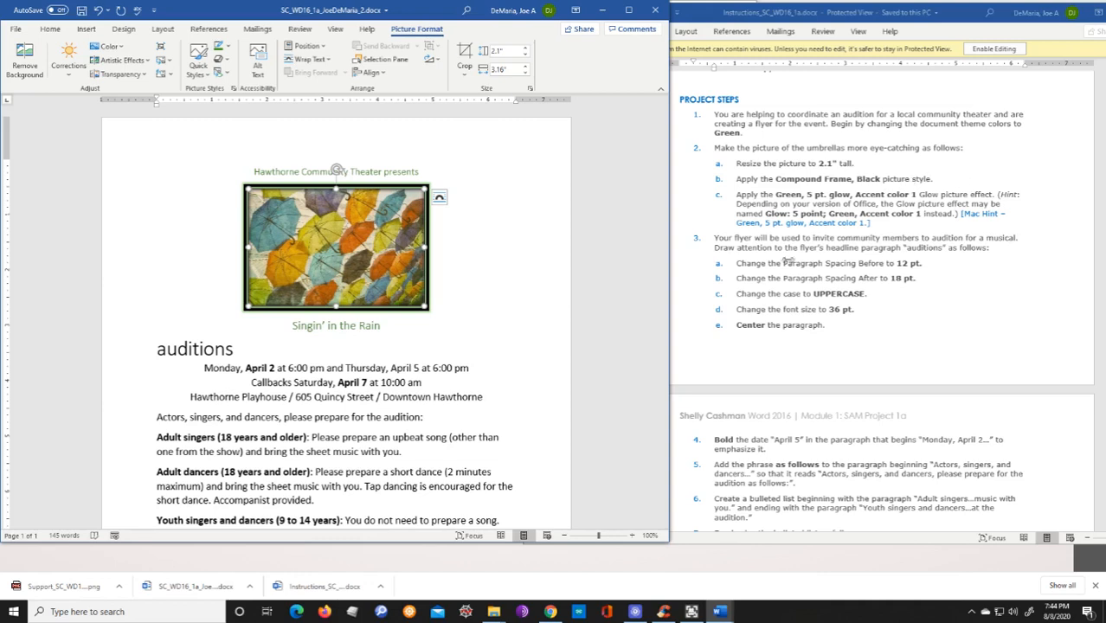
pyautogui.click(510, 272)
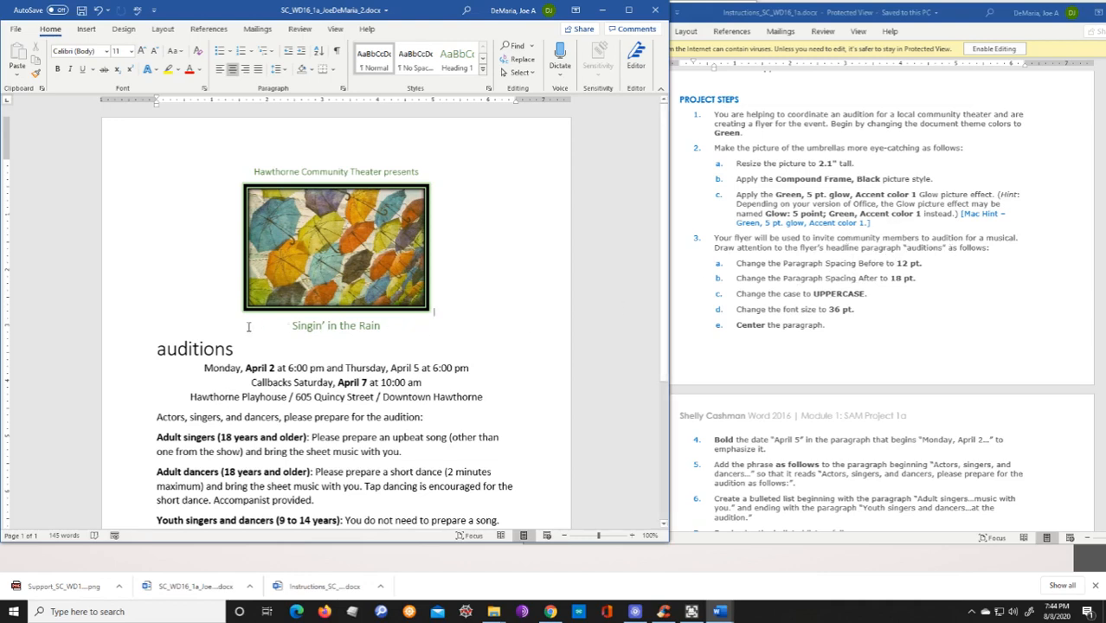
# - Set the paragraph spacing of the "auditions" headline to 12 pt before and 18 pt after
pyautogui.click(177, 350)
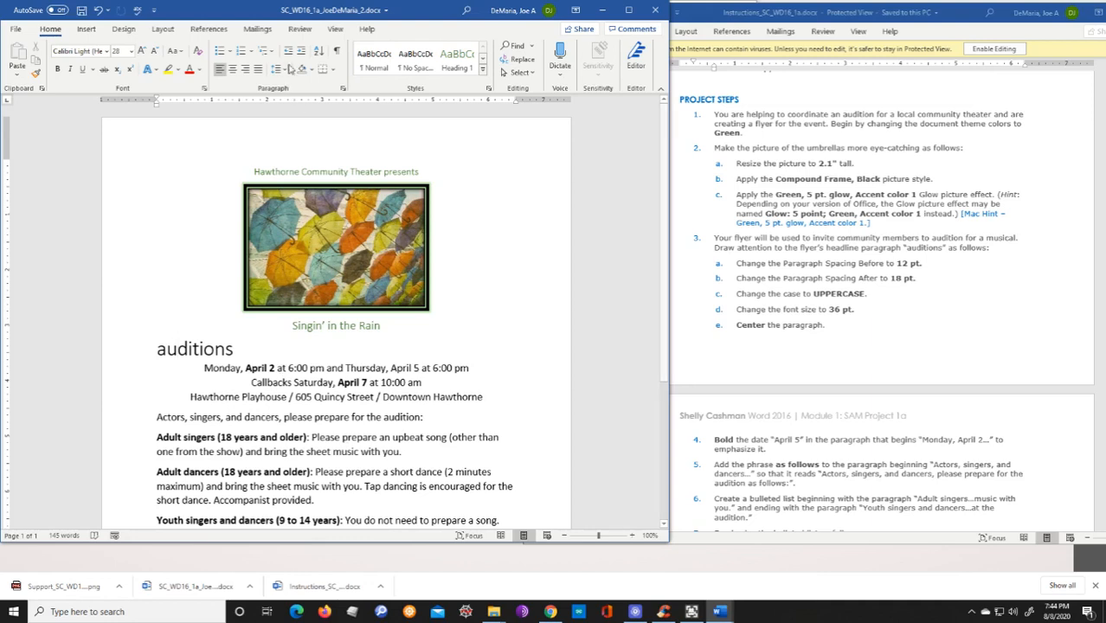
pyautogui.click(337, 53)
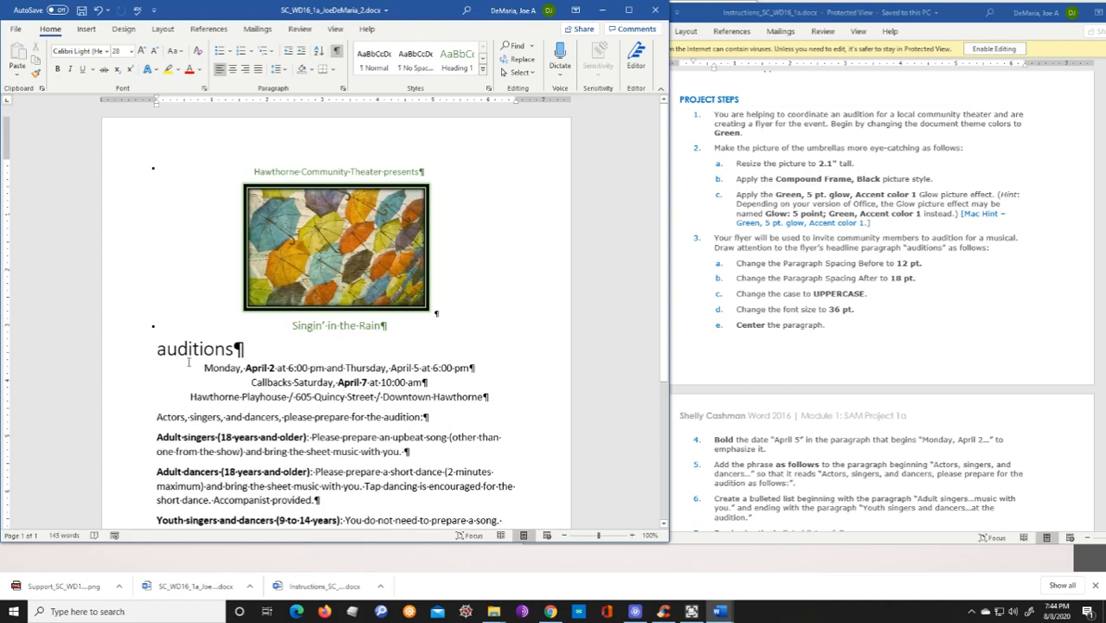
pyautogui.click(337, 53)
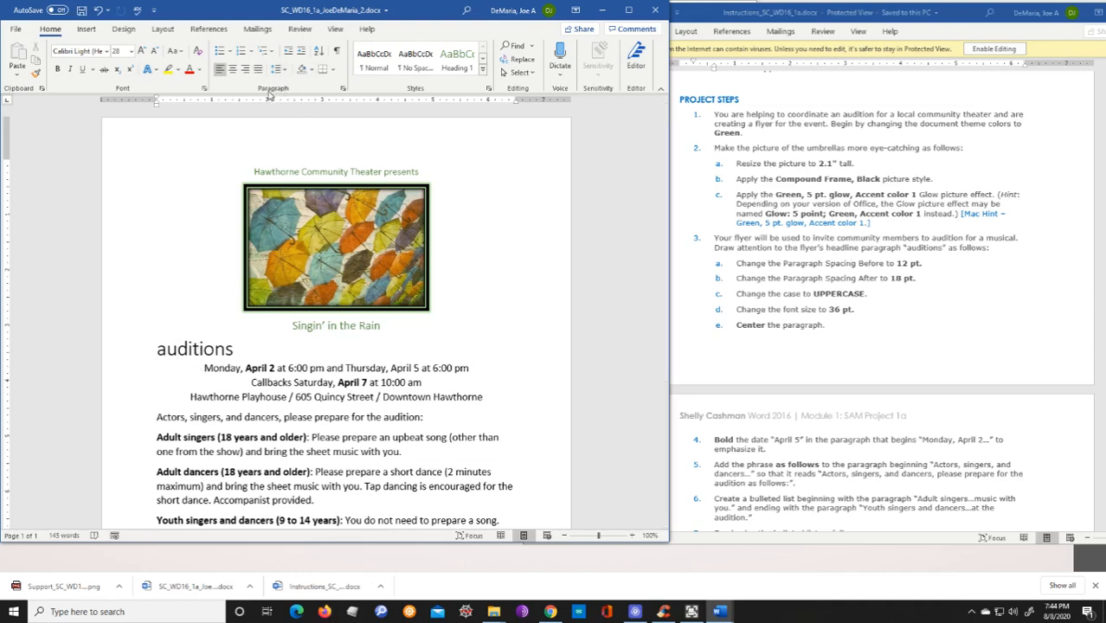
pyautogui.click(343, 89)
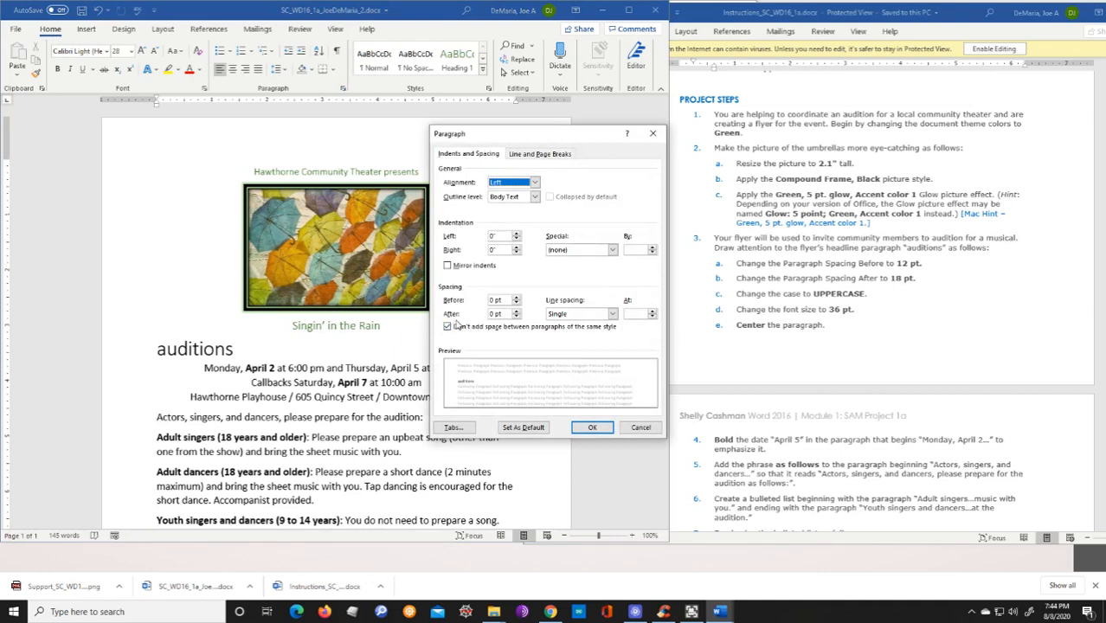
pyautogui.click(516, 297)
pyautogui.click(517, 296)
pyautogui.click(517, 312)
pyautogui.click(517, 312)
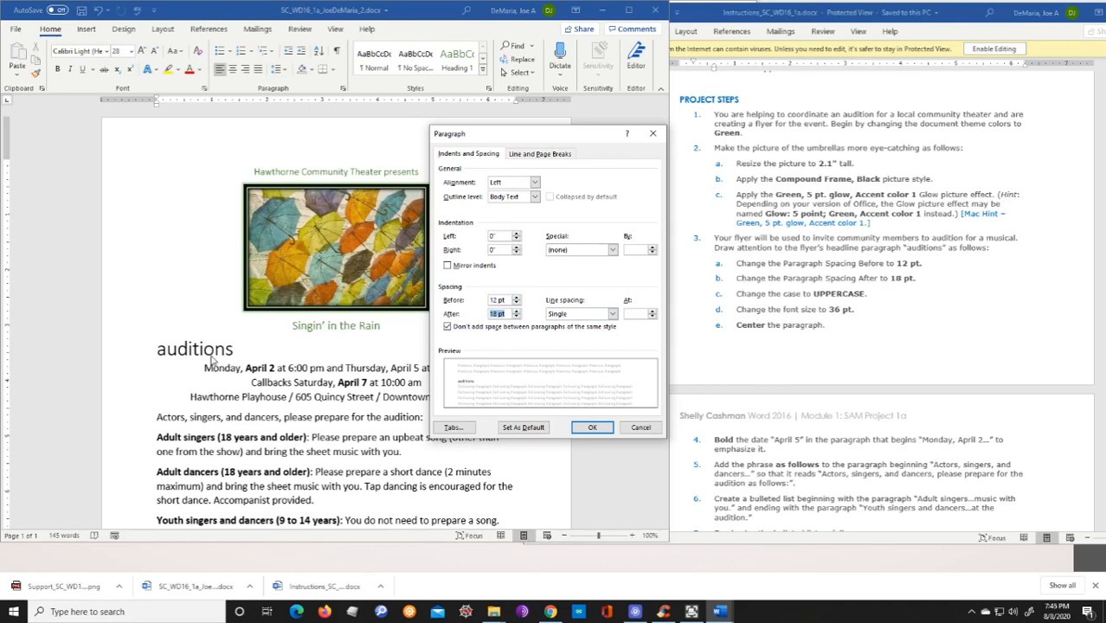
pyautogui.click(593, 429)
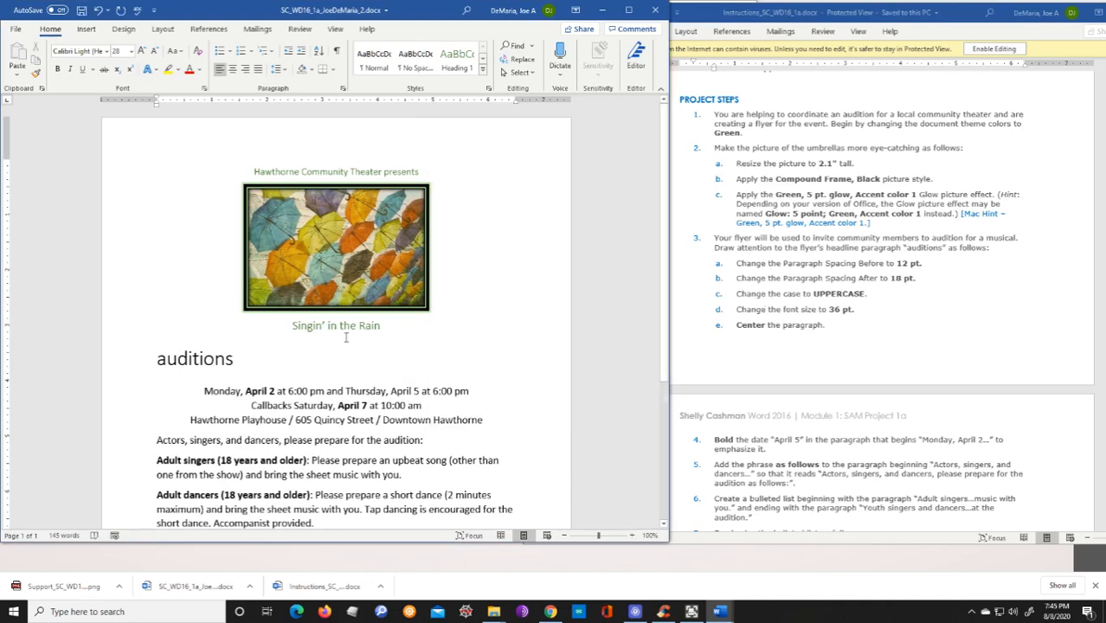
# - Change the case of the "auditions" headline to UPPERCASE
pyautogui.moveTo(237, 359); pyautogui.dragTo(154, 357)
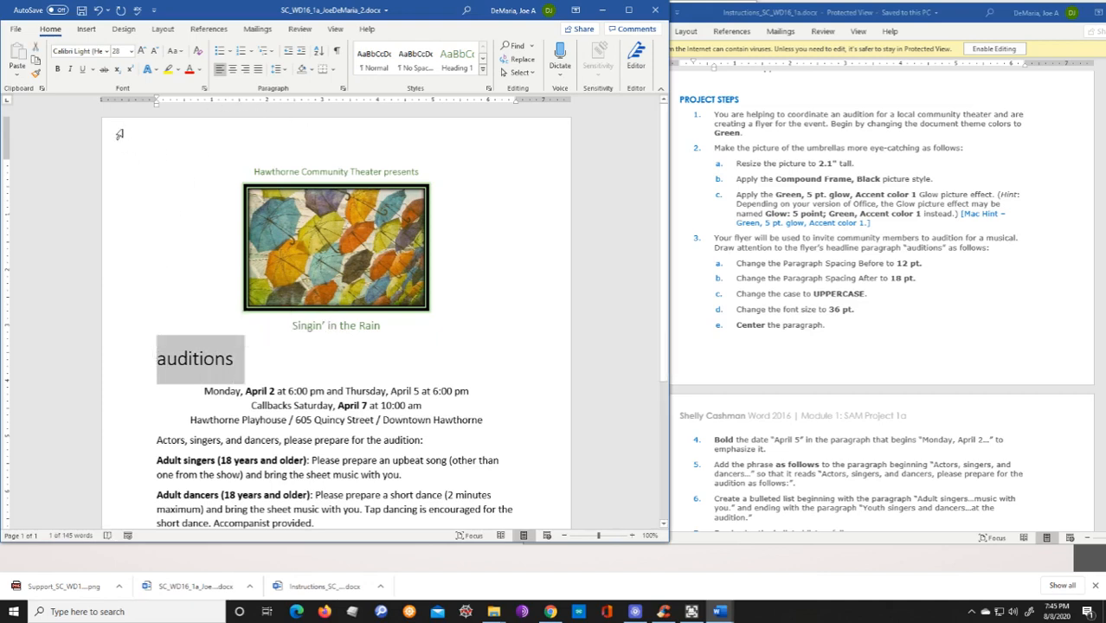
pyautogui.click(182, 54)
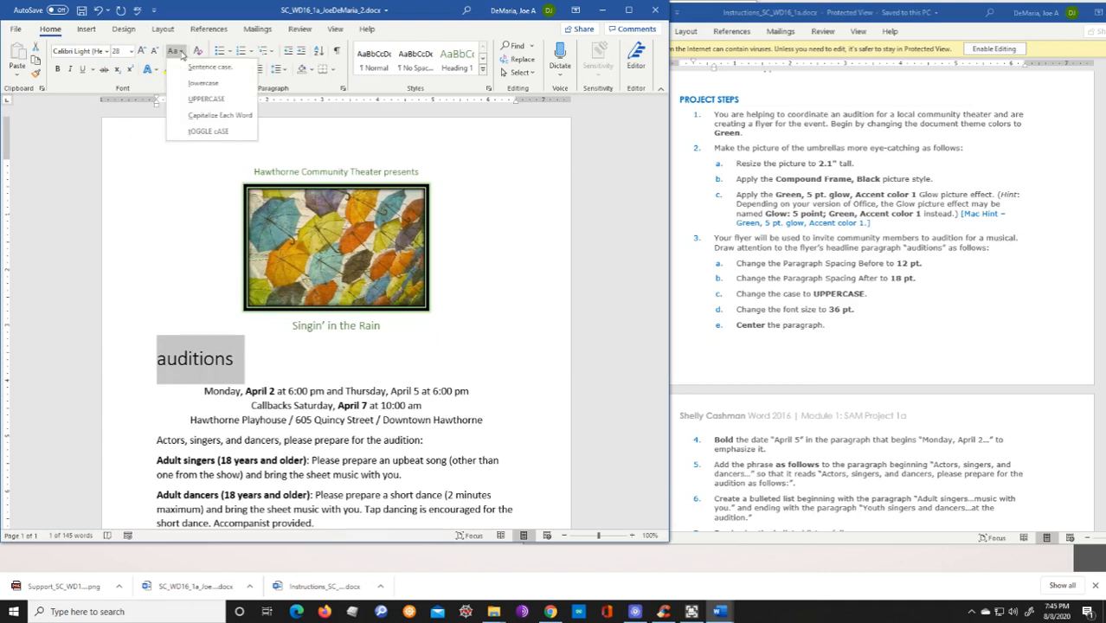
pyautogui.click(217, 100)
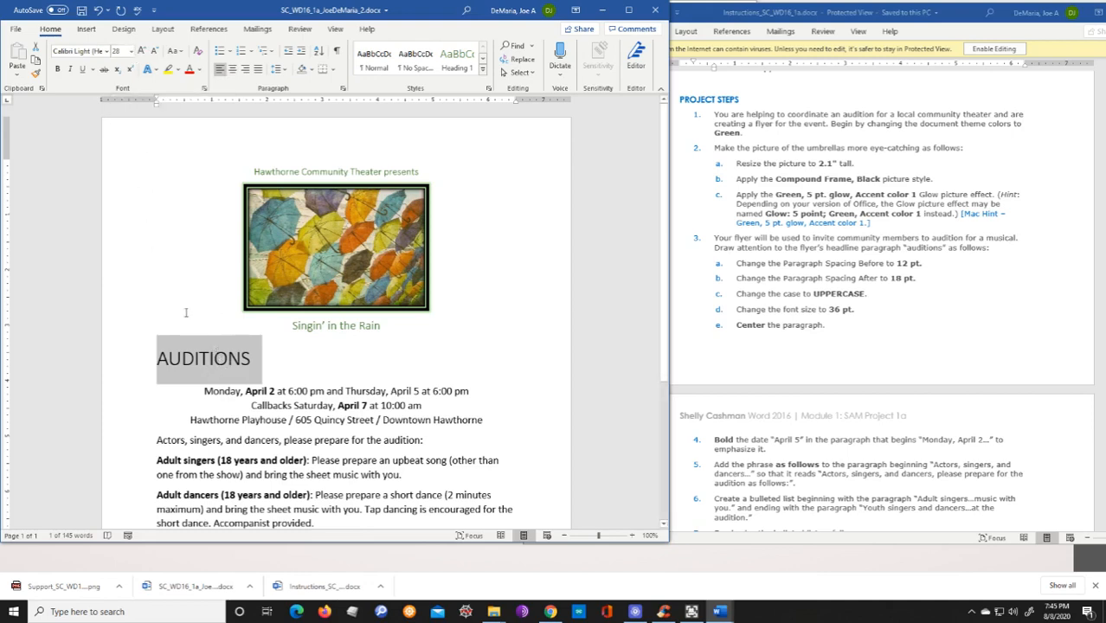
# - Set the AUDITIONS headline's font size to 36 pt and center the paragraph
pyautogui.click(130, 51)
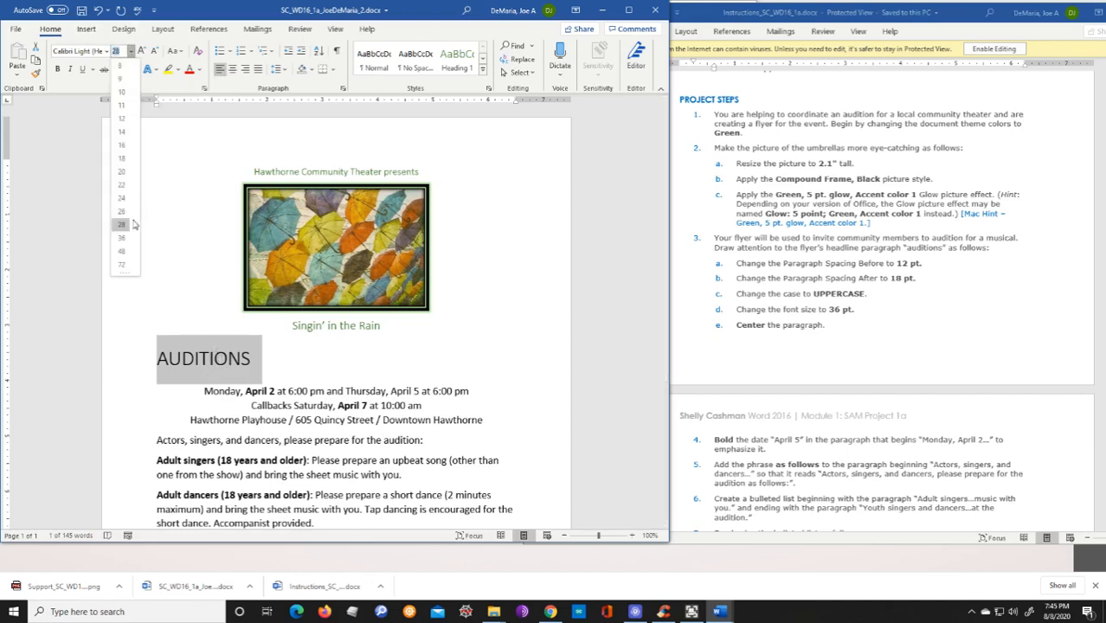
pyautogui.click(120, 240)
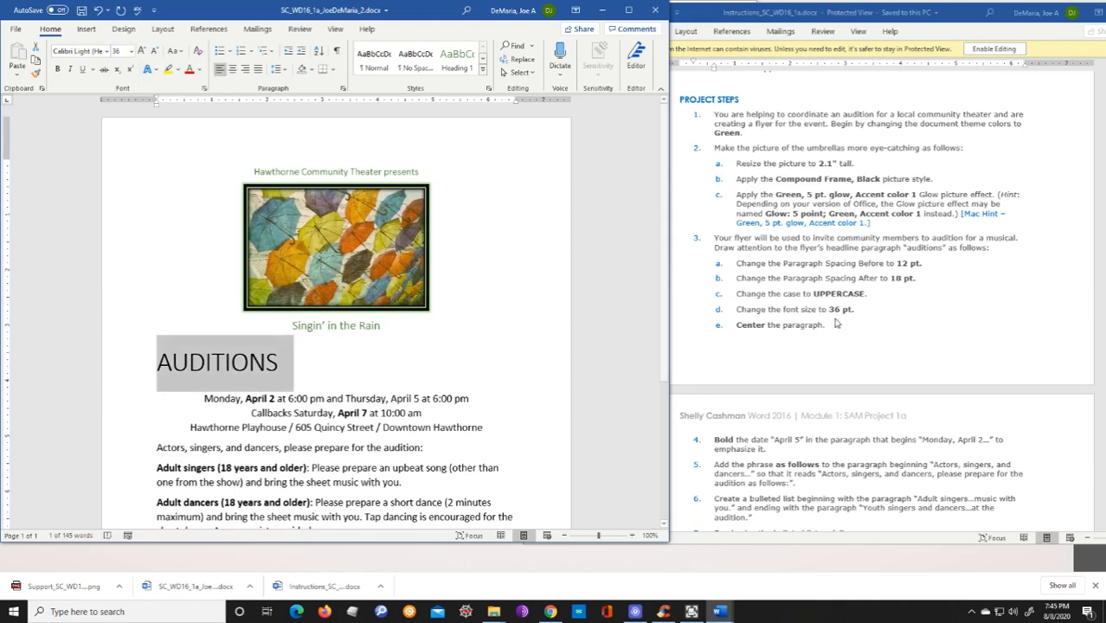
pyautogui.click(232, 73)
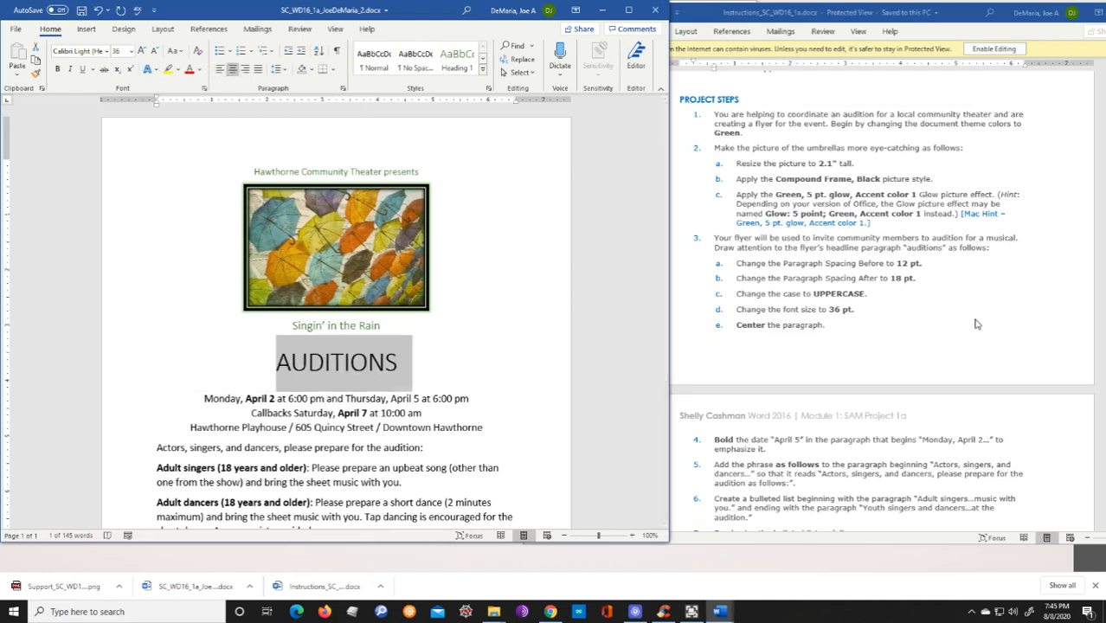
# - Bring project step 4 of the instructions into view and bold the date "April 5" in the flyer's "Monday, April 2" paragraph
pyautogui.click(848, 335)
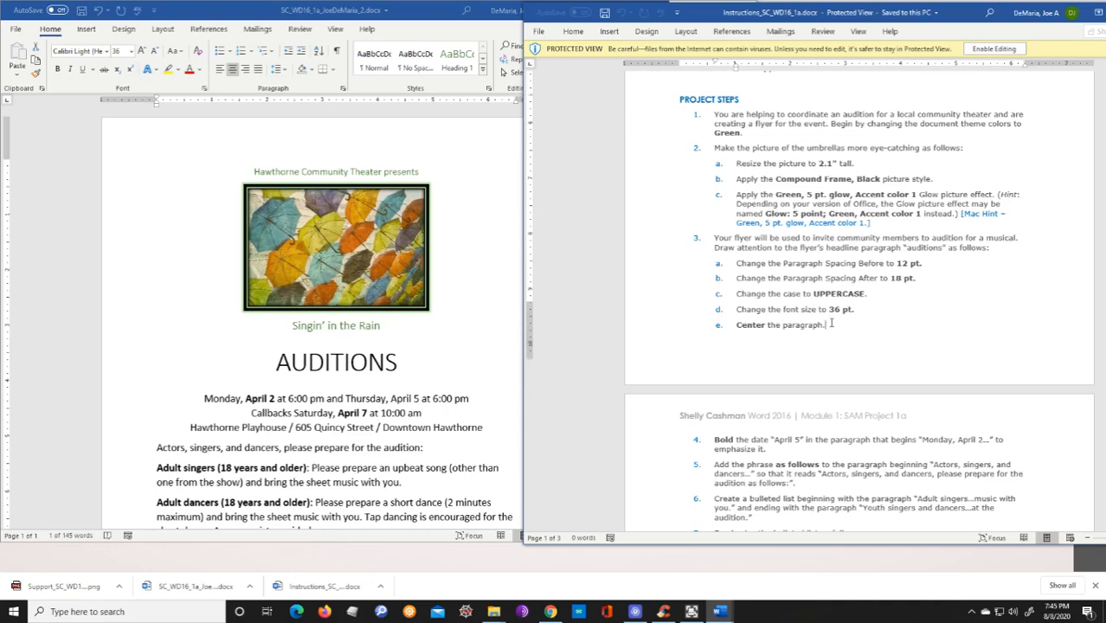
pyautogui.scroll(-3, 828, 322)
pyautogui.scroll(-2, 828, 322)
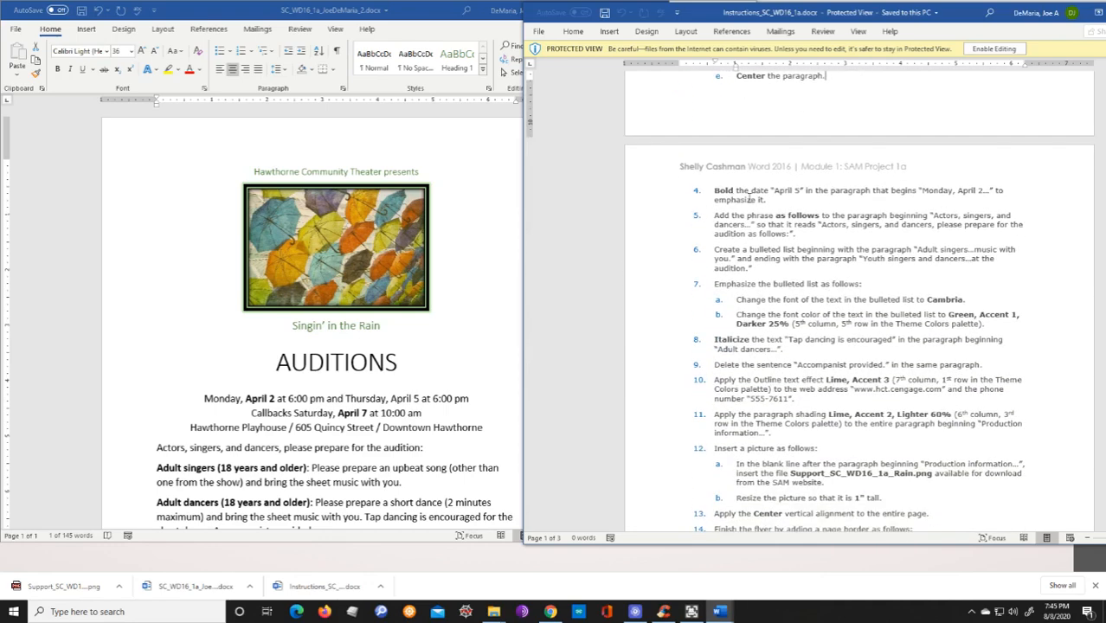
pyautogui.scroll(-3, 470, 351)
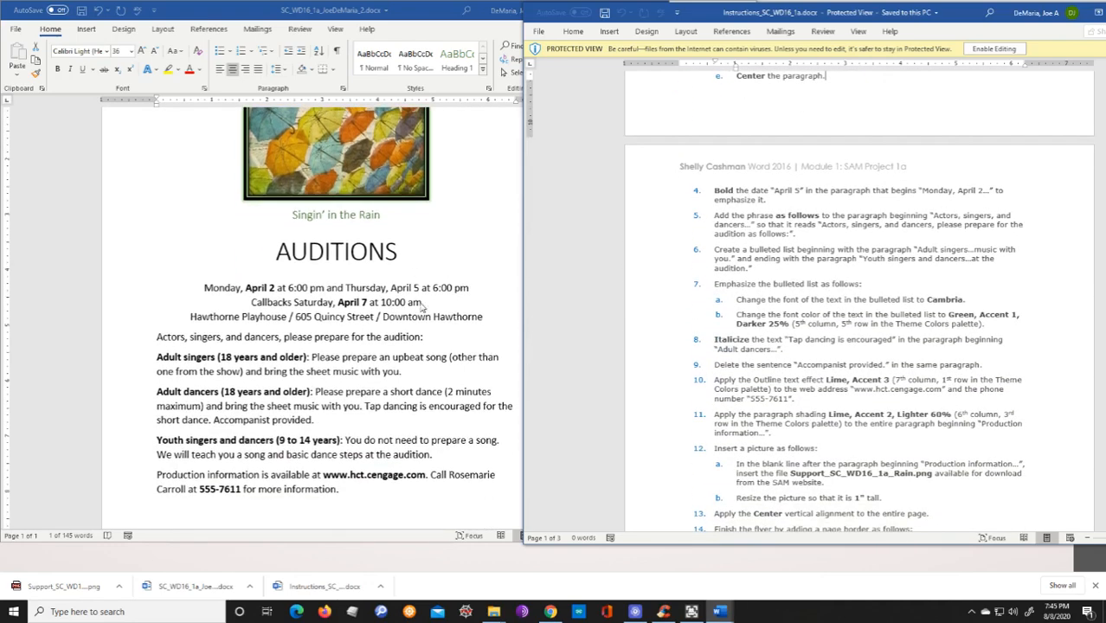
pyautogui.click(392, 288)
pyautogui.moveTo(391, 288); pyautogui.dragTo(420, 289)
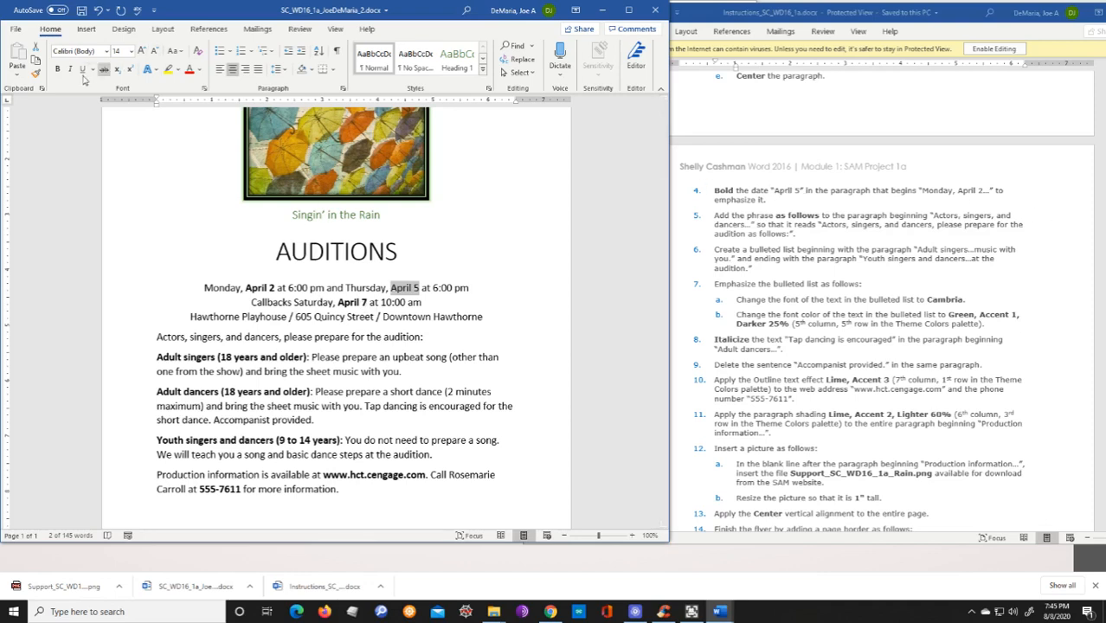
pyautogui.click(56, 69)
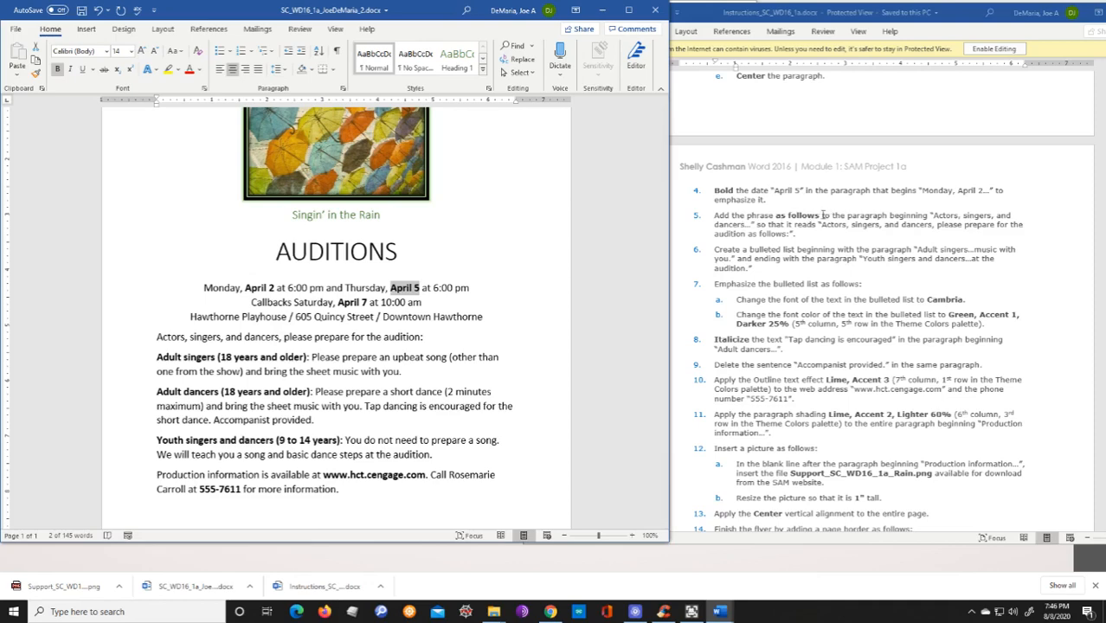
# - Add the phrase "as follows" before the colon in the paragraph beginning "Actors, singers, and dancers"
pyautogui.scroll(-1, 610, 309)
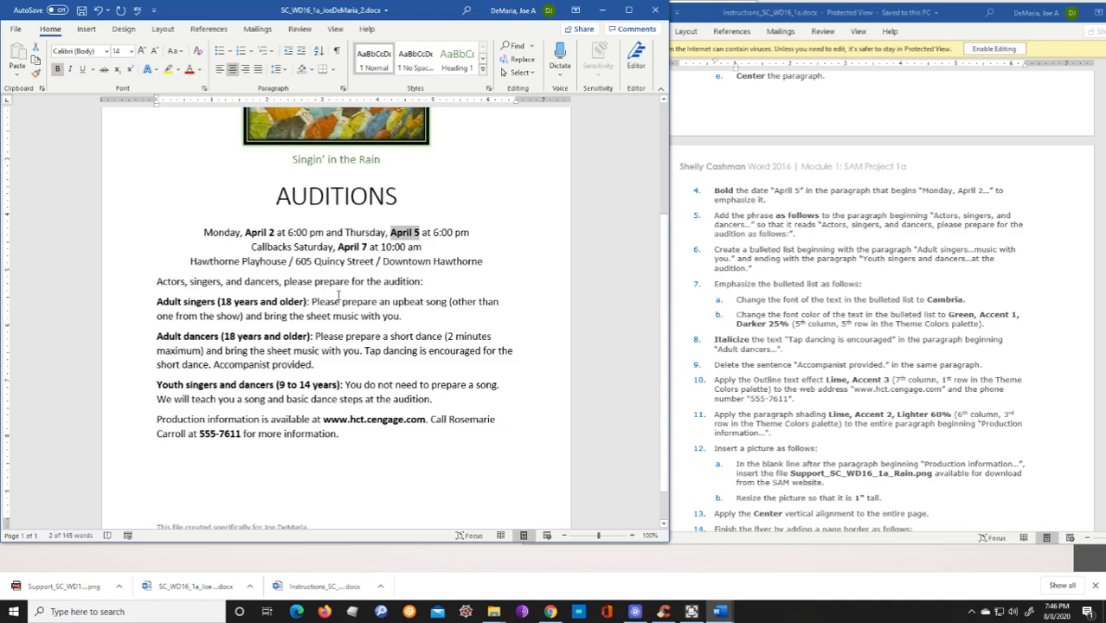
pyautogui.click(421, 281)
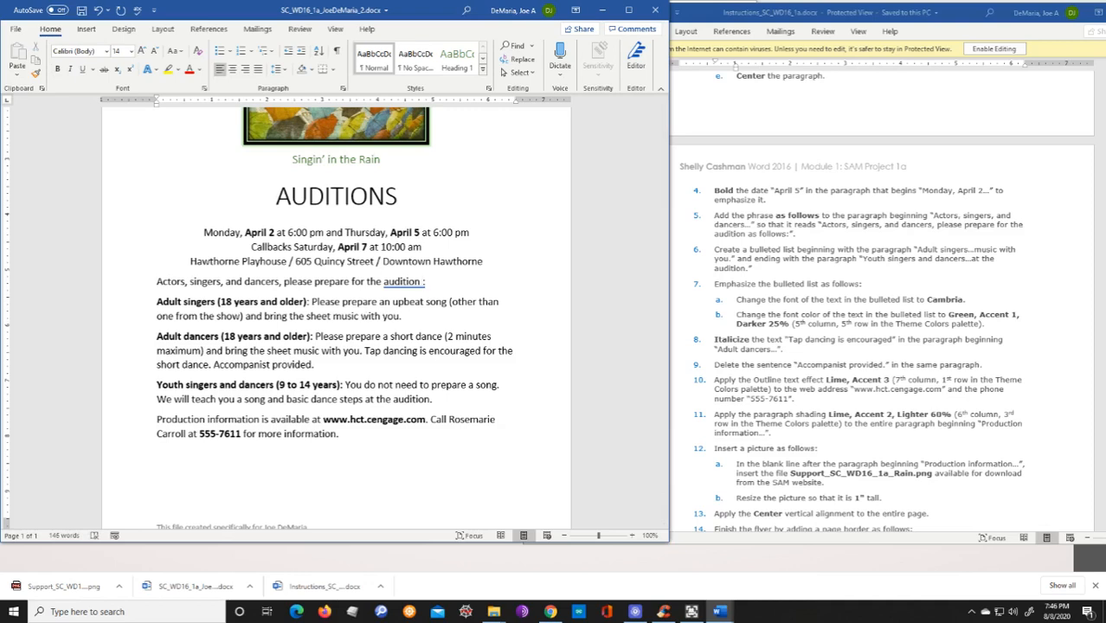
pyautogui.write('as follows')
pyautogui.click(476, 283)
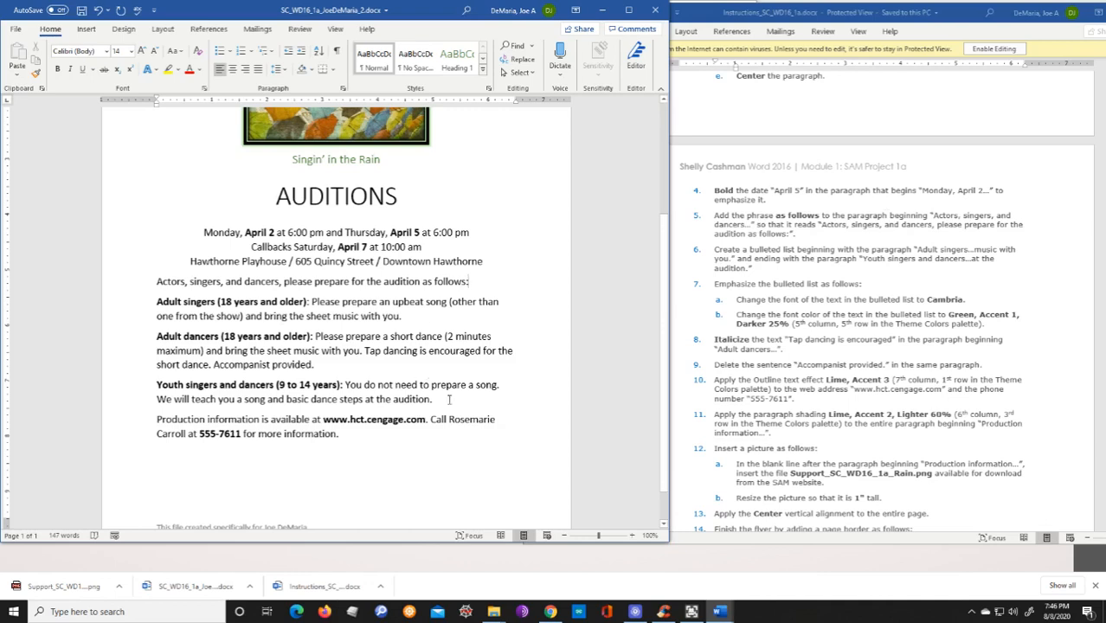
# - Turn the three paragraphs from "Adult singers" through "Youth singers and dancers" into a bulleted list
pyautogui.click(805, 260)
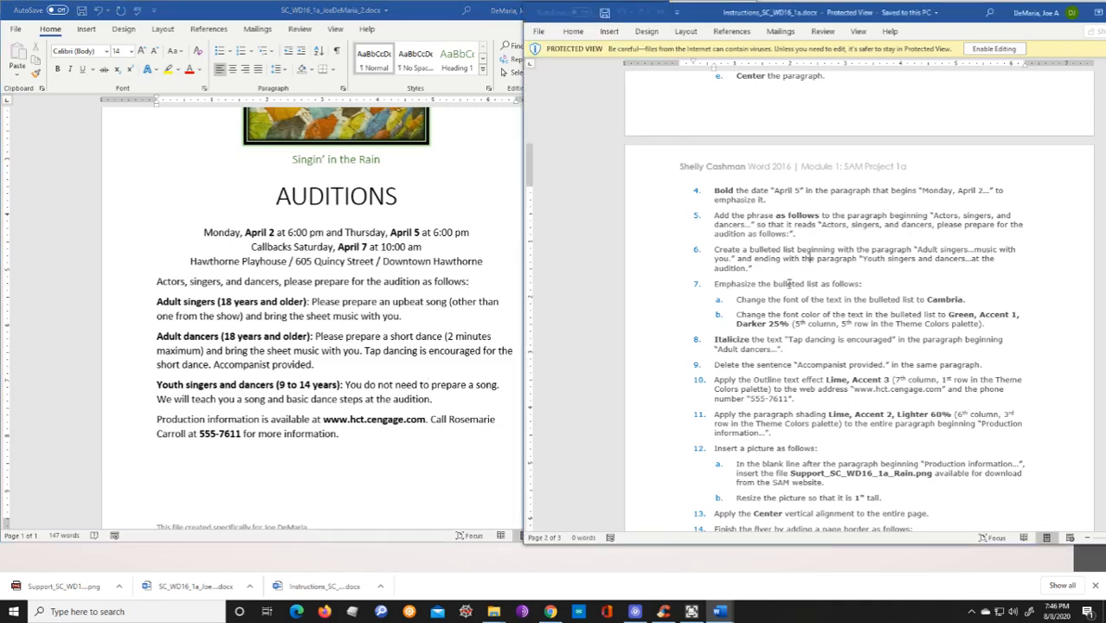
pyautogui.click(158, 302)
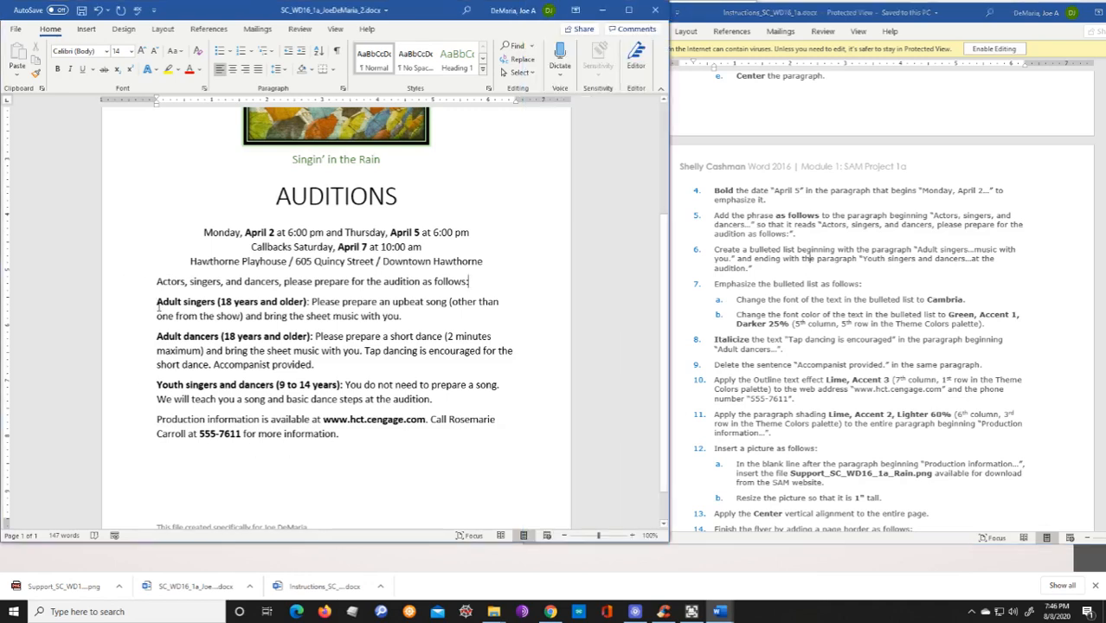
pyautogui.click(155, 302)
pyautogui.moveTo(433, 399); pyautogui.dragTo(364, 399)
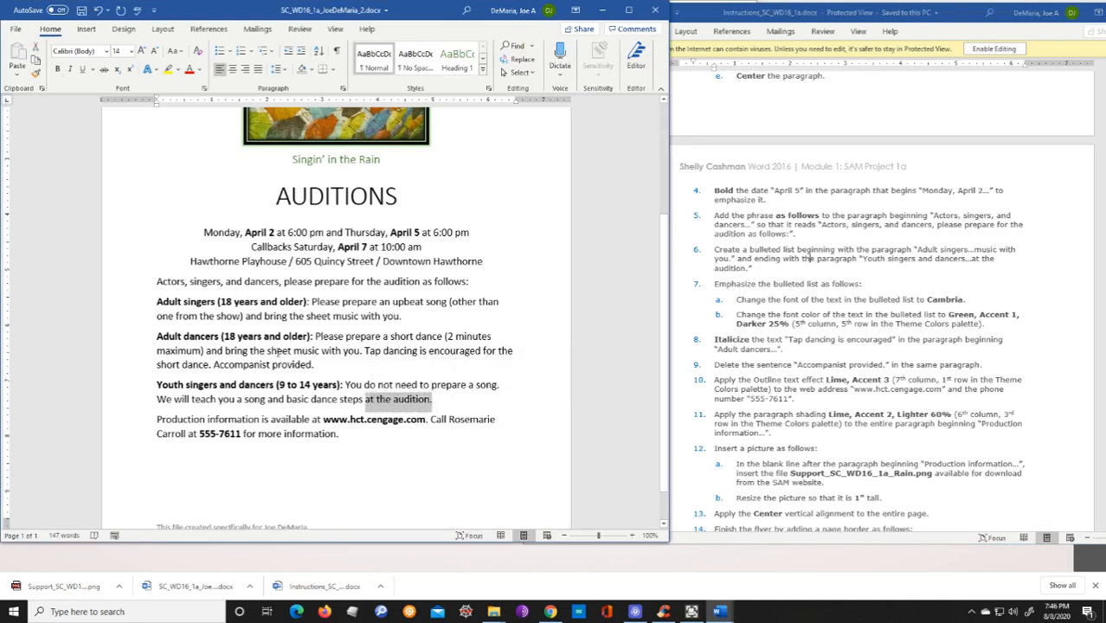
pyautogui.click(155, 302)
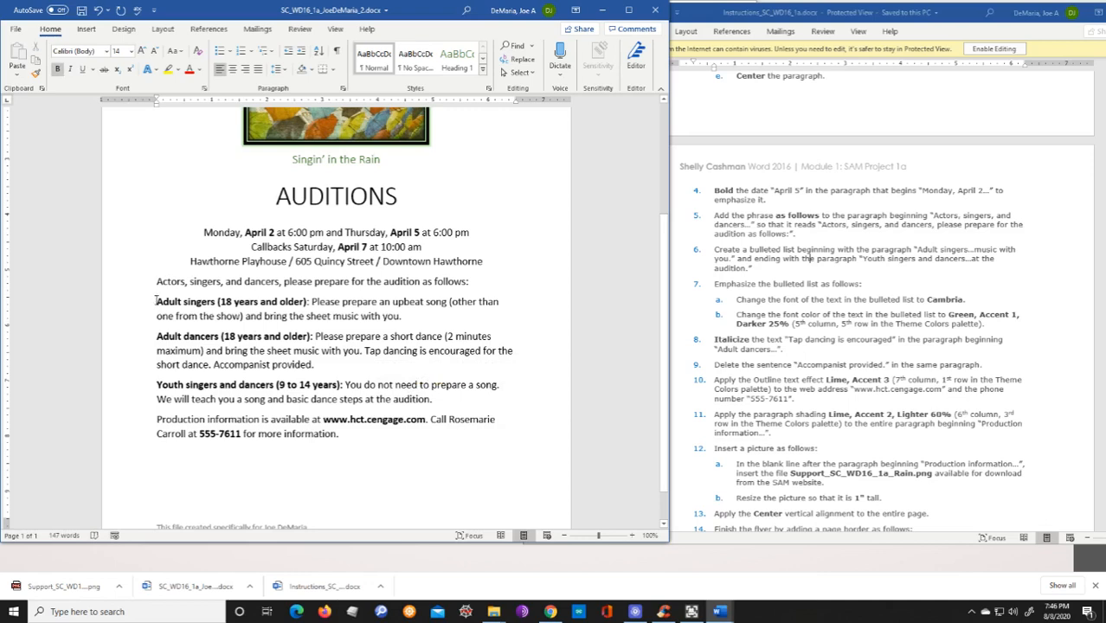
pyautogui.moveTo(156, 301); pyautogui.dragTo(433, 400)
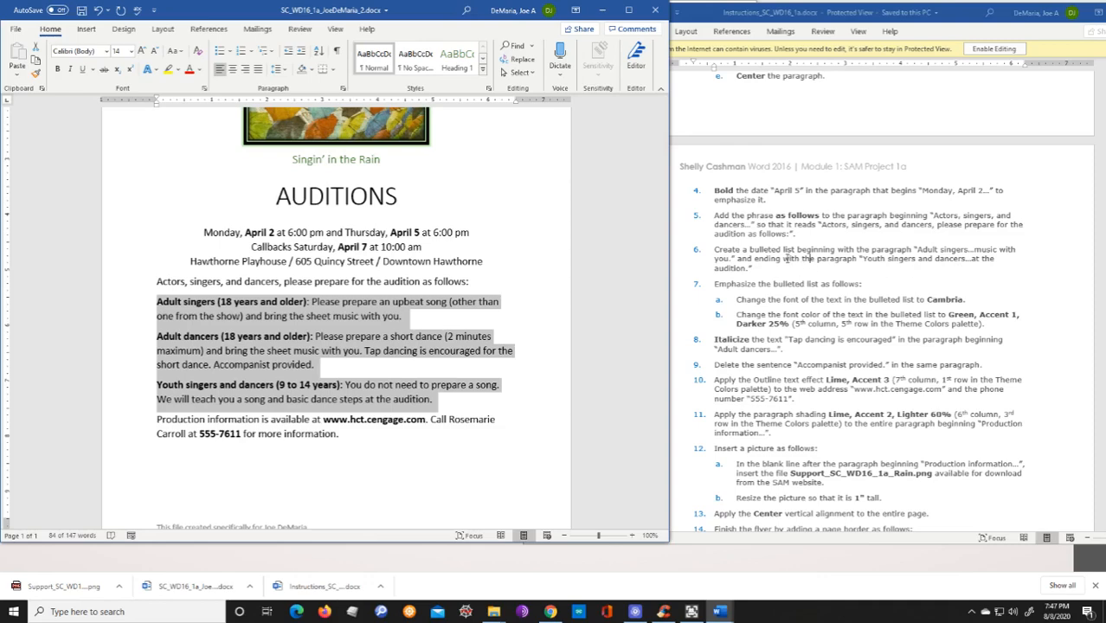
pyautogui.click(222, 53)
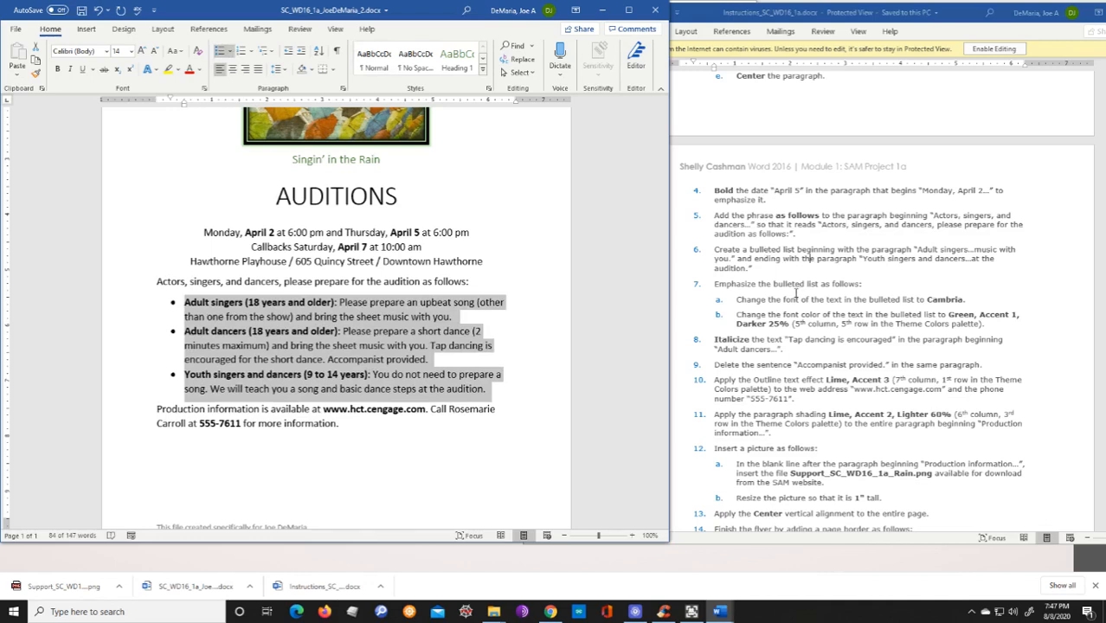
# - Set the bulleted list's font to Cambria and its font color to Green, Accent 1, Darker 25%
pyautogui.click(107, 52)
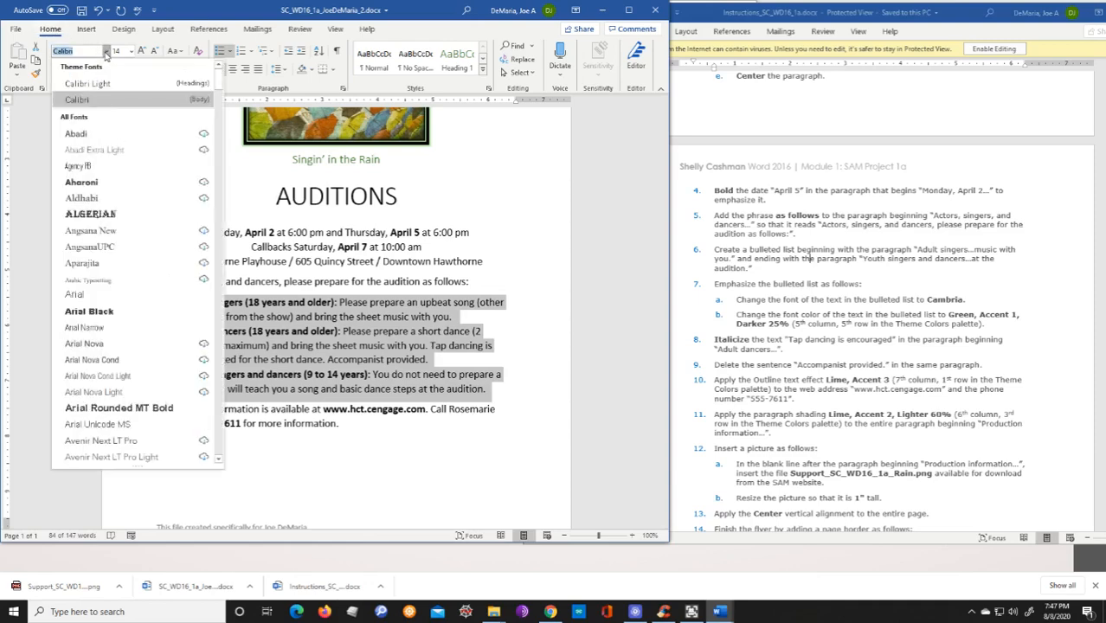
pyautogui.scroll(-4, 122, 308)
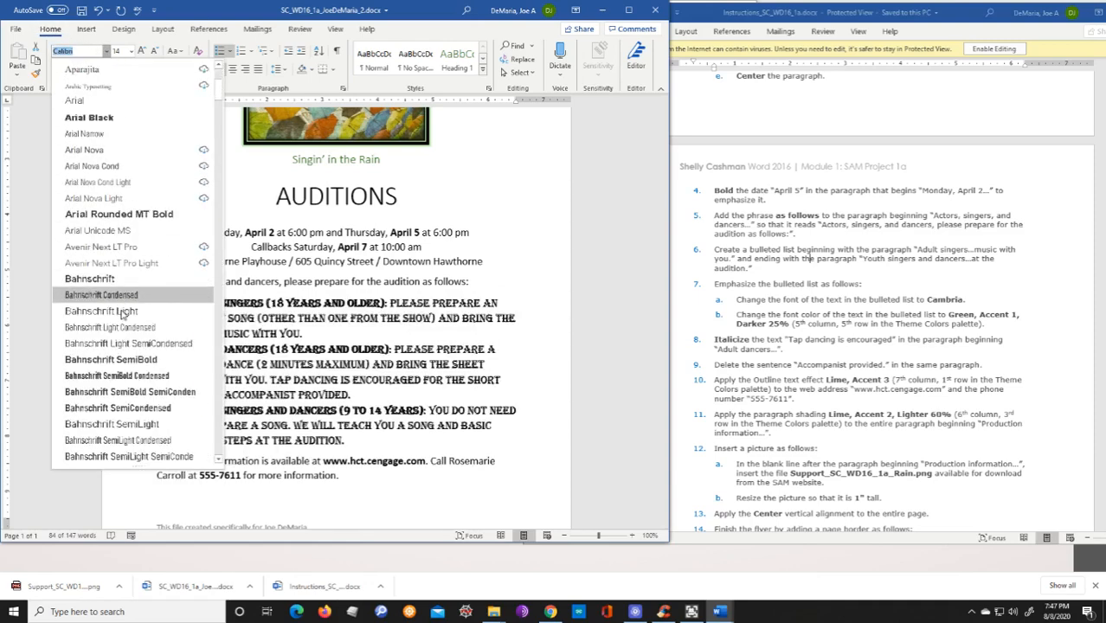
pyautogui.scroll(-10, 122, 314)
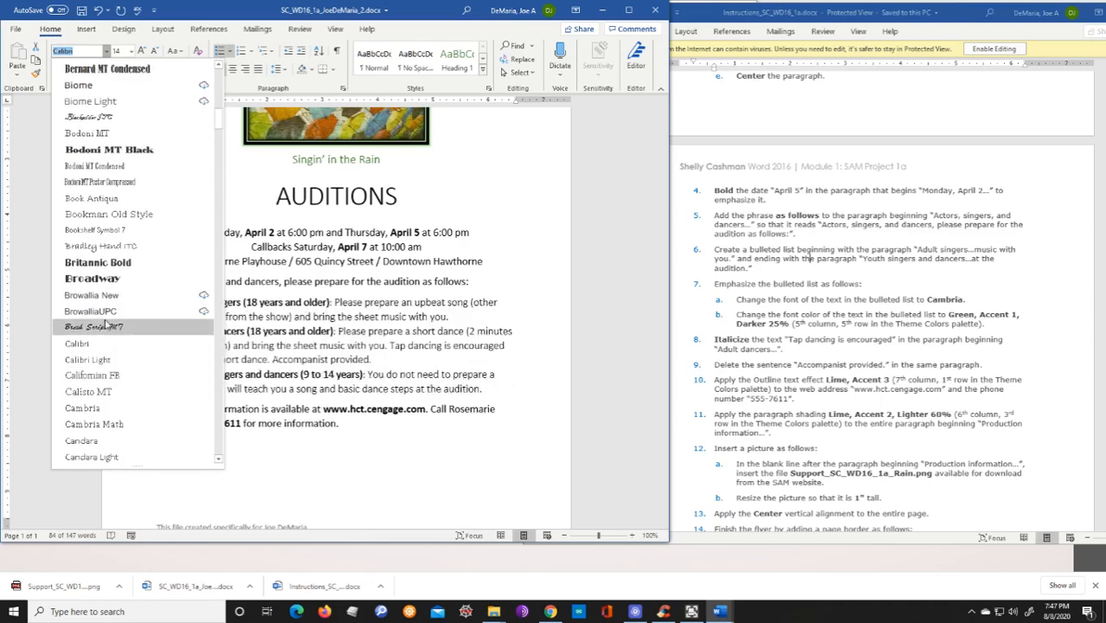
pyautogui.scroll(-1, 106, 327)
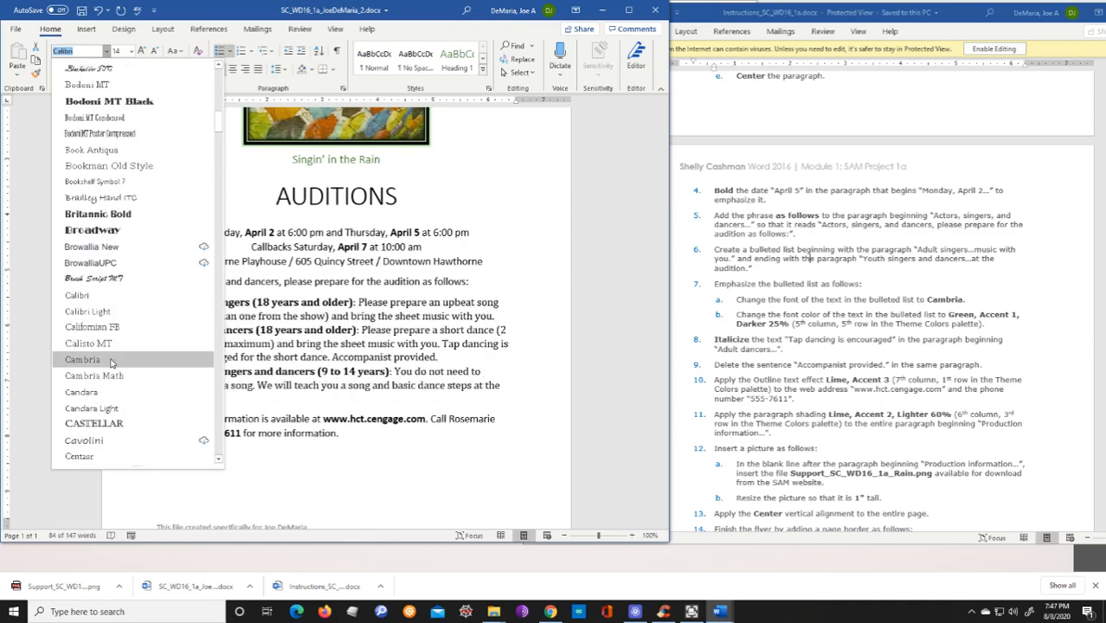
pyautogui.click(82, 360)
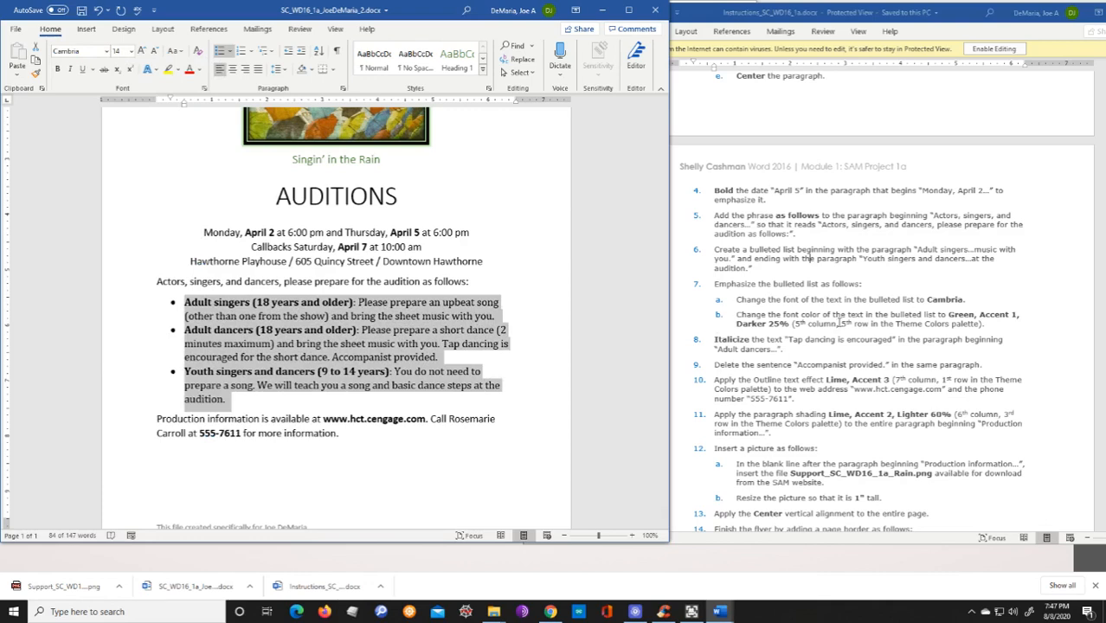
pyautogui.click(199, 71)
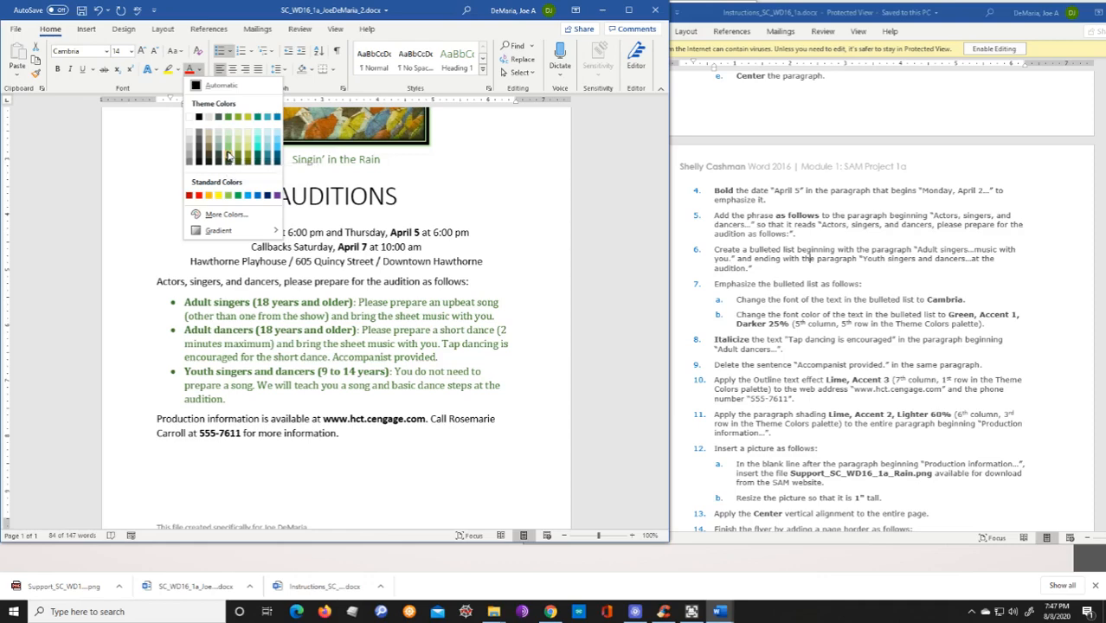
pyautogui.click(227, 155)
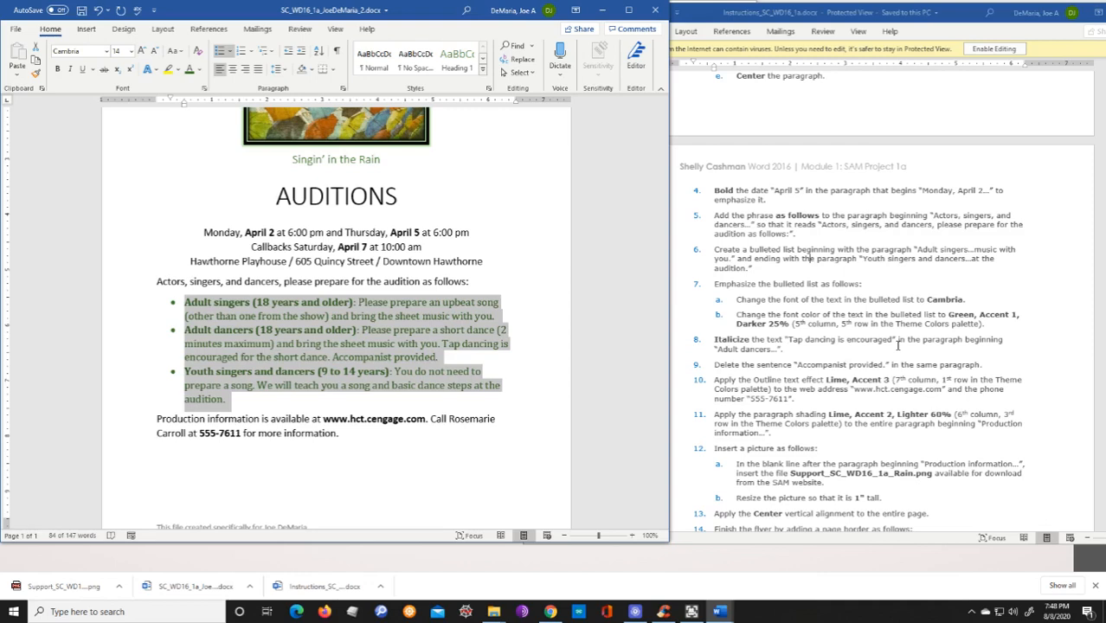
# - In the "Adult dancers" bullet, italicize "Tap dancing is encouraged" and delete the sentence "Accompanist provided."
pyautogui.click(404, 344)
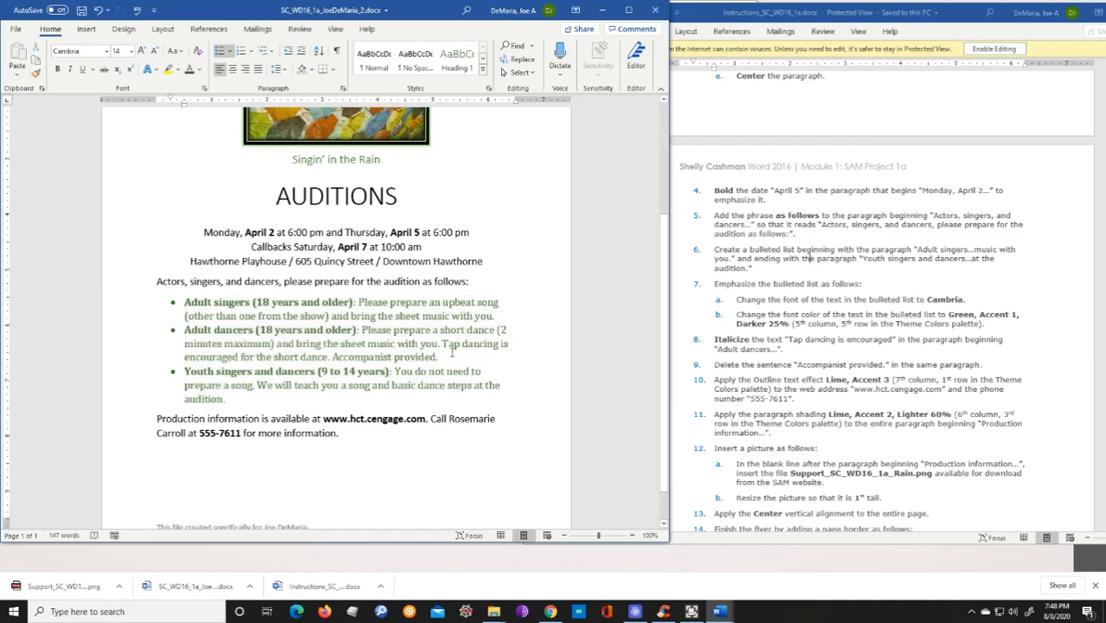
pyautogui.moveTo(443, 345); pyautogui.dragTo(242, 358)
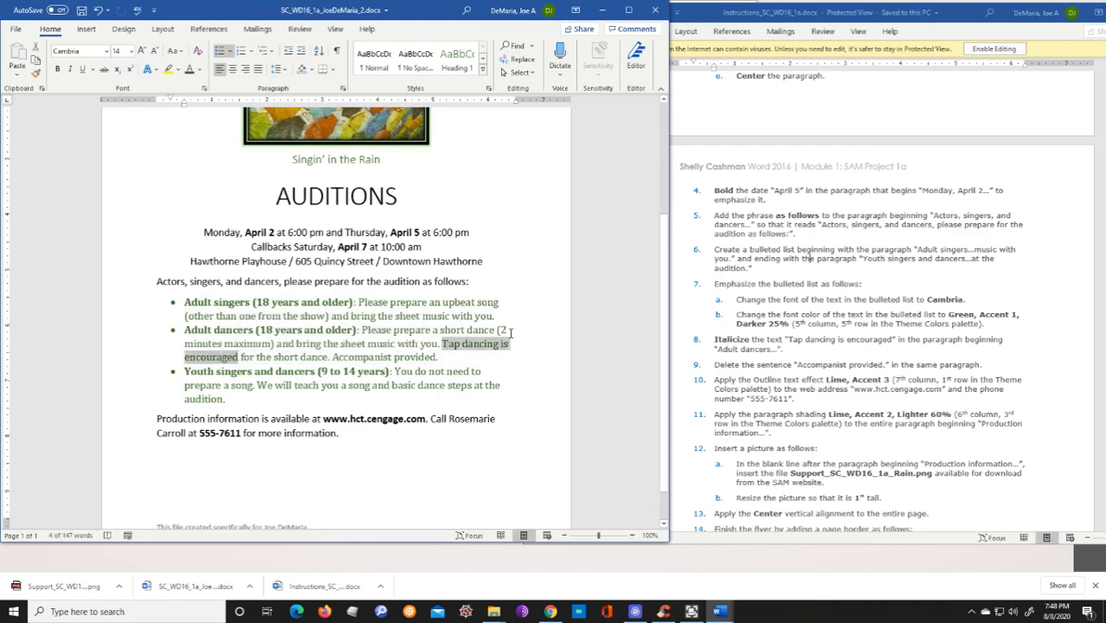
pyautogui.click(71, 69)
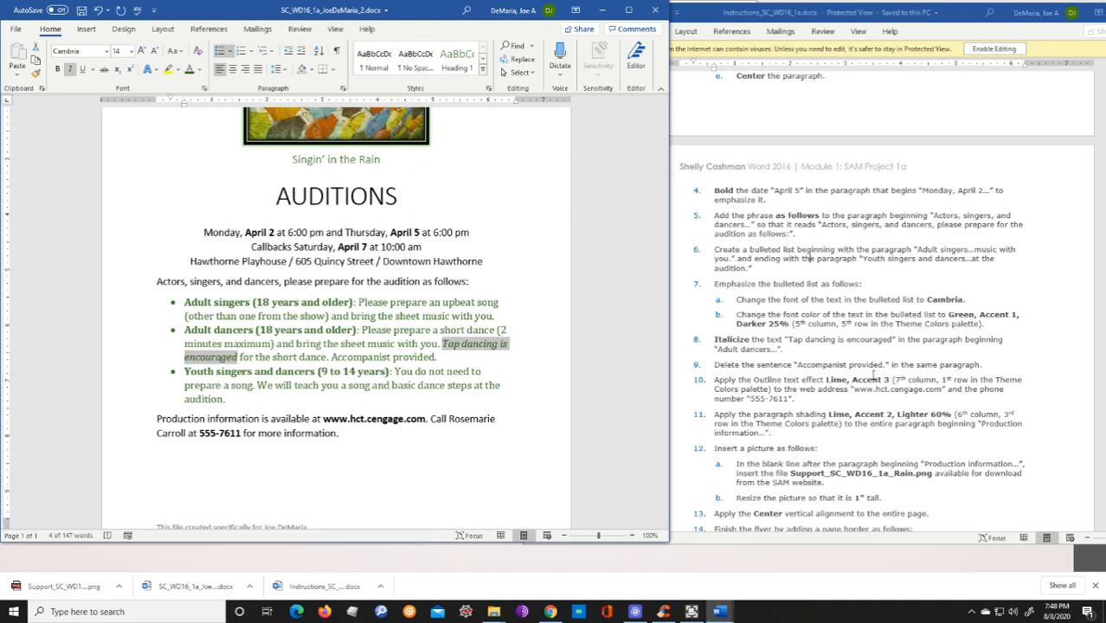
pyautogui.moveTo(332, 357); pyautogui.dragTo(441, 358)
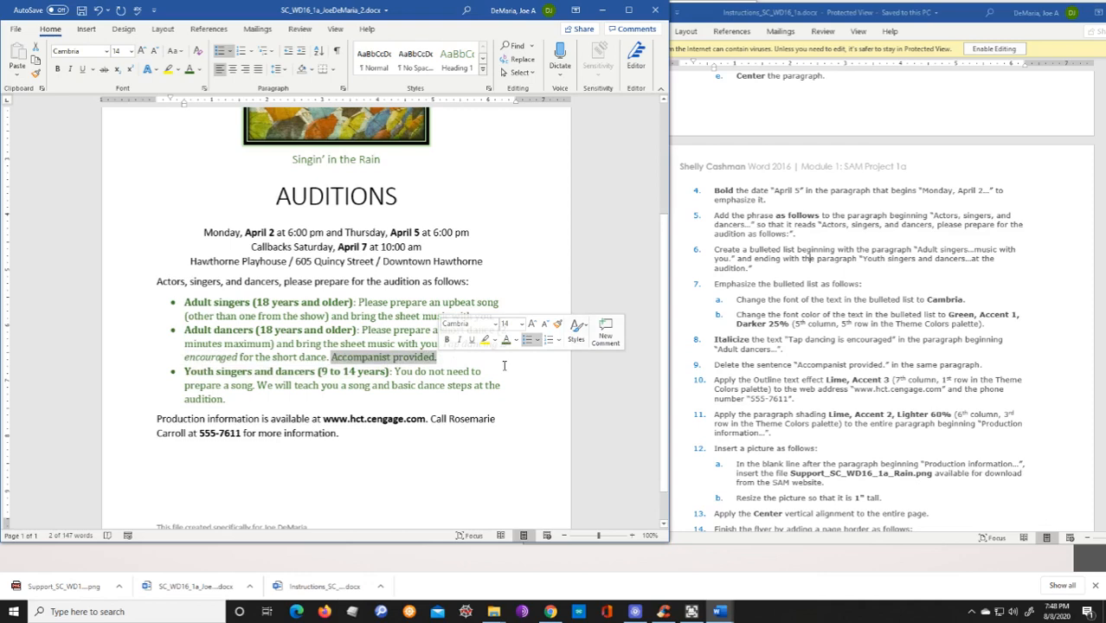
pyautogui.press('Delete')
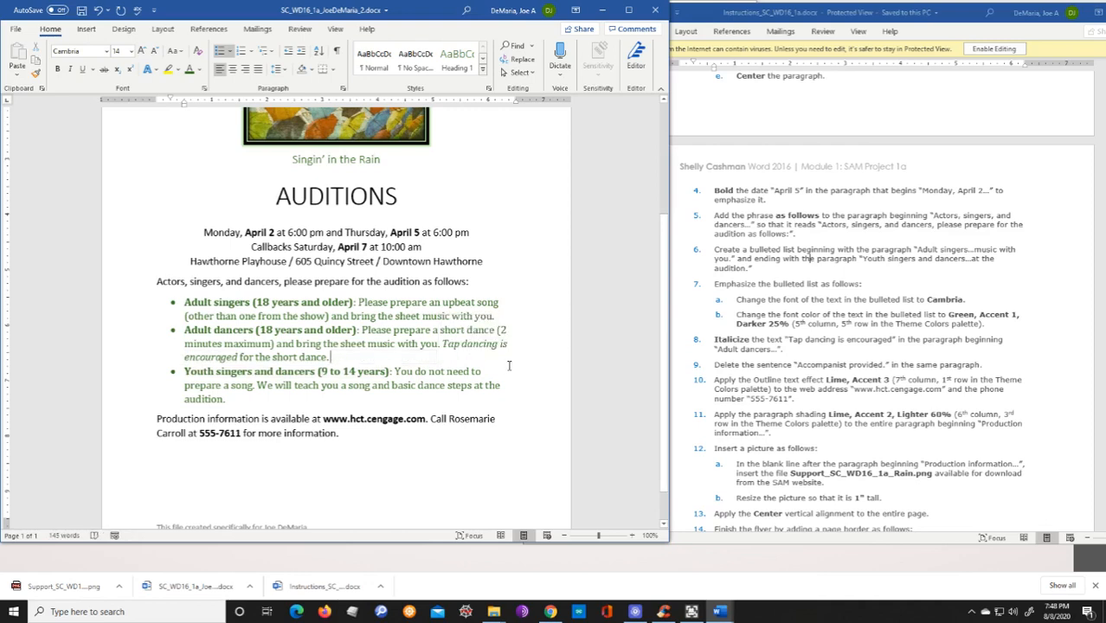
pyautogui.click(772, 375)
pyautogui.scroll(-2, 822, 374)
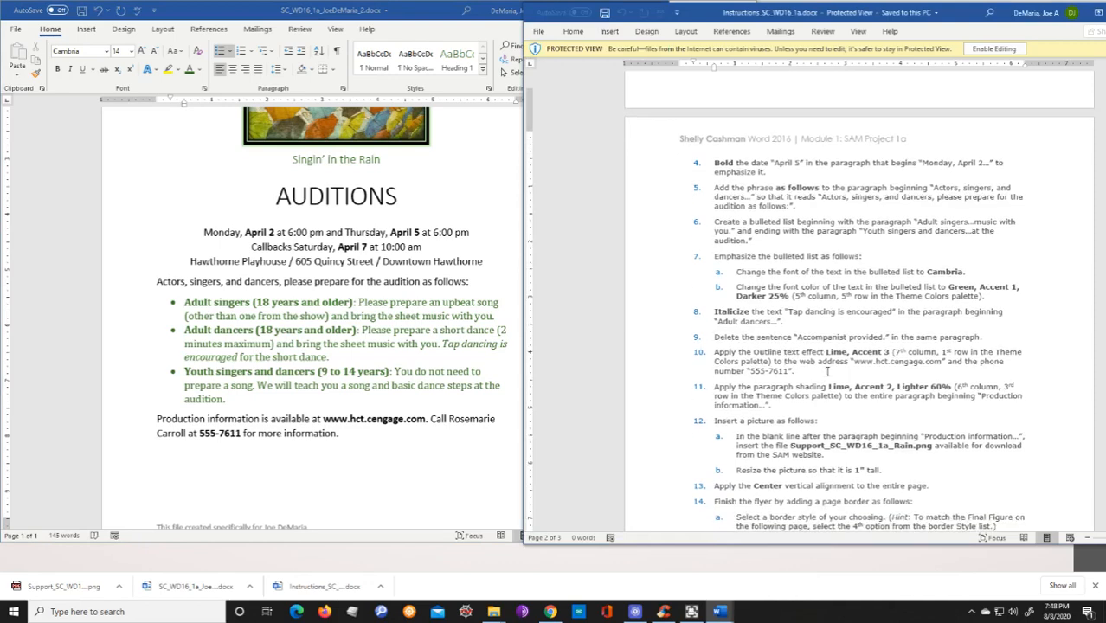
pyautogui.scroll(-2, 827, 371)
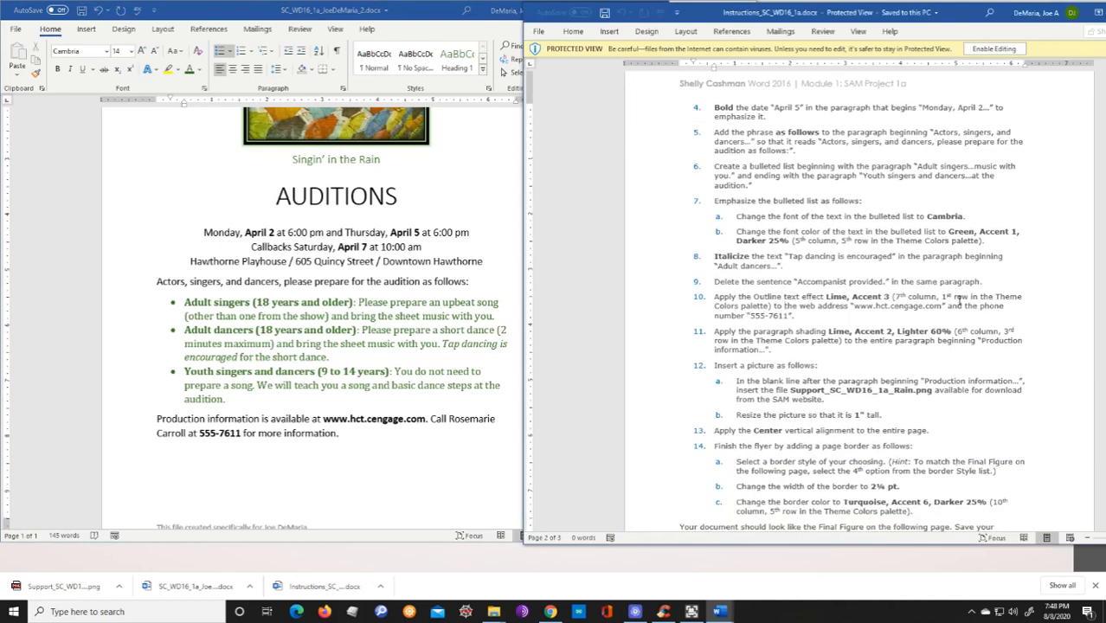
pyautogui.moveTo(945, 17); pyautogui.dragTo(992, 20)
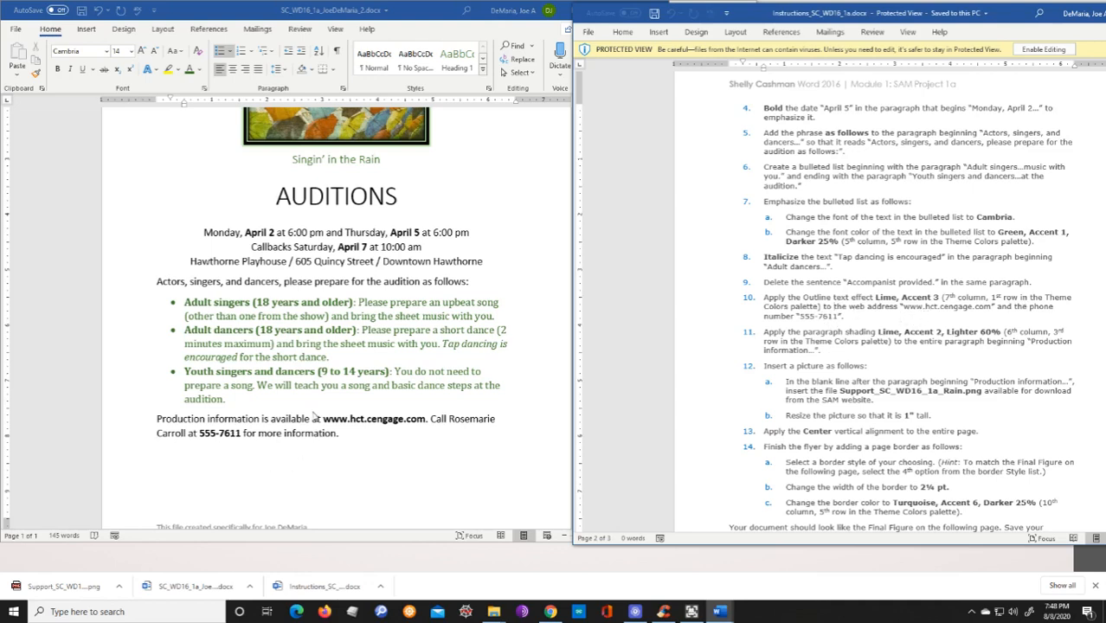
pyautogui.click(324, 420)
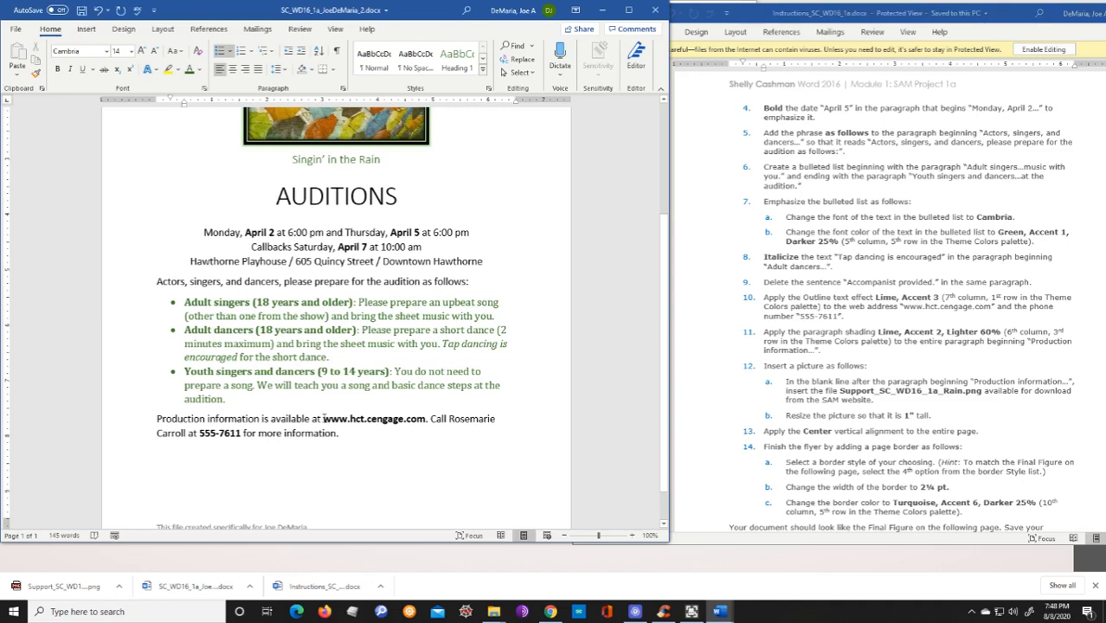
pyautogui.moveTo(324, 419); pyautogui.dragTo(427, 419)
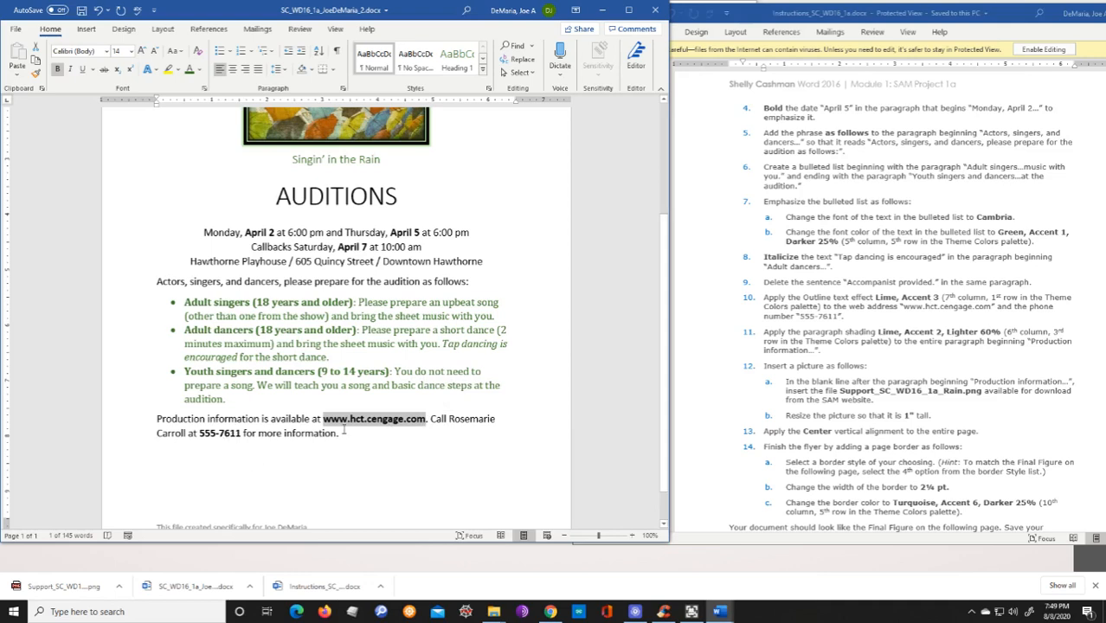
pyautogui.click(157, 72)
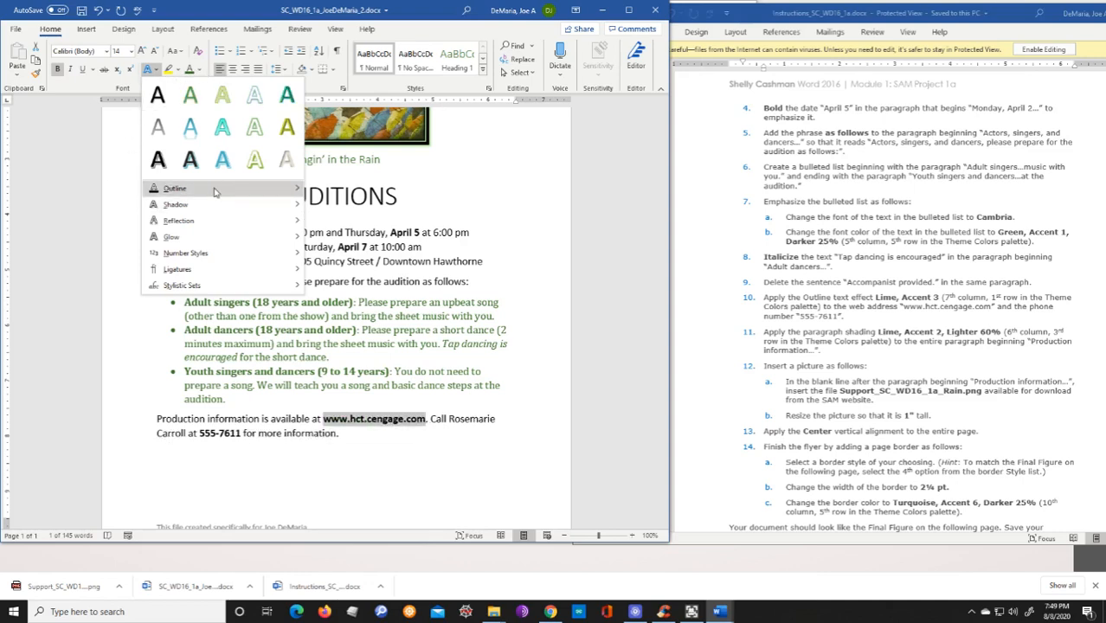
pyautogui.moveTo(216, 191)
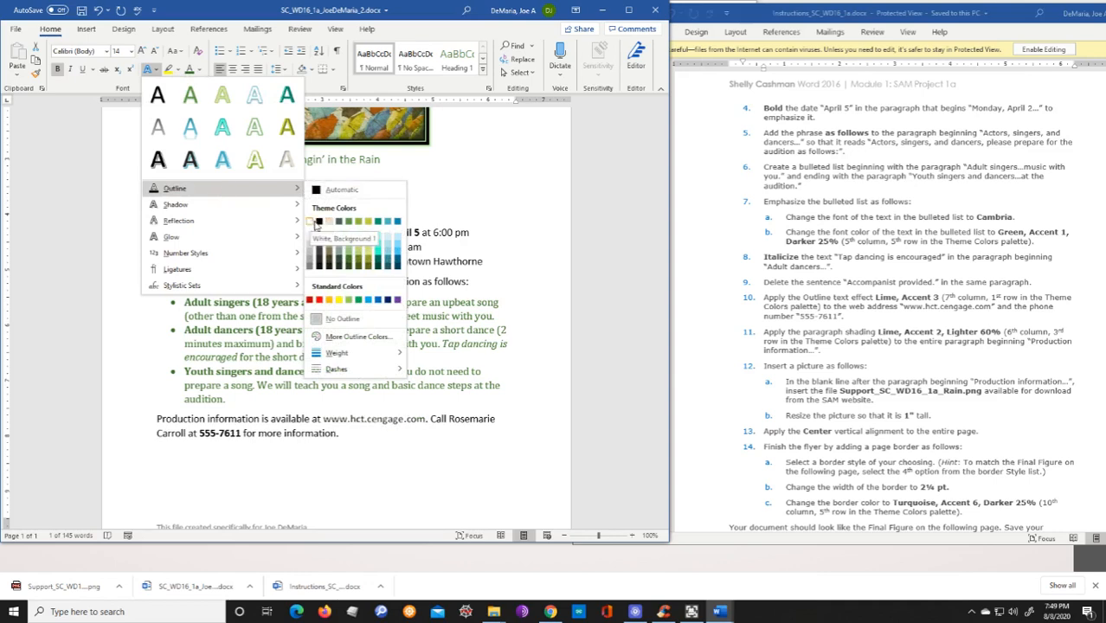
pyautogui.click(371, 223)
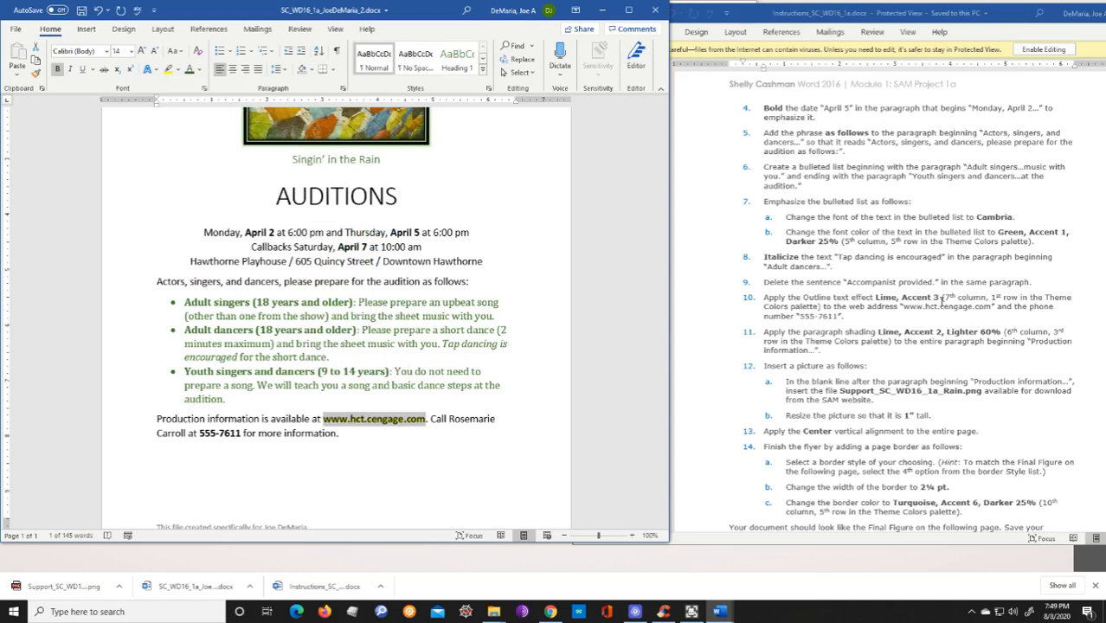
pyautogui.moveTo(802, 297); pyautogui.dragTo(873, 299)
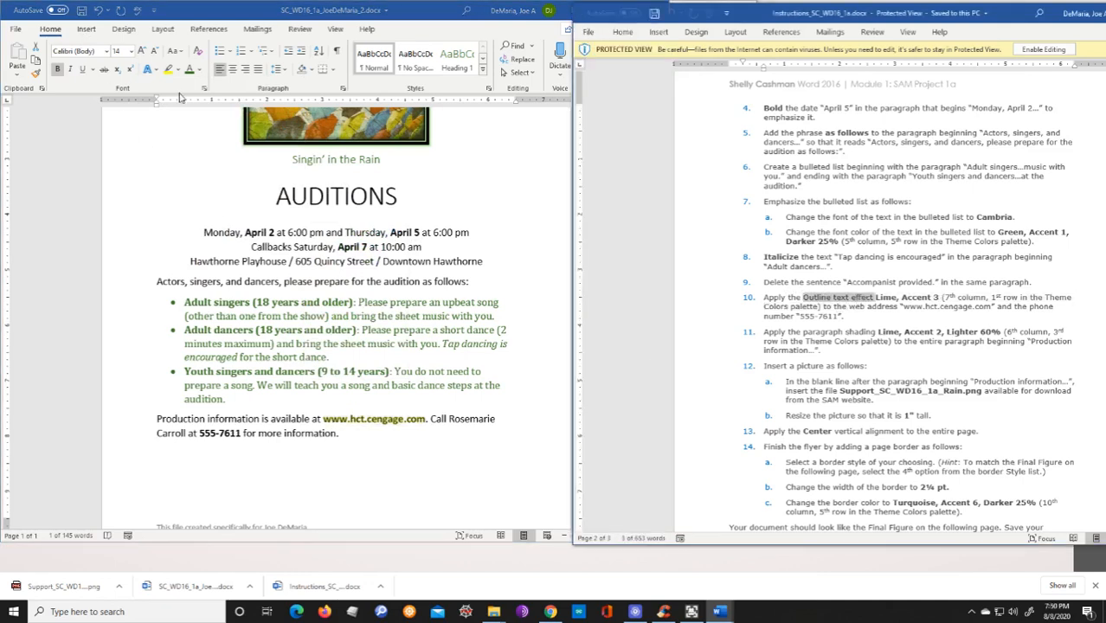
pyautogui.click(159, 75)
pyautogui.click(158, 72)
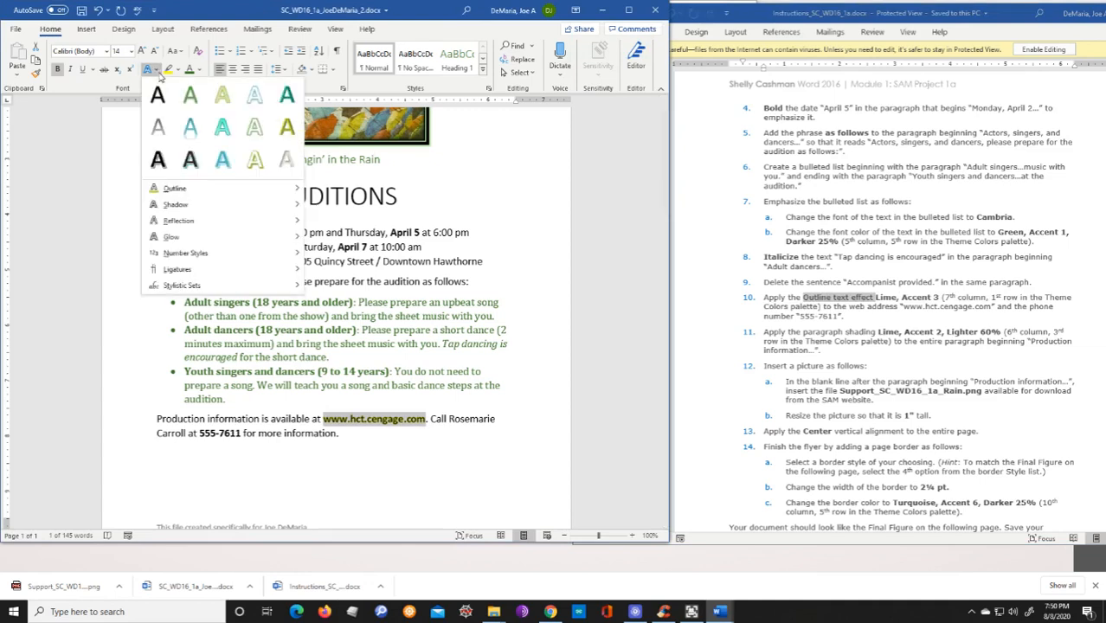
pyautogui.moveTo(176, 188)
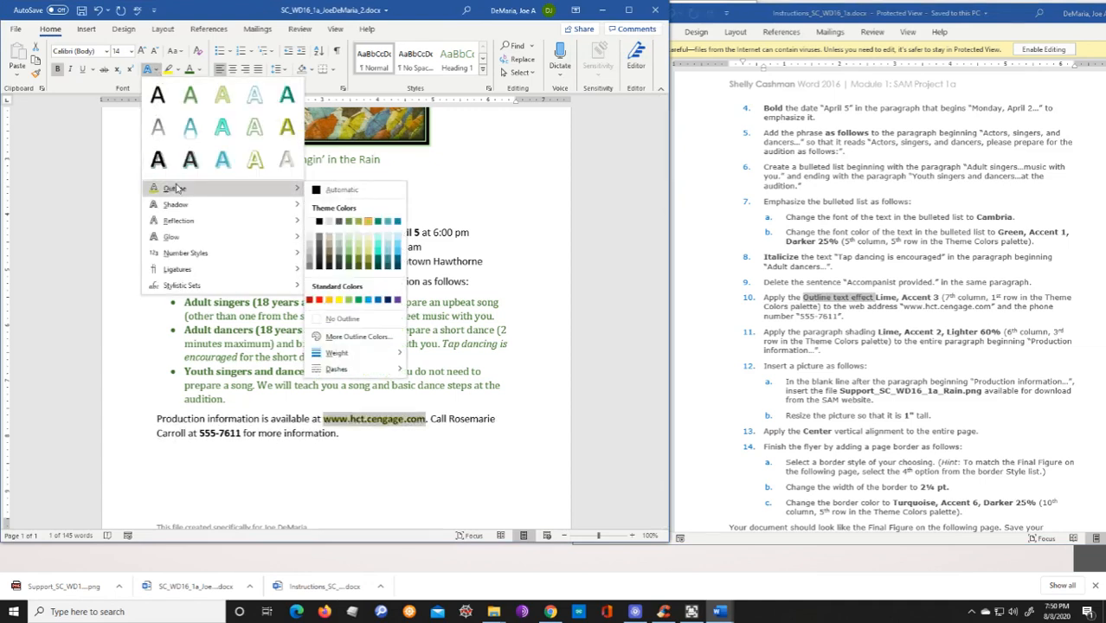
pyautogui.click(490, 140)
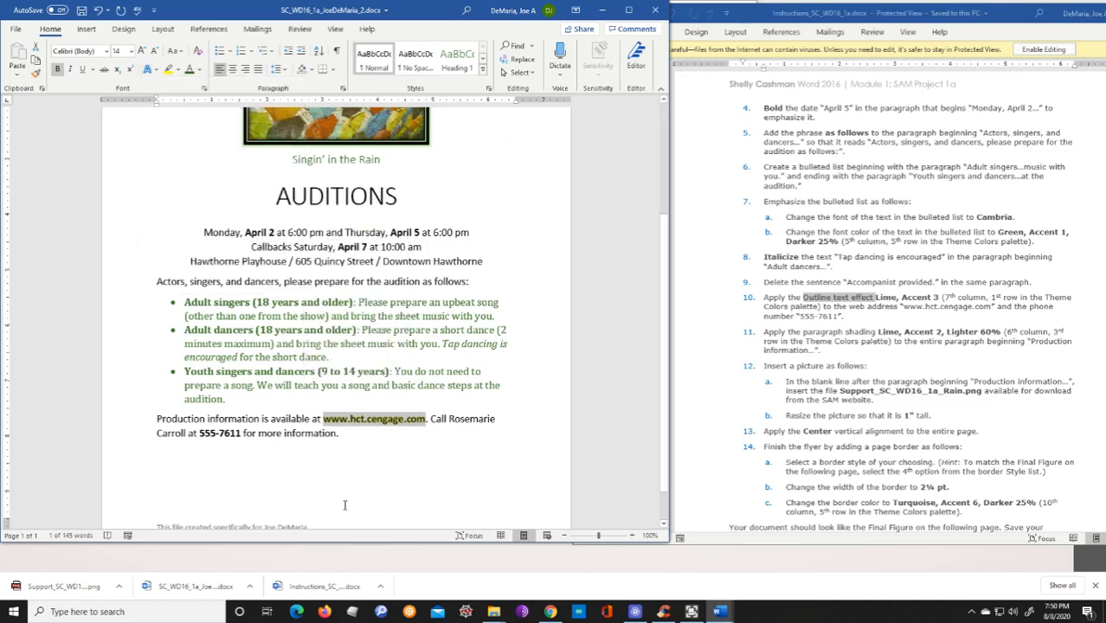
# - Apply the Lime, Accent 3 Outline text effect to the phone number in the "Production information" paragraph
pyautogui.moveTo(201, 433); pyautogui.dragTo(233, 437)
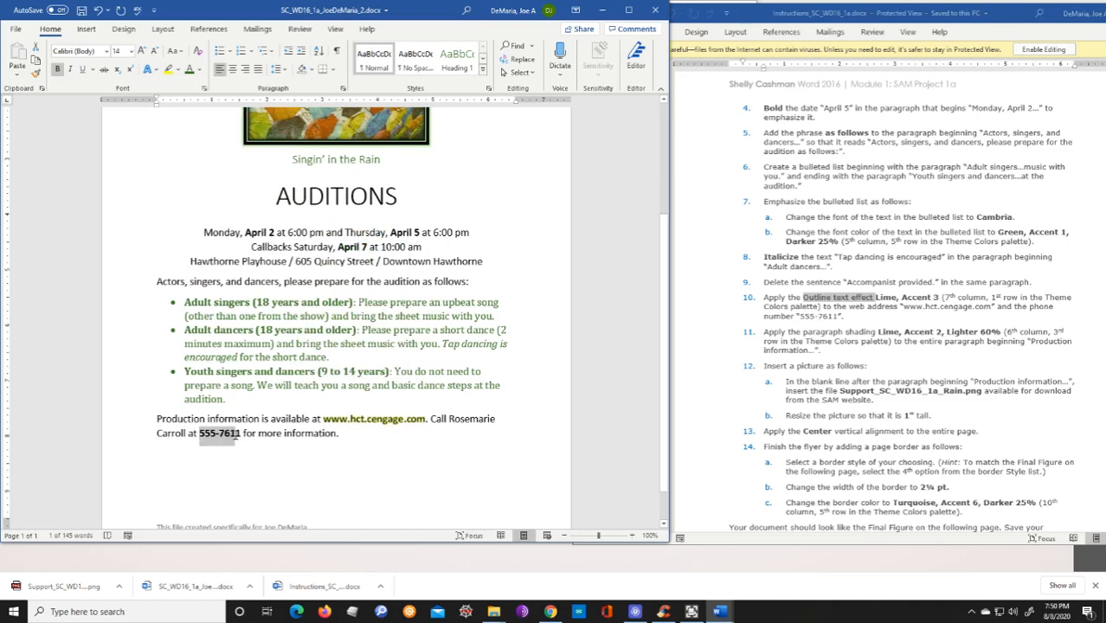
pyautogui.click(157, 71)
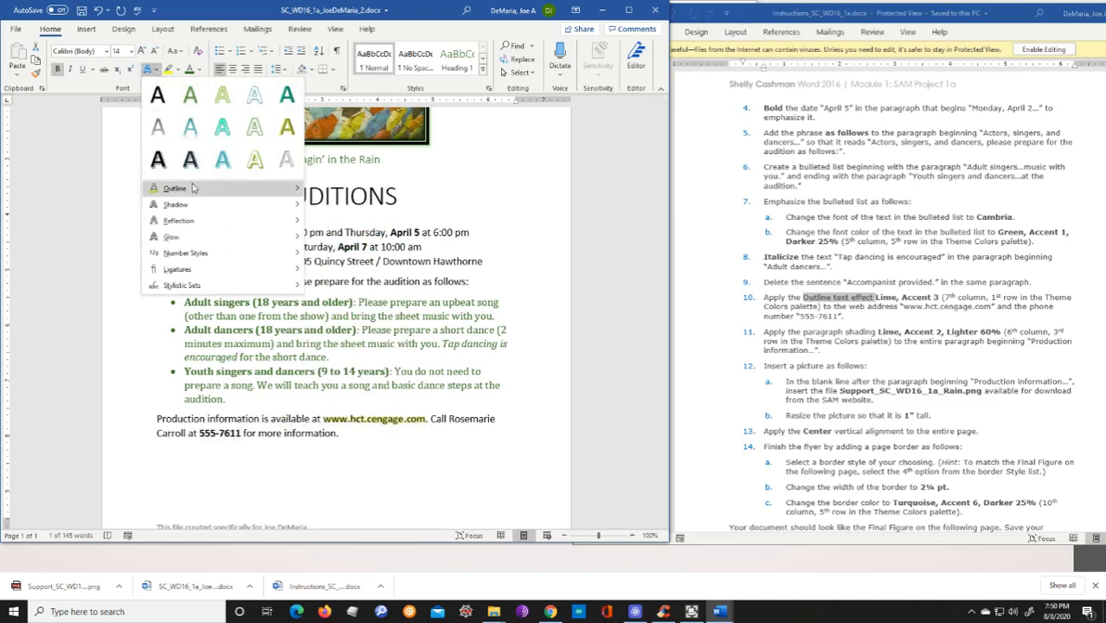
pyautogui.moveTo(196, 192)
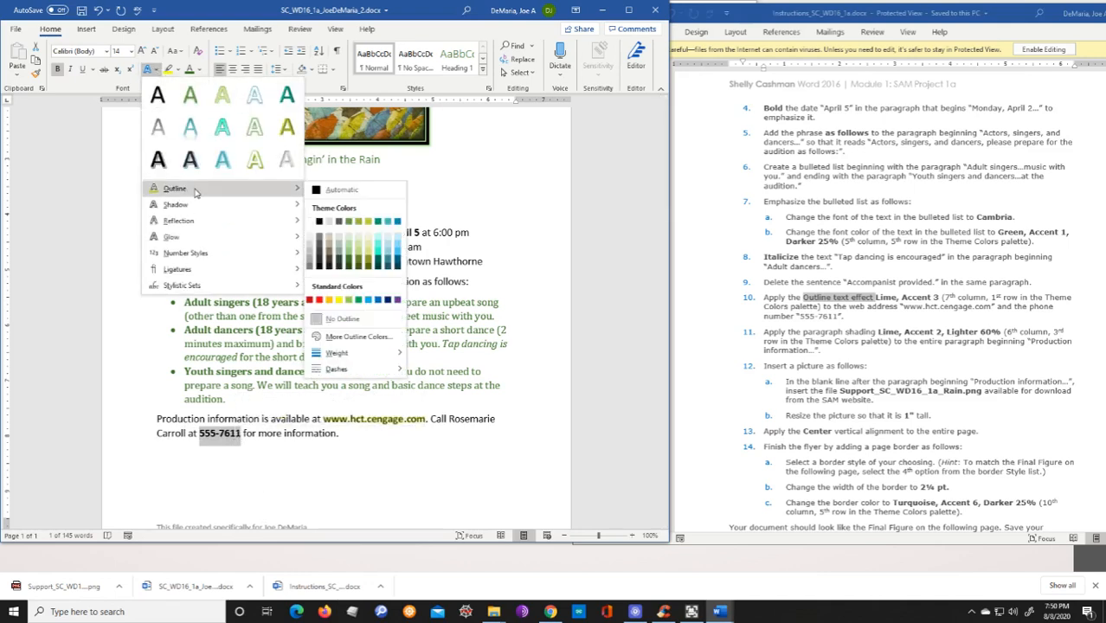
pyautogui.click(369, 222)
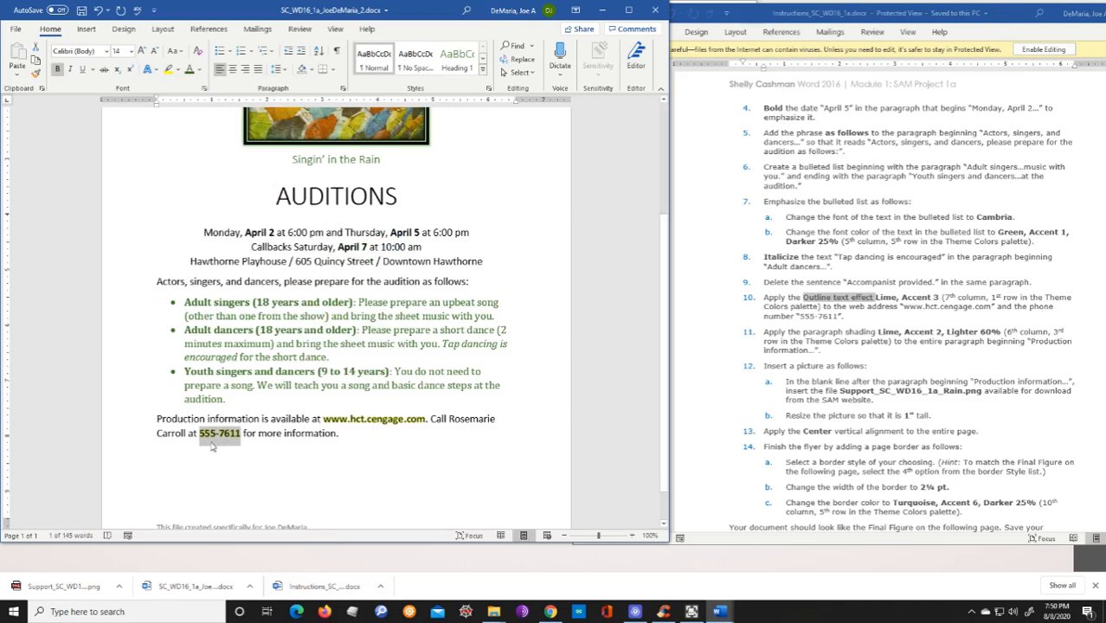
pyautogui.click(311, 462)
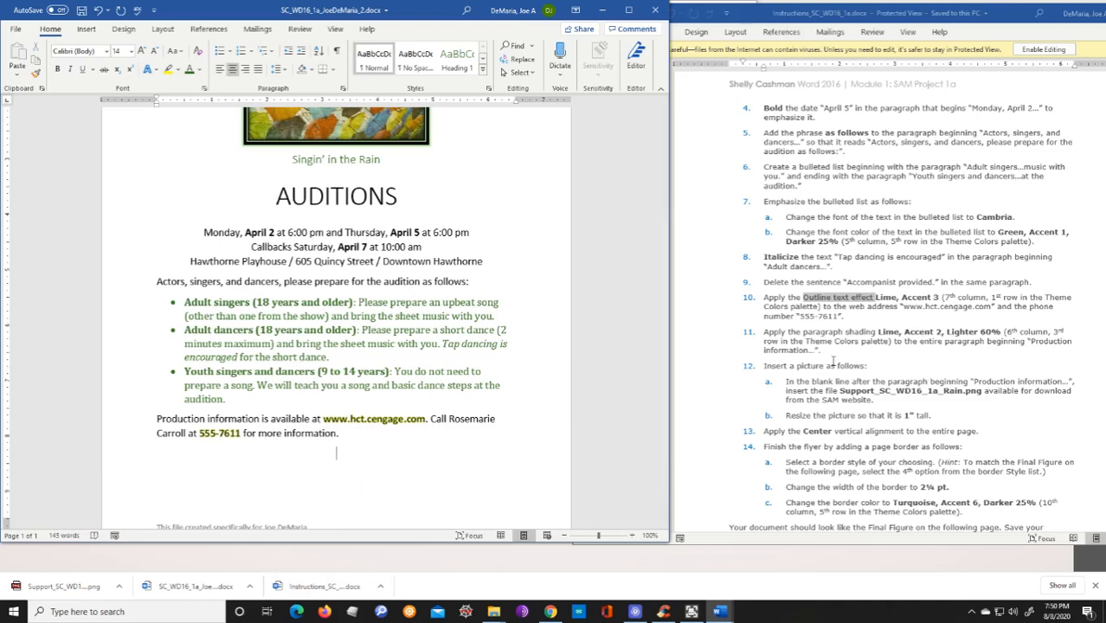
# - Shade the entire "Production information" paragraph with Lime, Accent 2, Lighter 60%
pyautogui.scroll(-1, 955, 357)
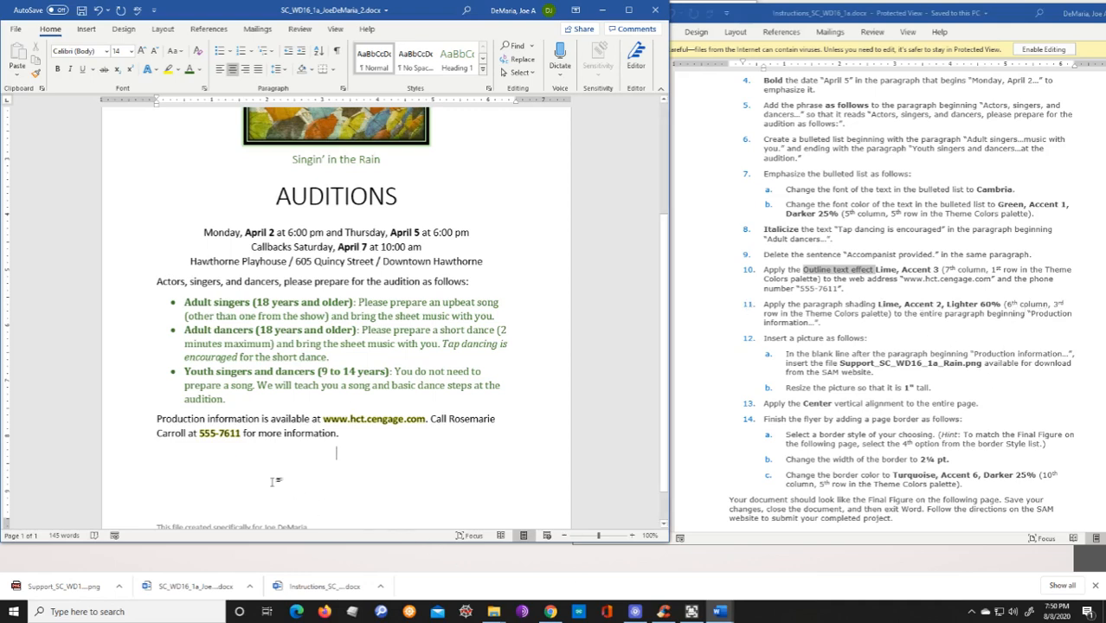
pyautogui.click(122, 422)
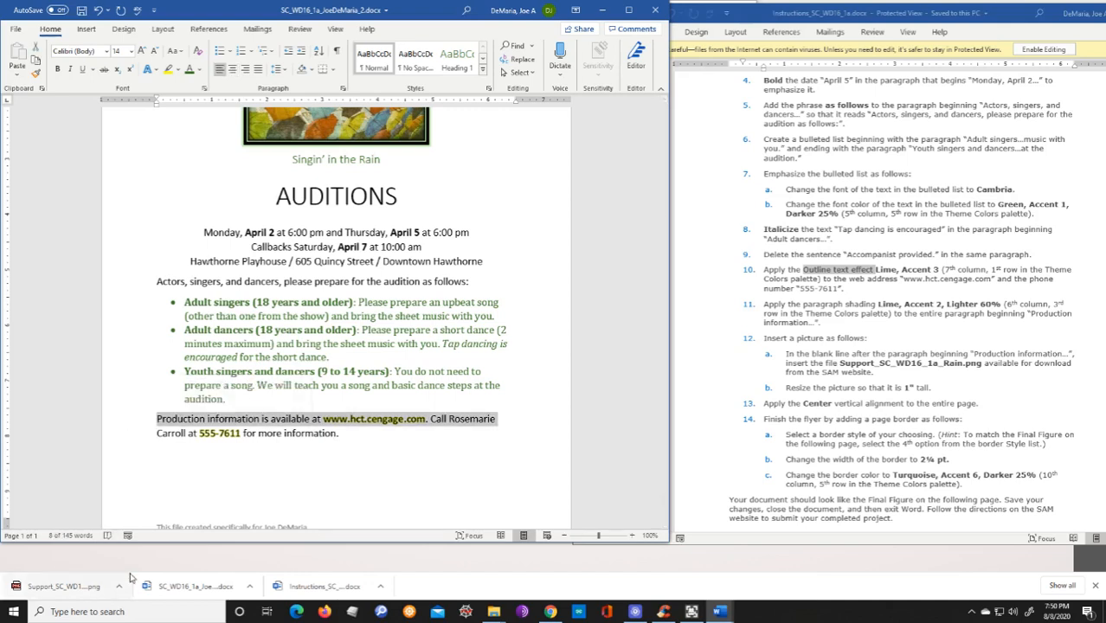
pyautogui.doubleClick(124, 424)
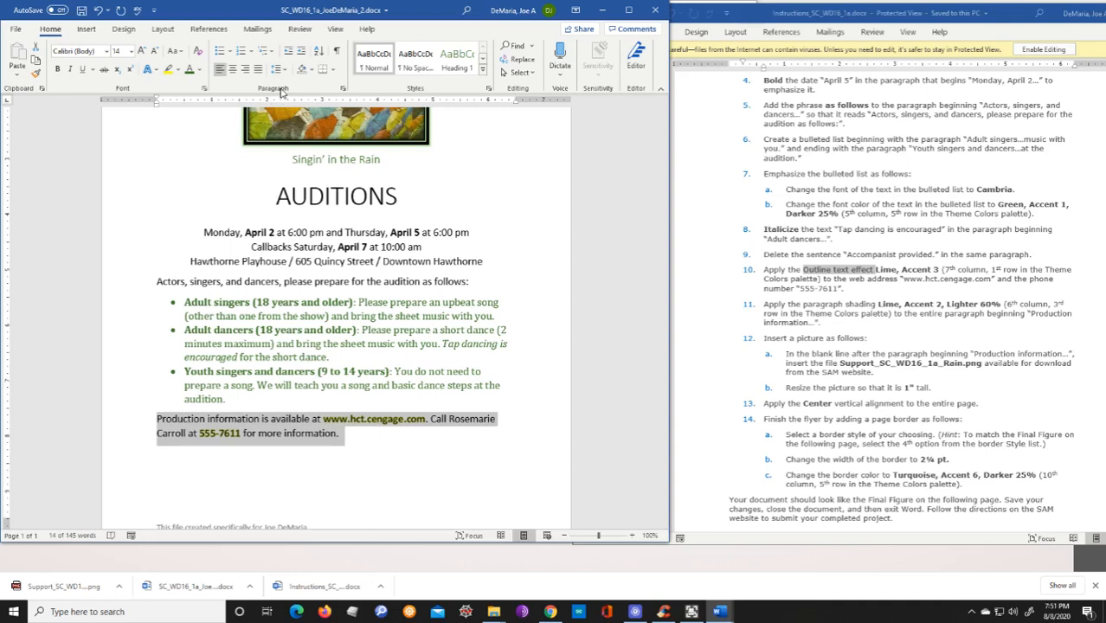
pyautogui.click(333, 71)
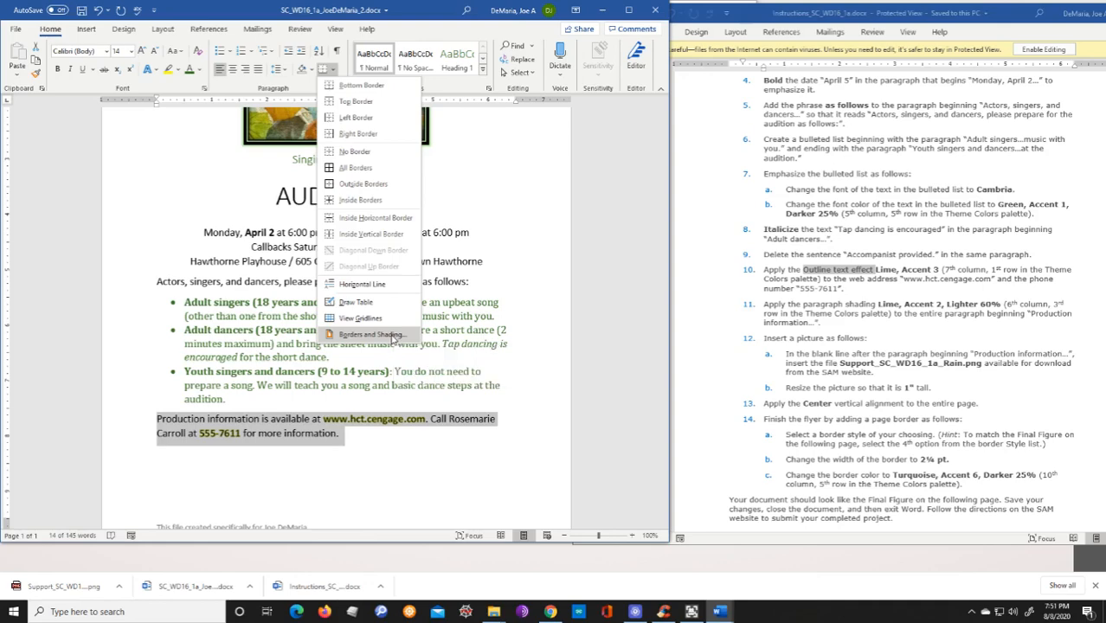
pyautogui.click(394, 335)
pyautogui.click(290, 173)
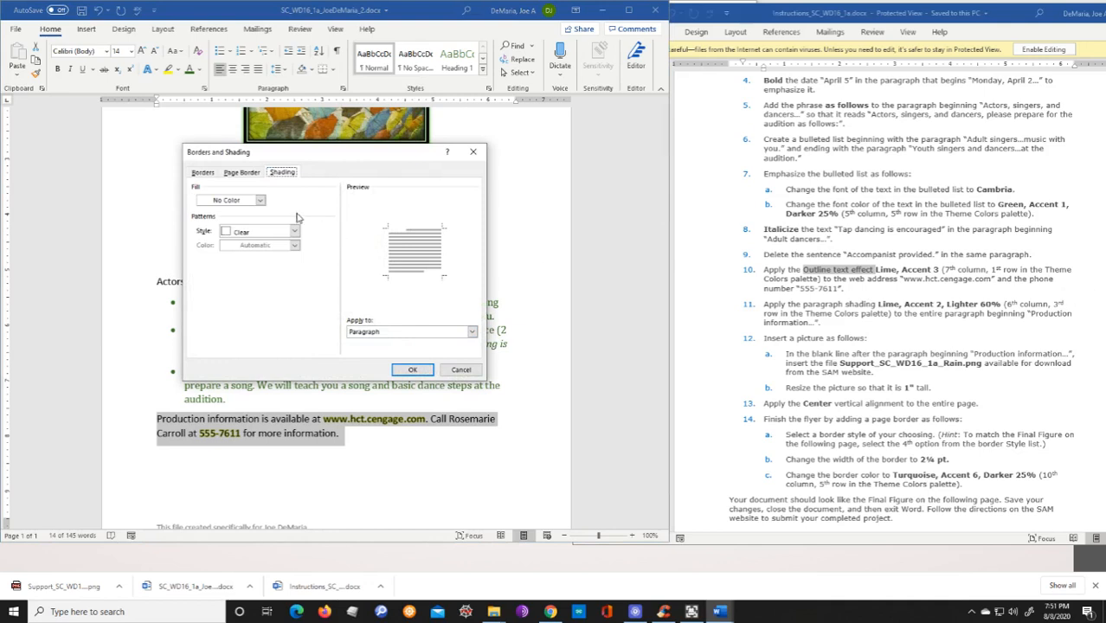
pyautogui.click(260, 201)
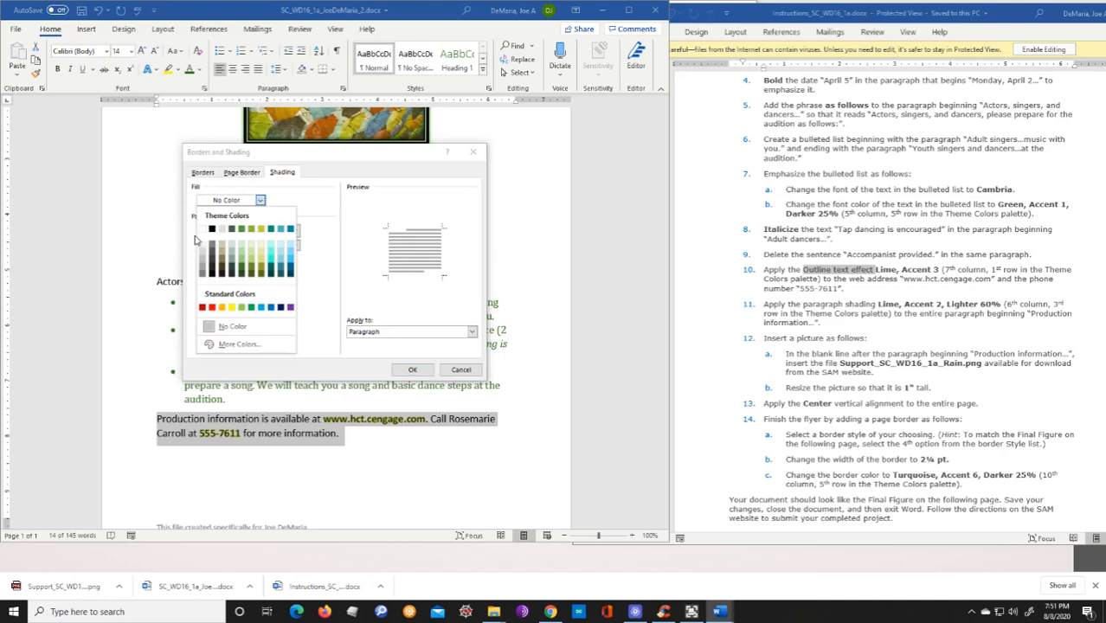
pyautogui.click(254, 253)
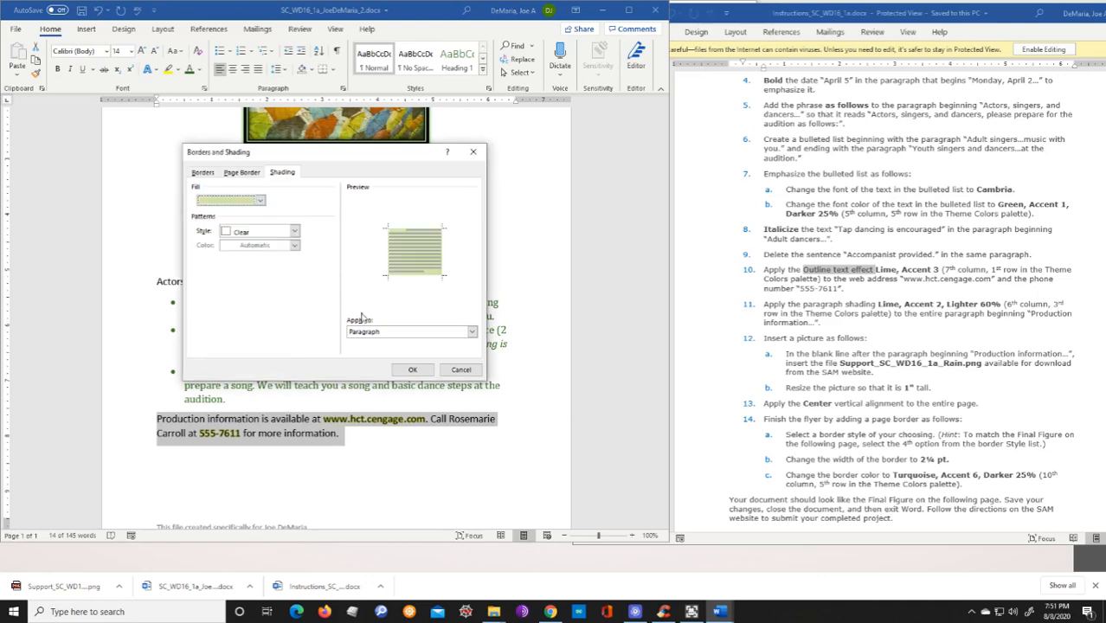
pyautogui.click(413, 371)
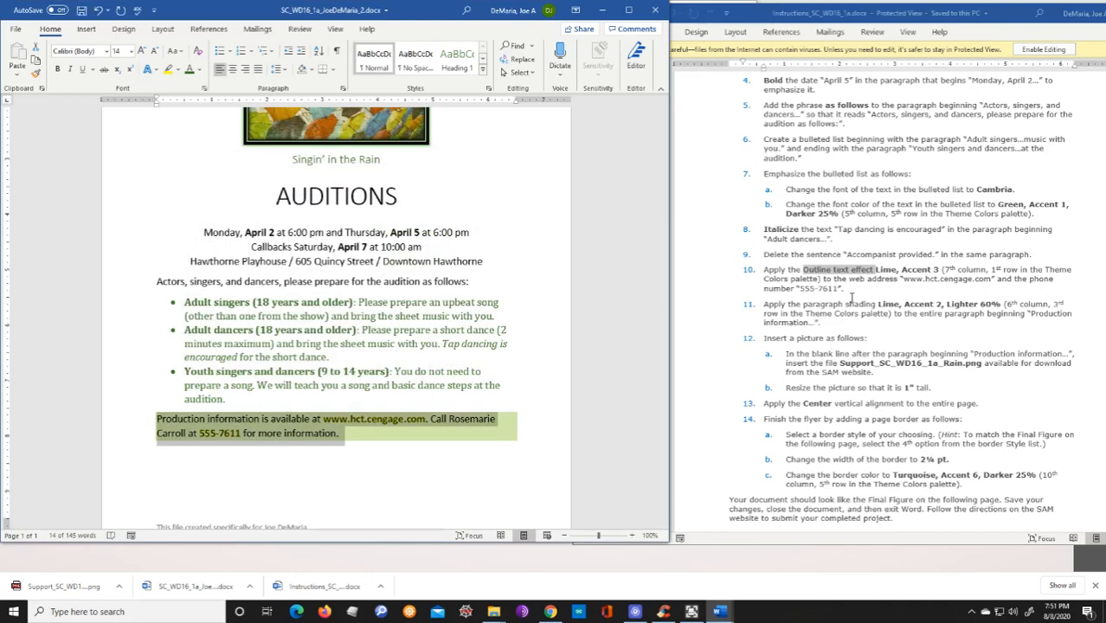
# - Place the insertion point on the blank line after the "Production information" paragraph, showing the formatting marks temporarily to locate it
pyautogui.scroll(-1, 950, 375)
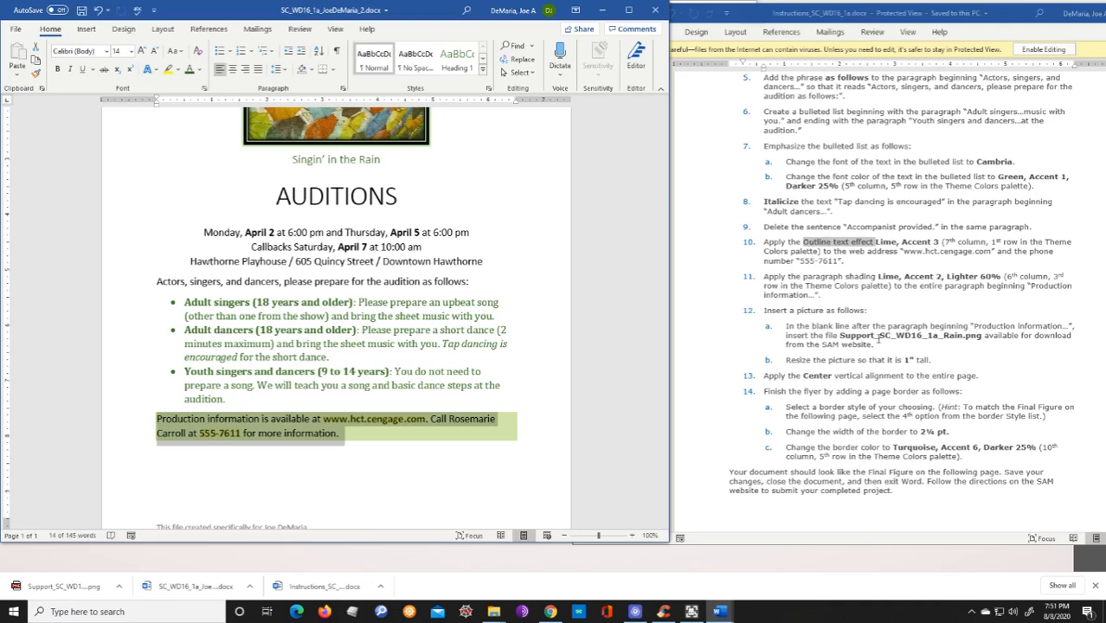
pyautogui.click(374, 444)
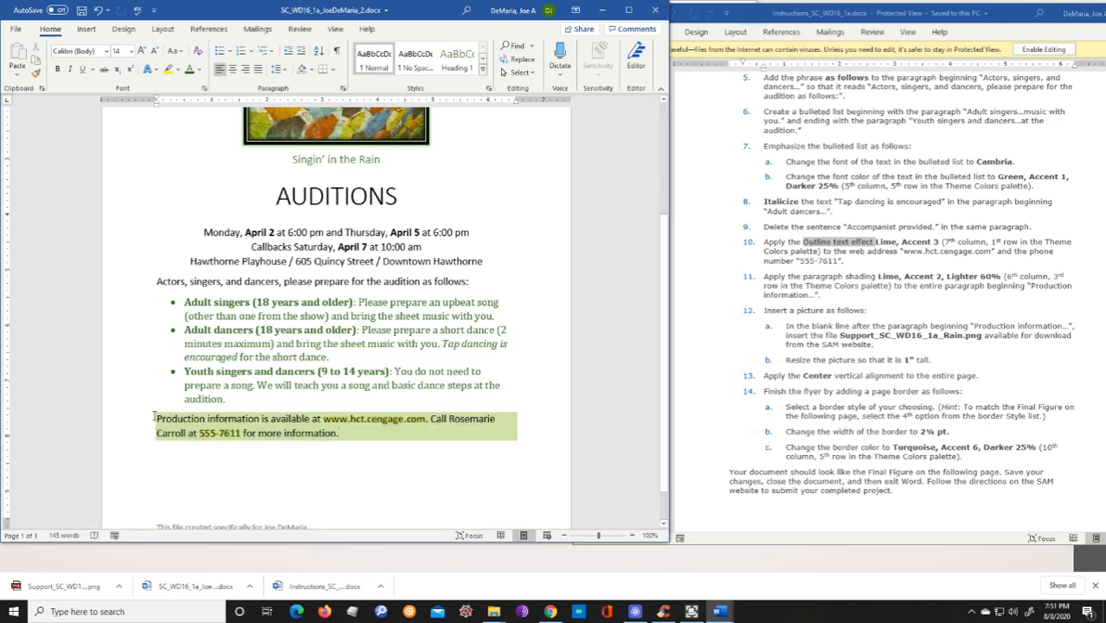
pyautogui.click(337, 54)
pyautogui.click(338, 453)
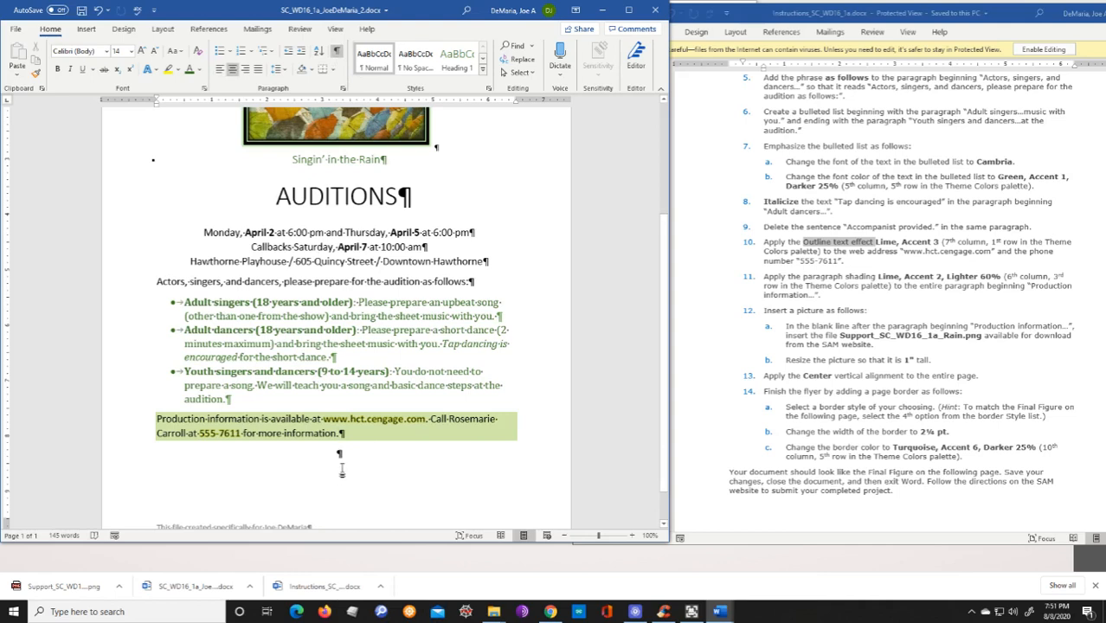
pyautogui.click(339, 53)
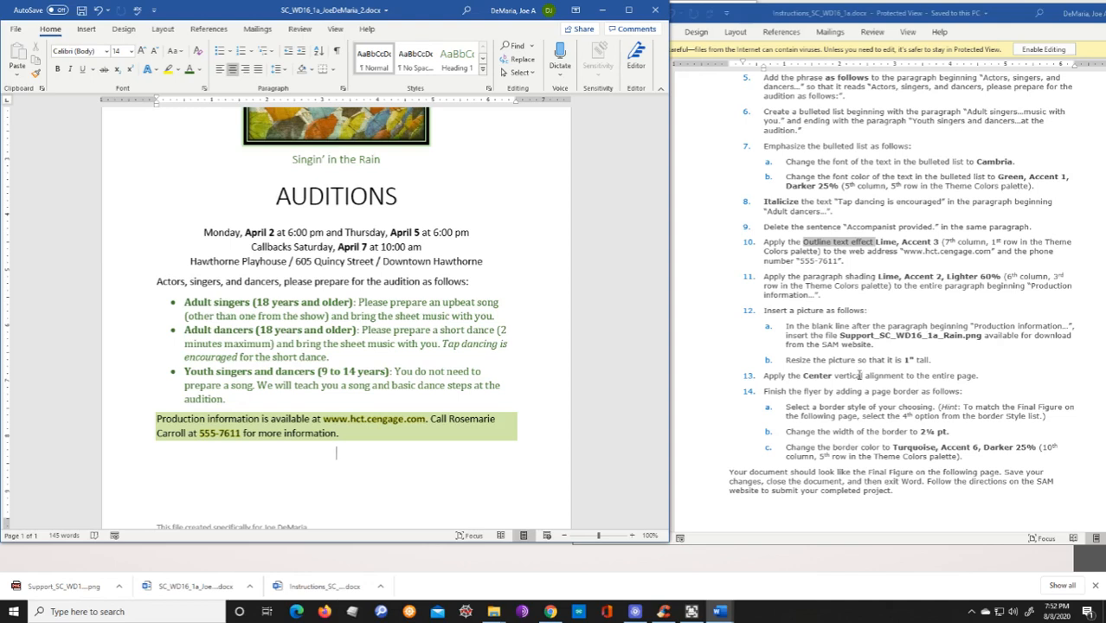
# - Insert the picture Support_SC_WD16_1a_Rain.png from the ClassWork folder in Documents on the blank line
pyautogui.click(870, 333)
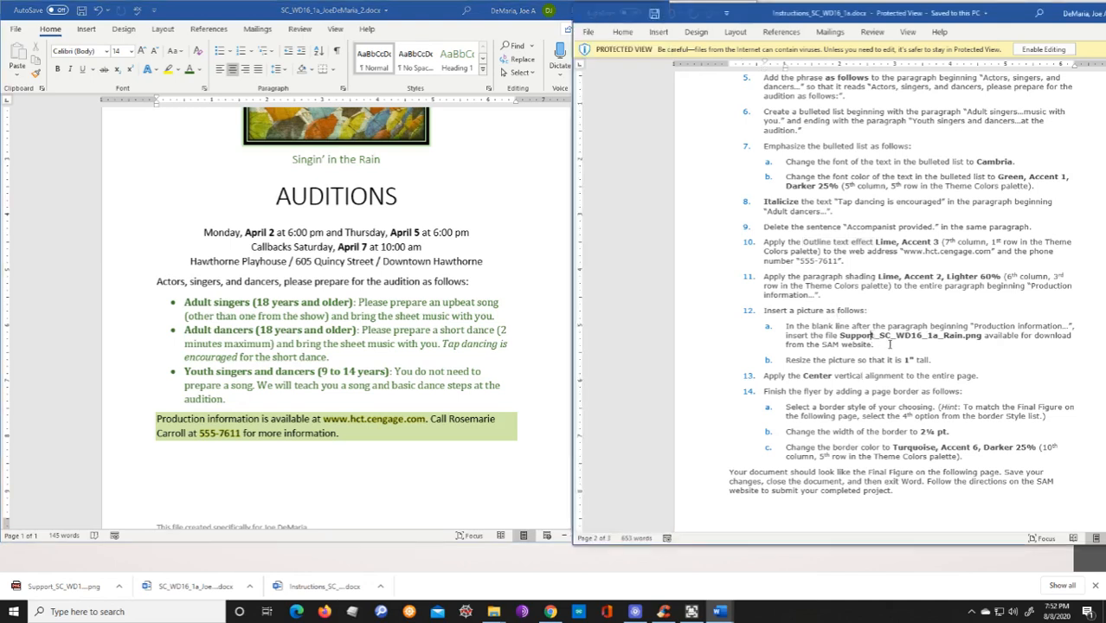
pyautogui.click(86, 32)
pyautogui.click(85, 32)
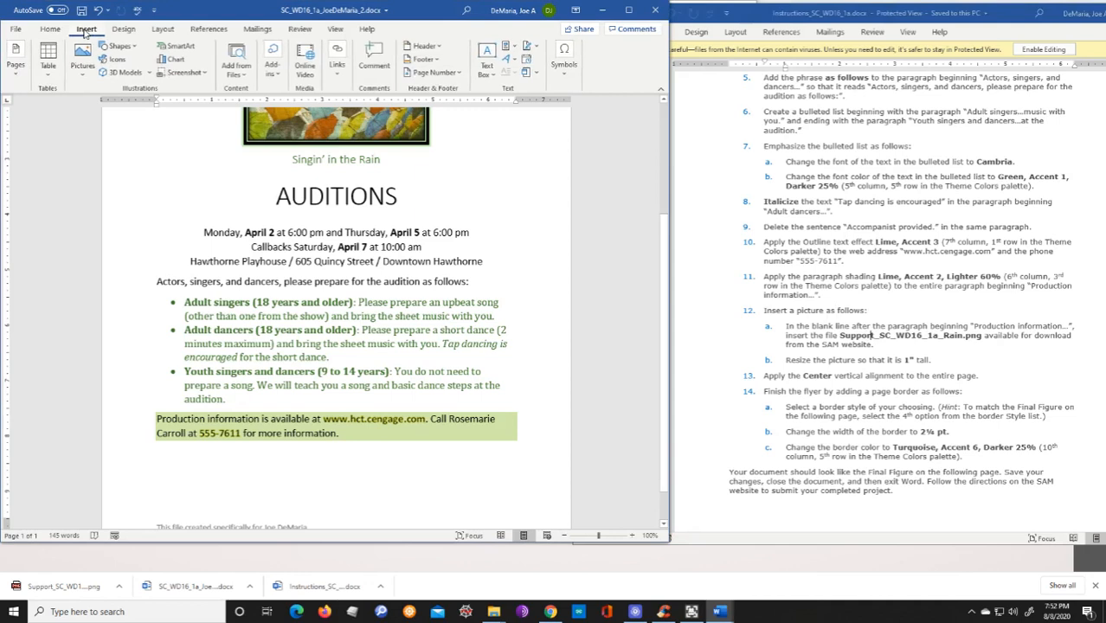
pyautogui.click(83, 75)
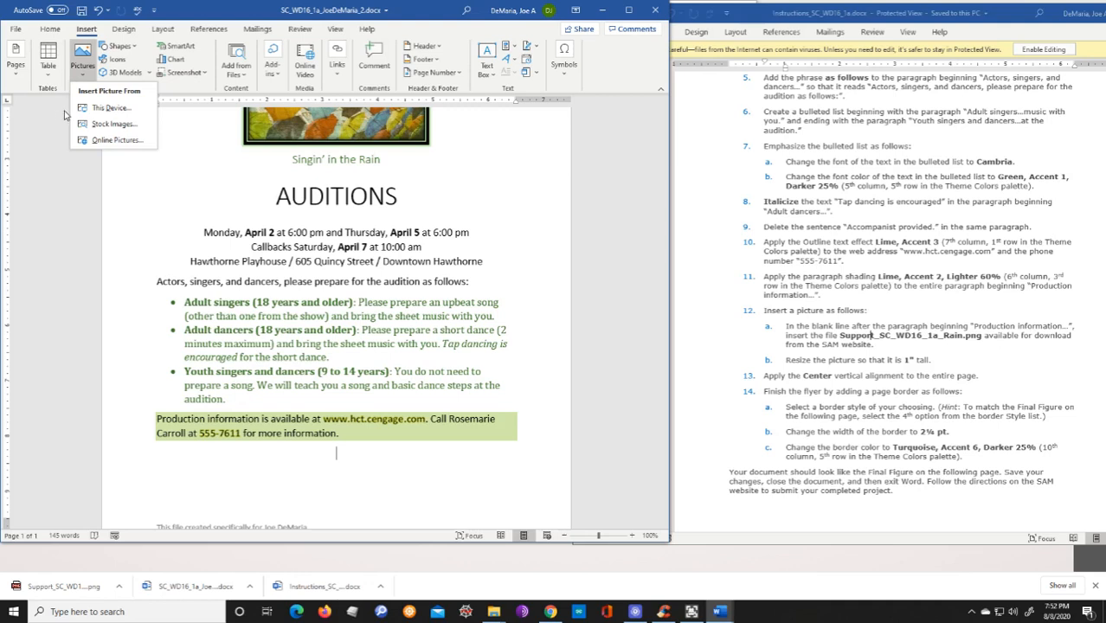
pyautogui.click(122, 111)
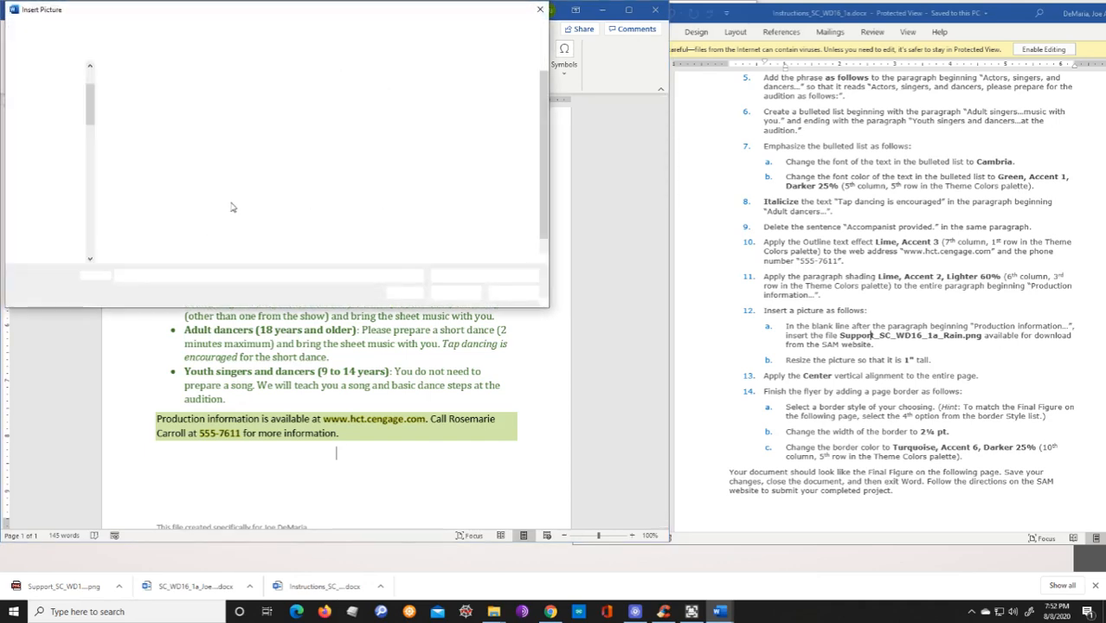
pyautogui.click(54, 113)
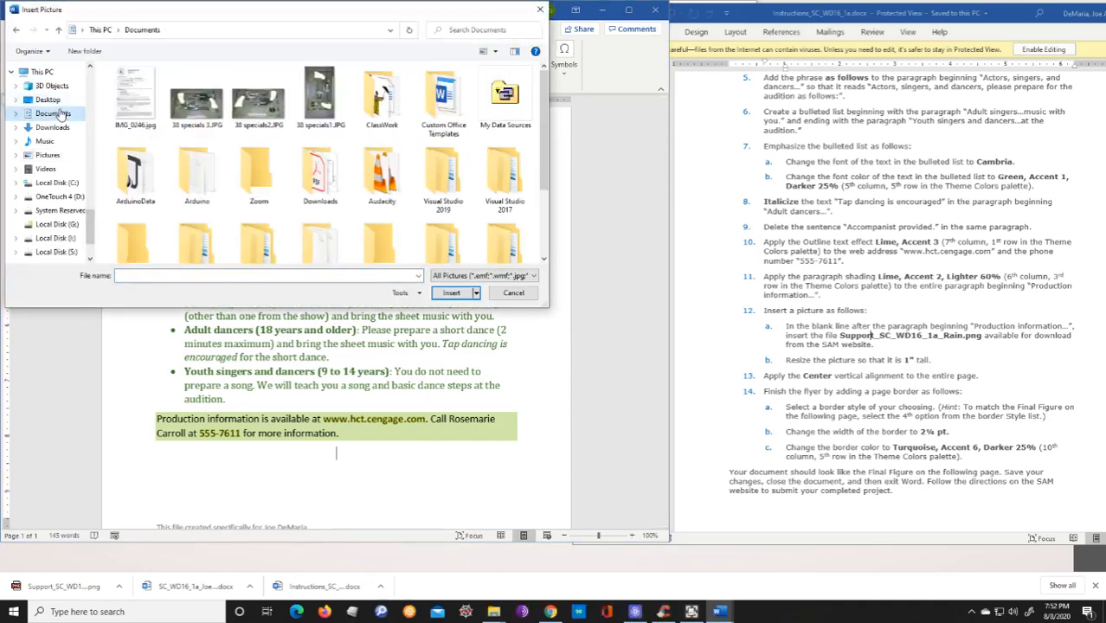
pyautogui.doubleClick(392, 102)
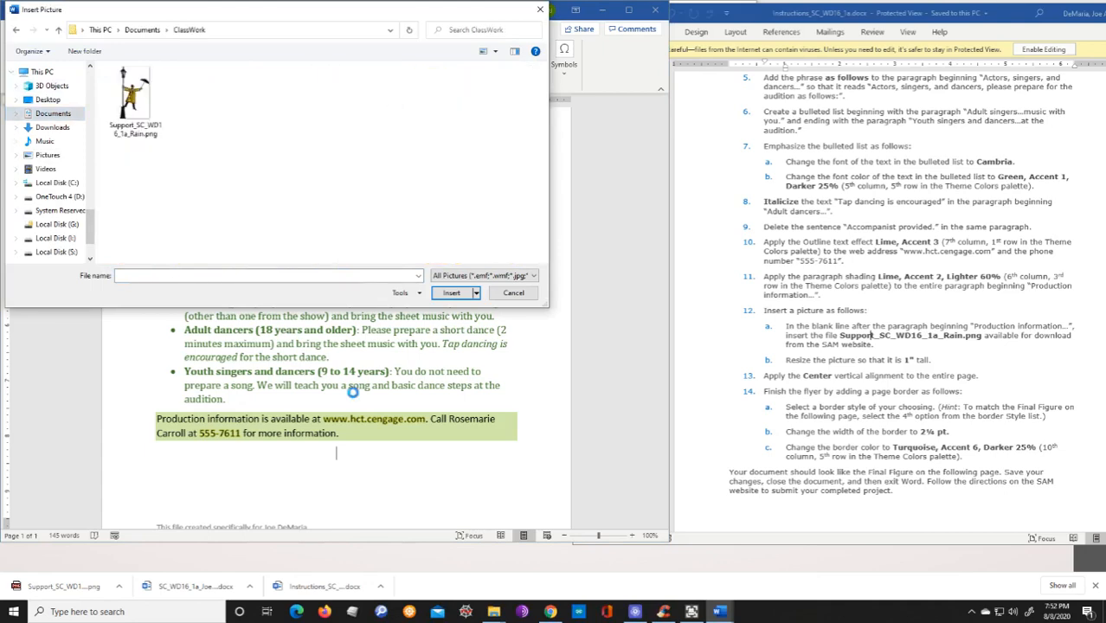
pyautogui.click(134, 99)
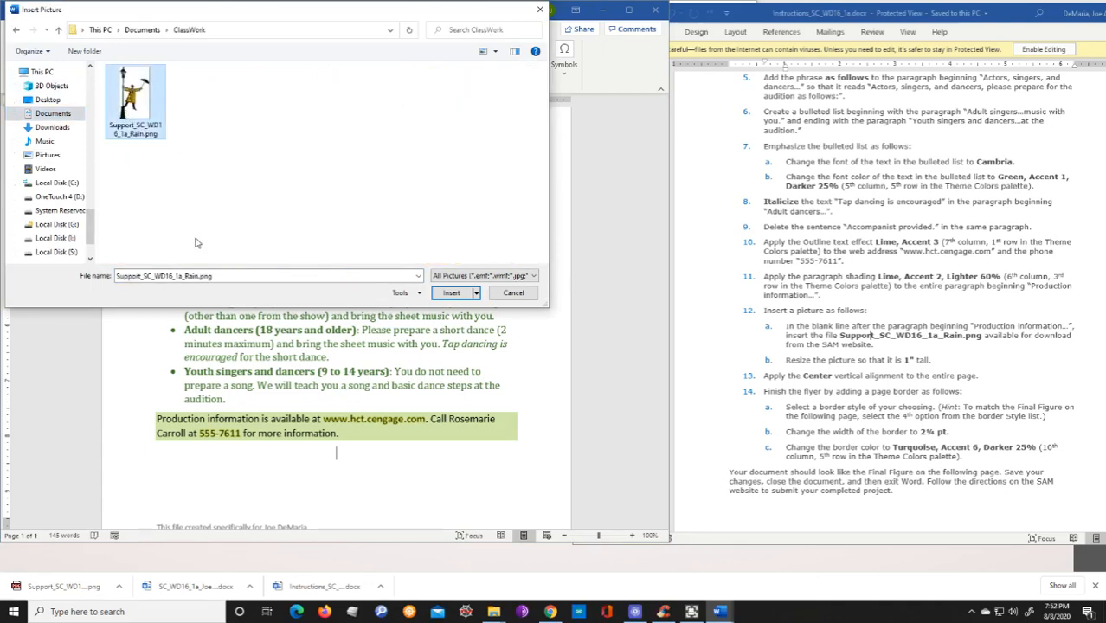
pyautogui.click(451, 294)
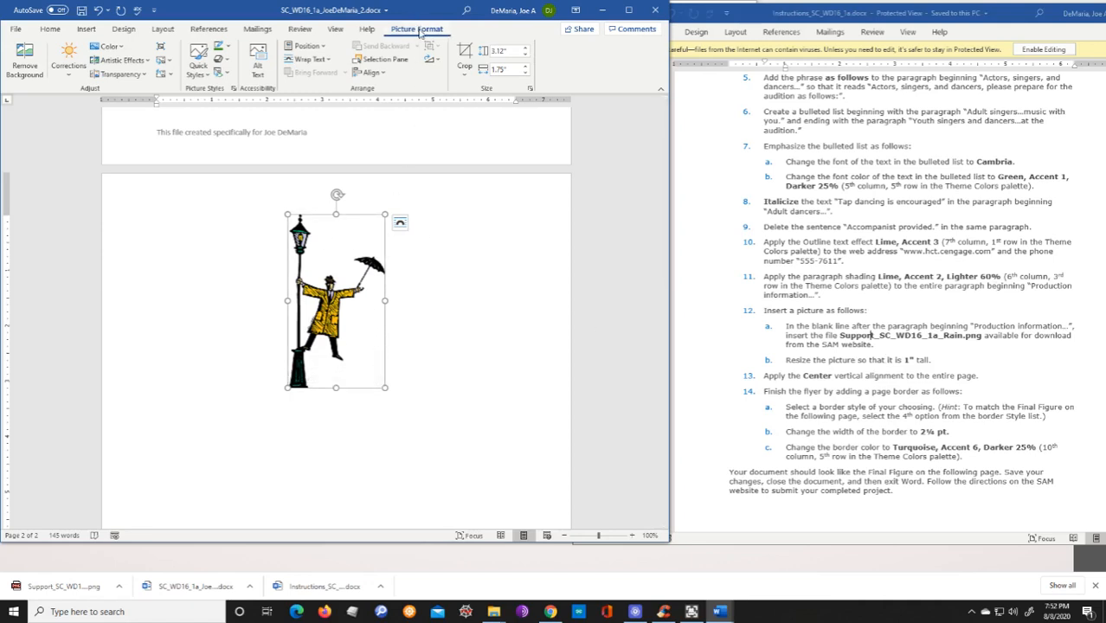
# - Set the height of the inserted rain picture to 1" and deselect it
pyautogui.click(513, 53)
pyautogui.write('1')
pyautogui.press('Return')
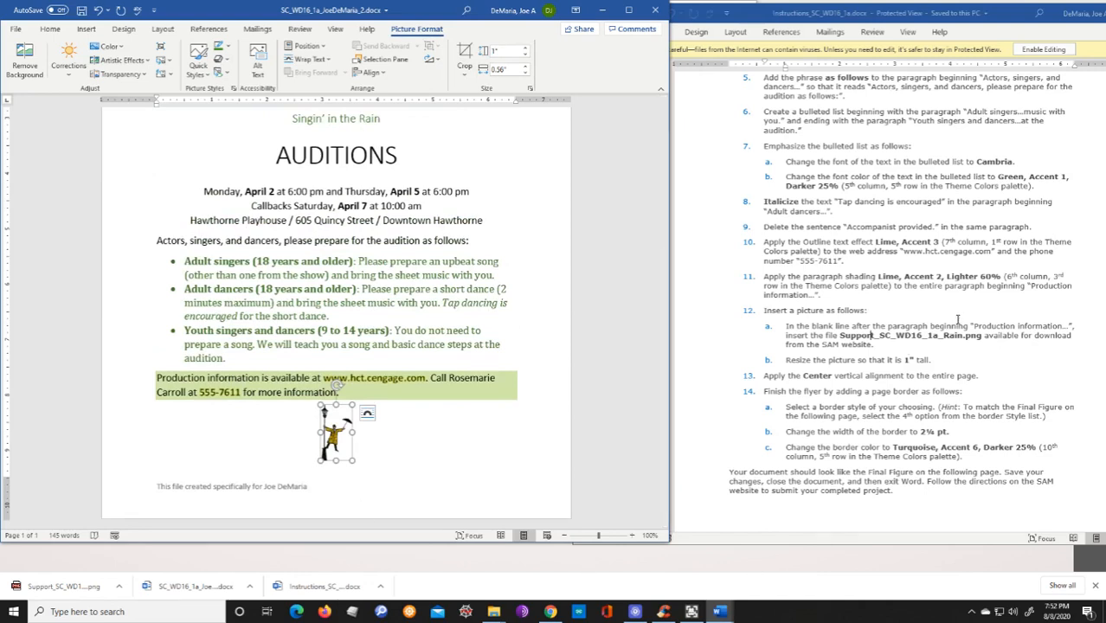
pyautogui.click(517, 441)
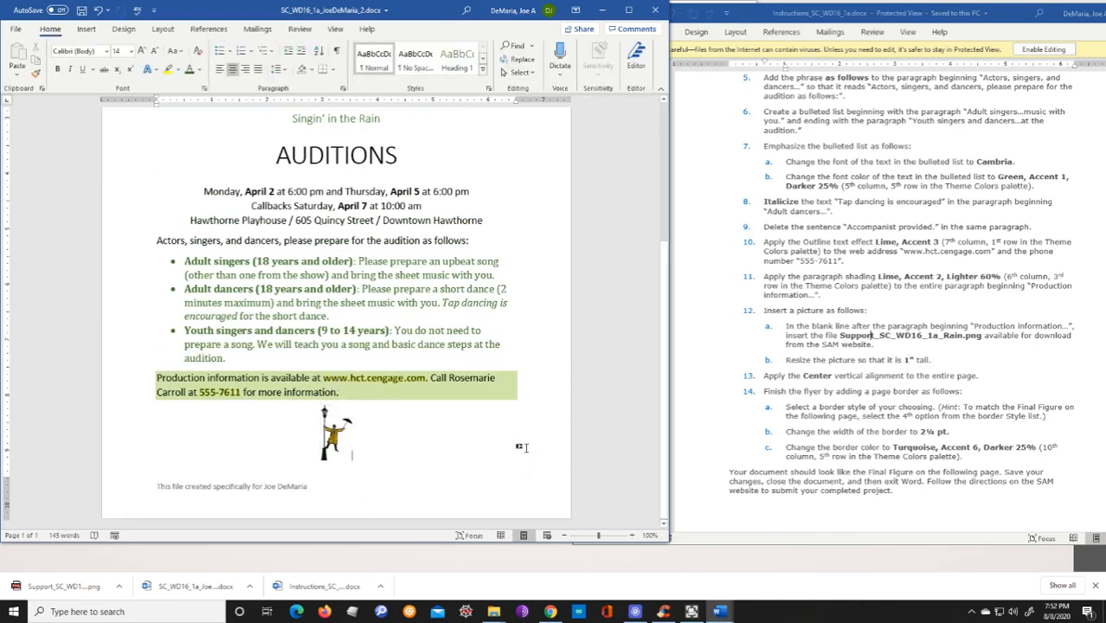
# - Apply the Center vertical alignment to the whole document in the page setup, as instruction step 13 asks
pyautogui.click(765, 378)
pyautogui.moveTo(765, 377); pyautogui.dragTo(977, 381)
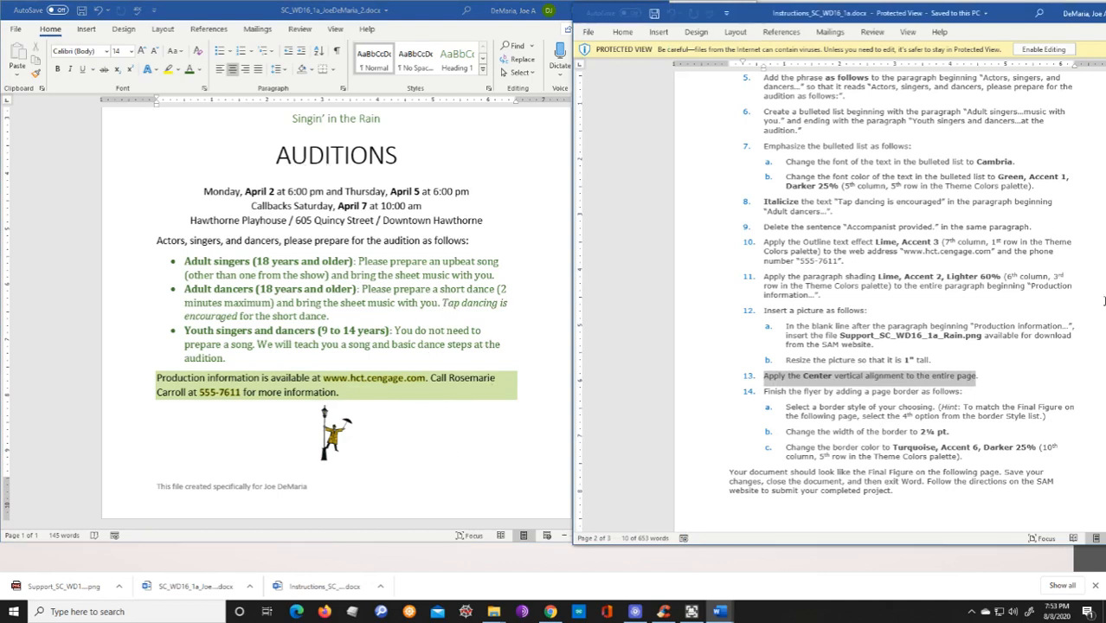
pyautogui.click(163, 28)
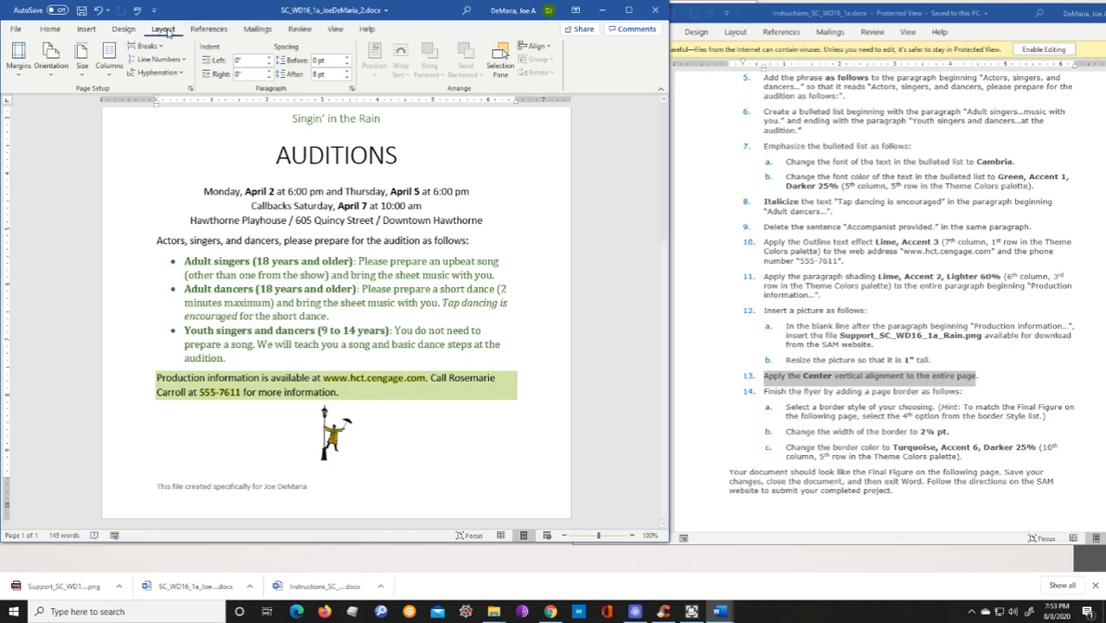
pyautogui.click(191, 88)
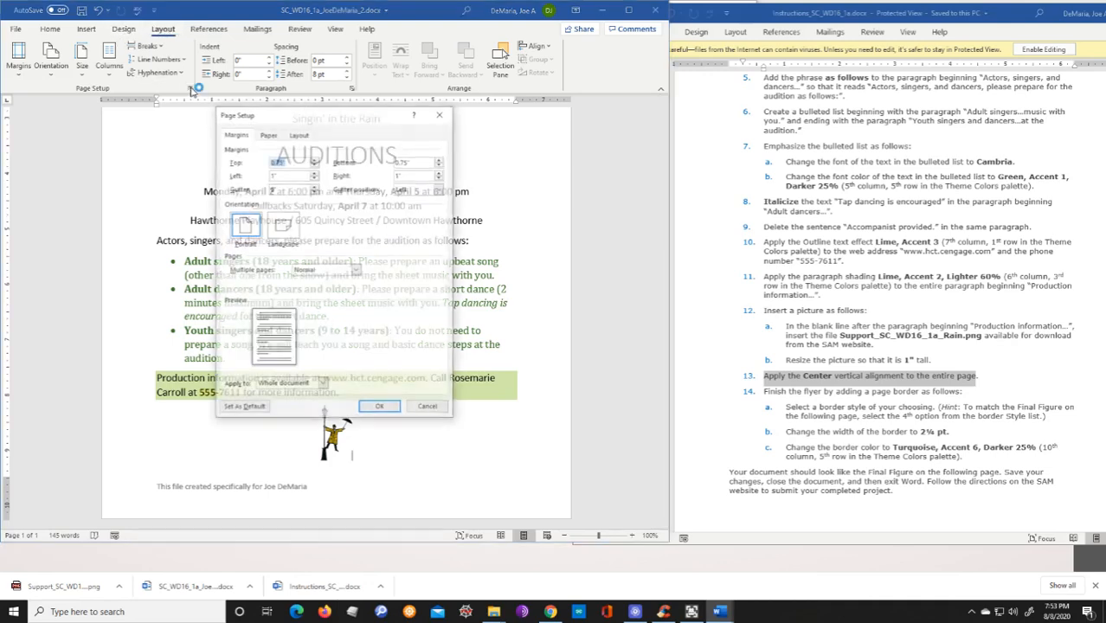
pyautogui.click(299, 134)
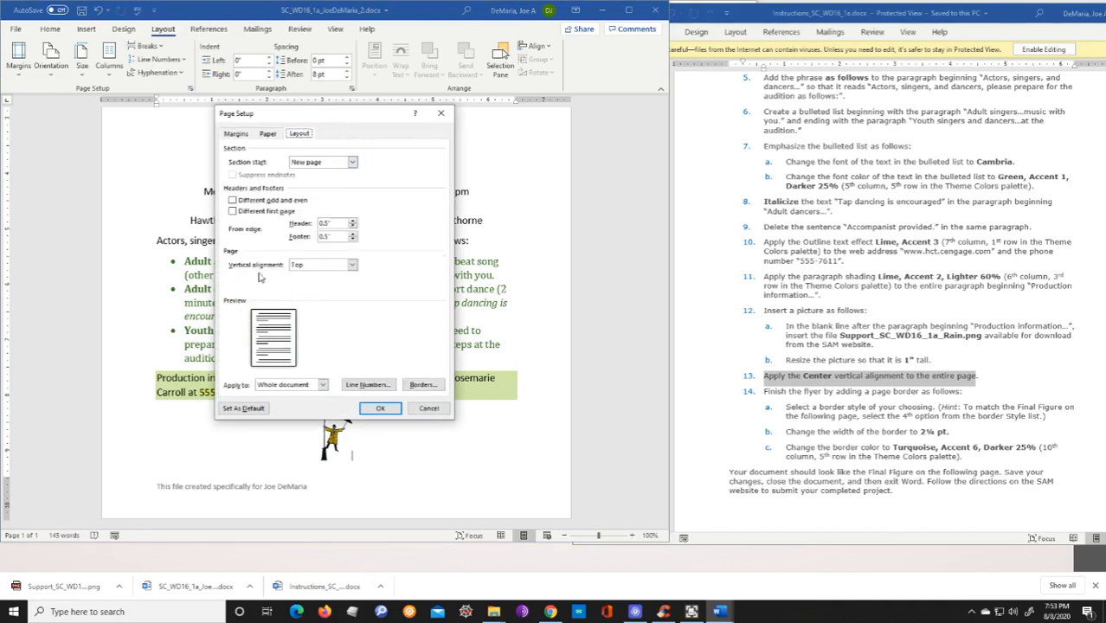
pyautogui.click(352, 264)
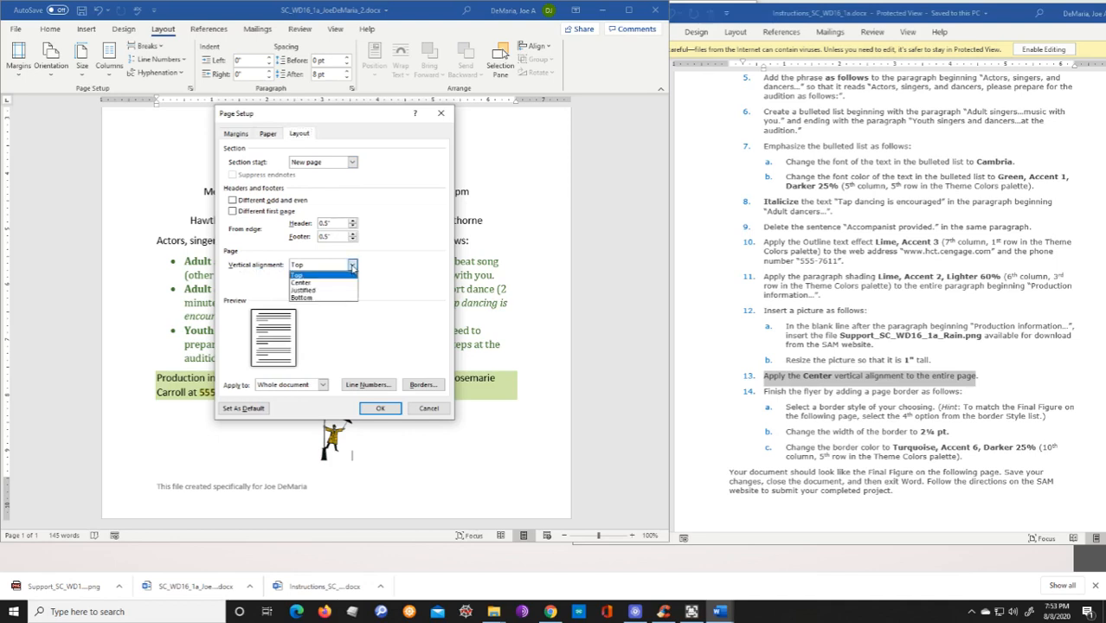
pyautogui.click(336, 284)
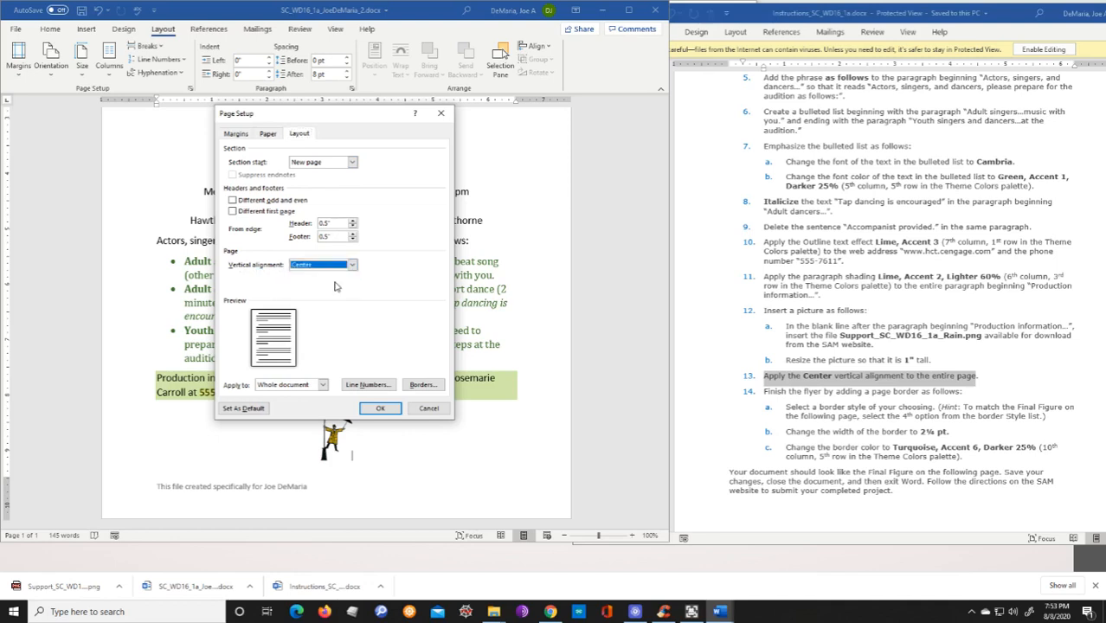
pyautogui.click(387, 410)
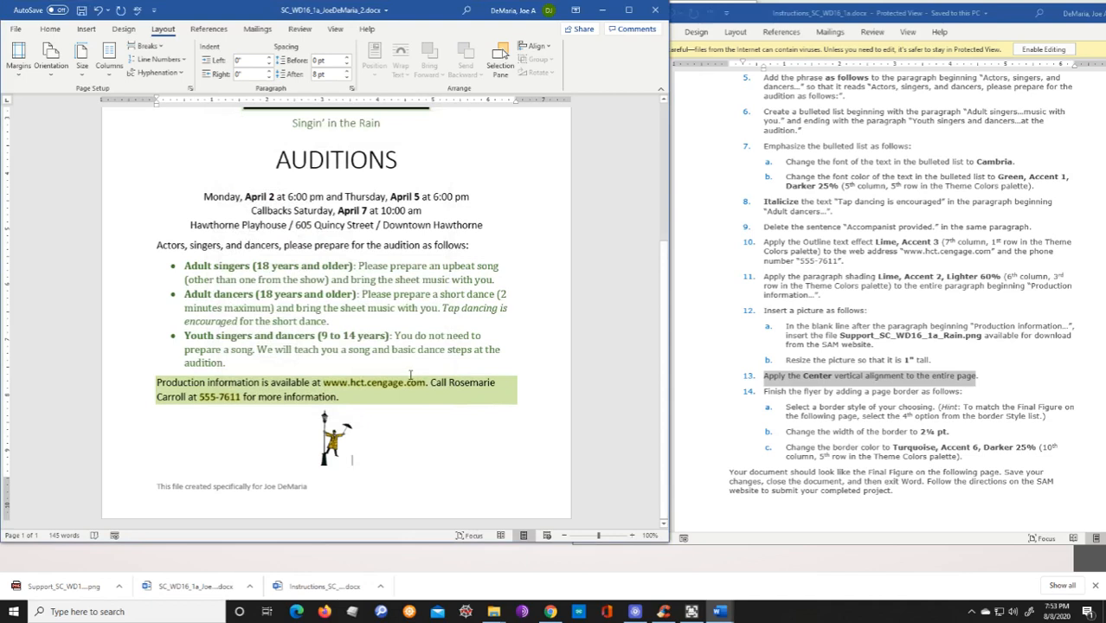
# - Add a Box page border to the whole document, 2¼ pt wide, in Turquoise, Accent 6, Darker 25%, per instruction step 14
pyautogui.click(866, 409)
pyautogui.click(865, 408)
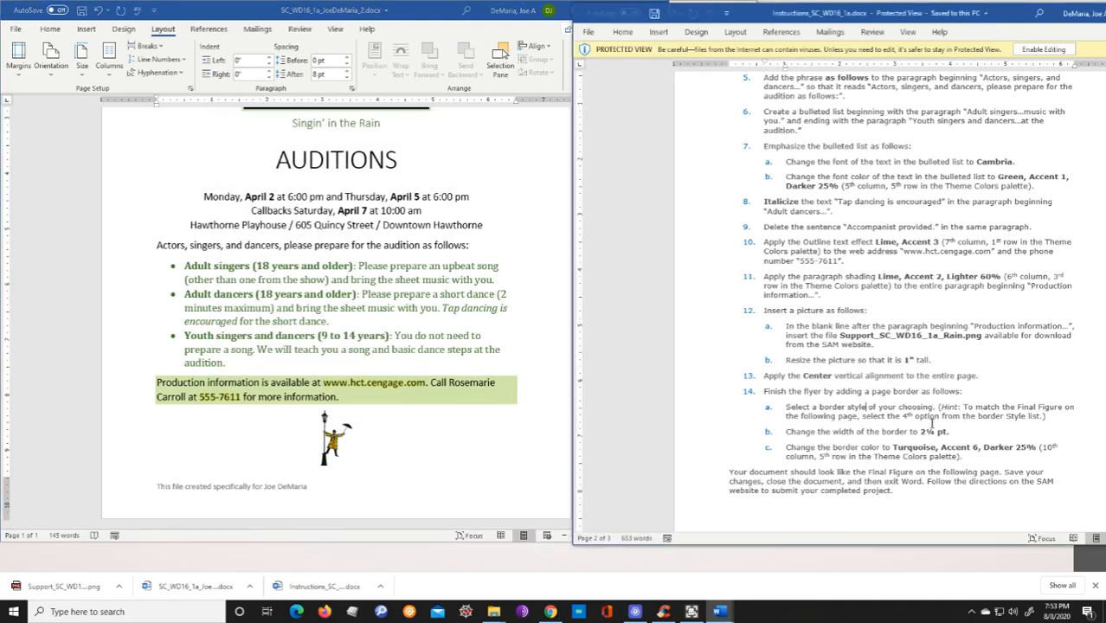
pyautogui.scroll(-1, 864, 420)
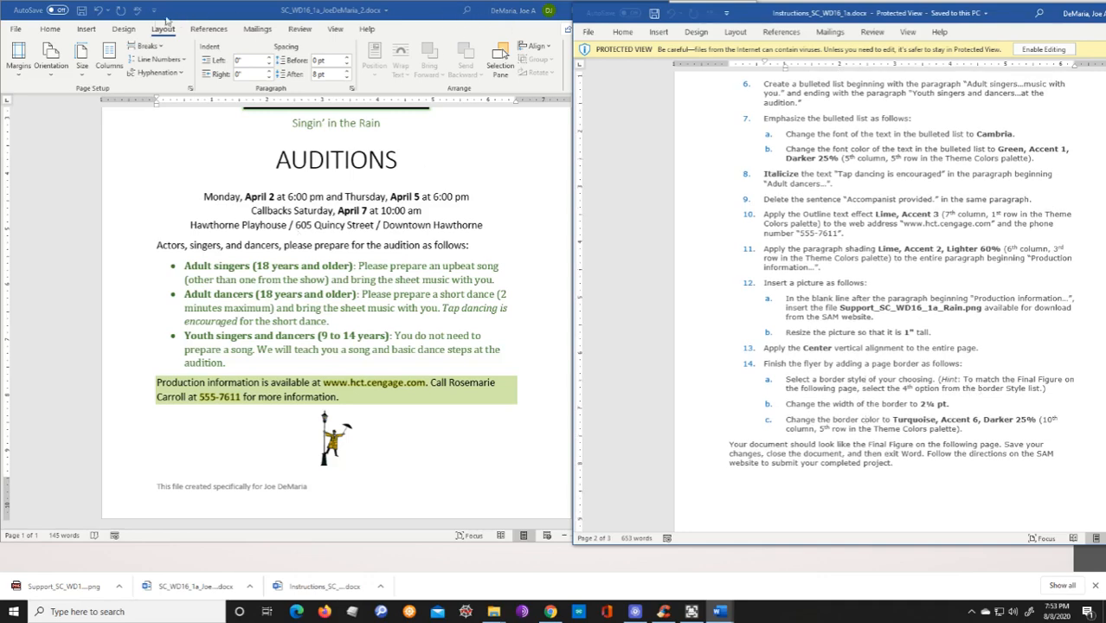
pyautogui.click(130, 35)
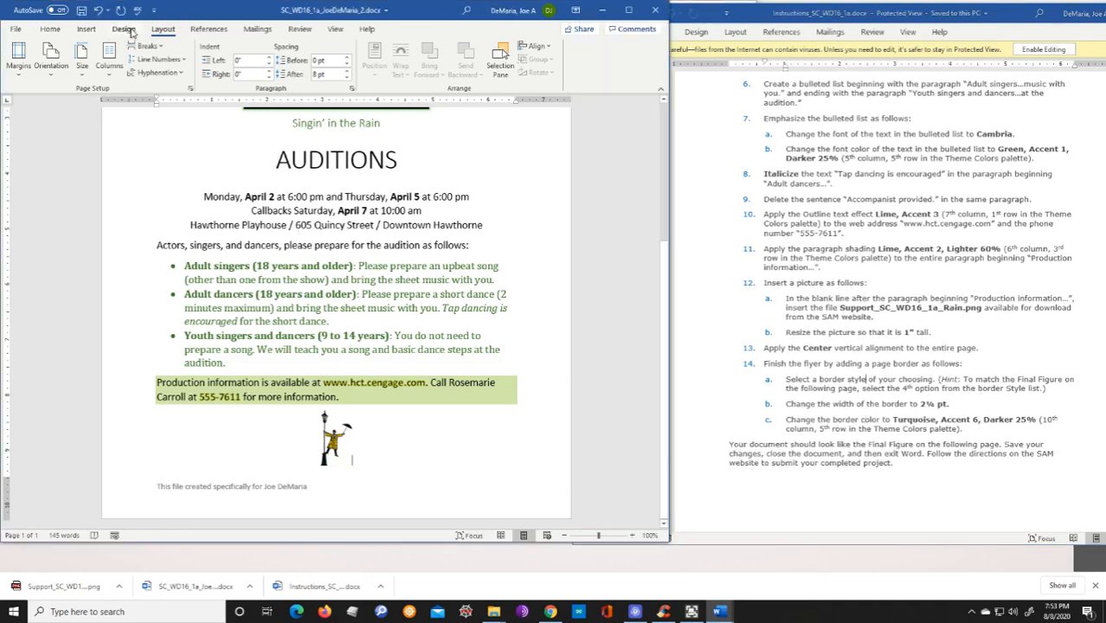
pyautogui.click(124, 28)
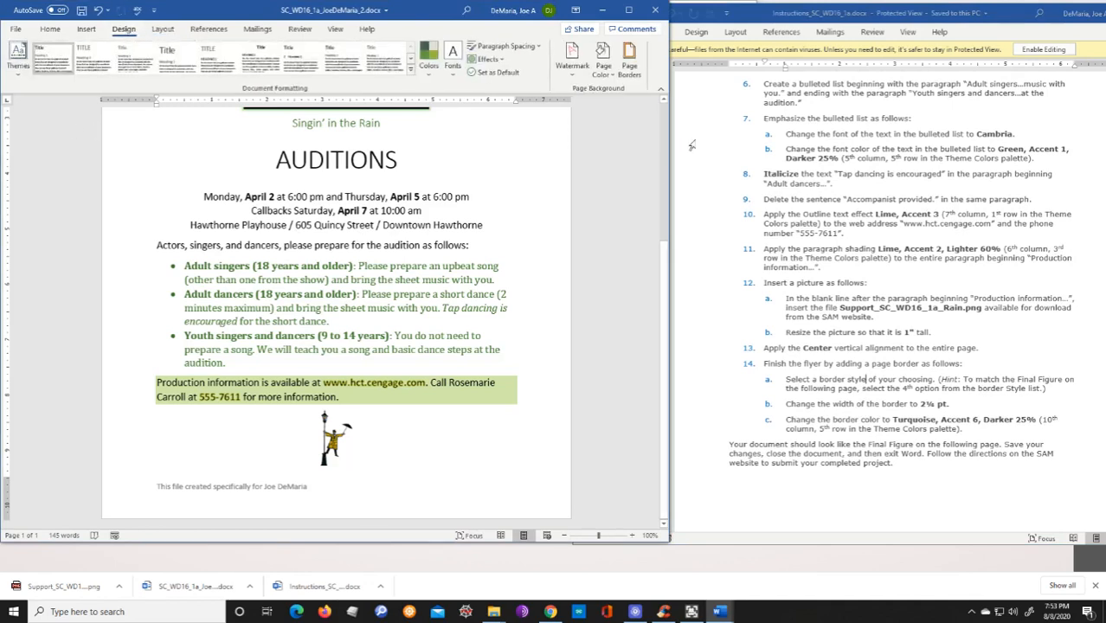
pyautogui.click(629, 72)
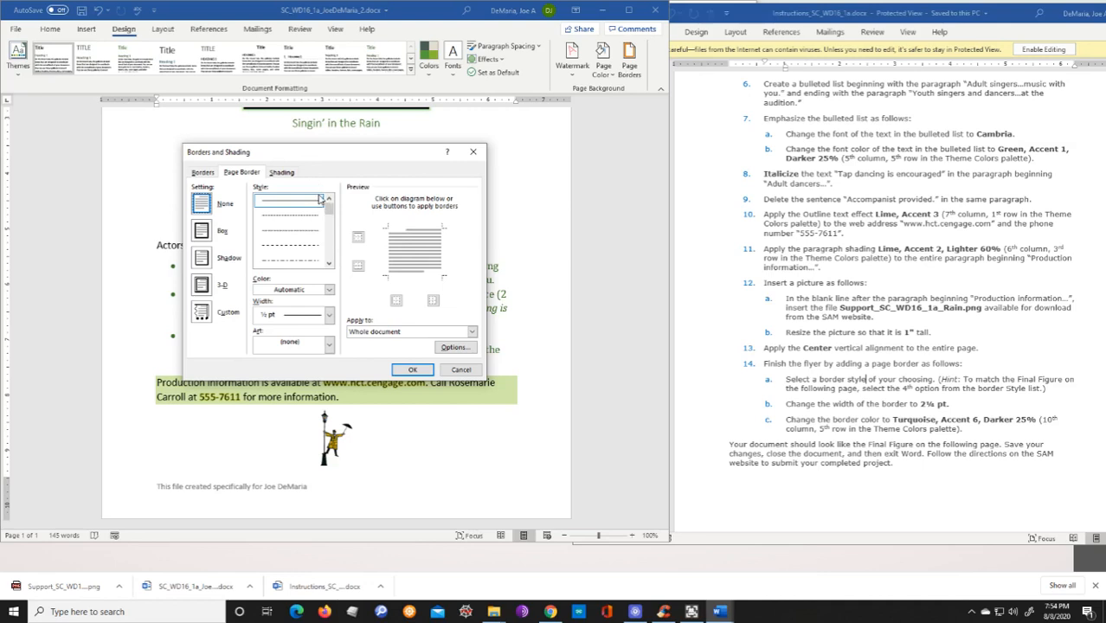
pyautogui.click(330, 315)
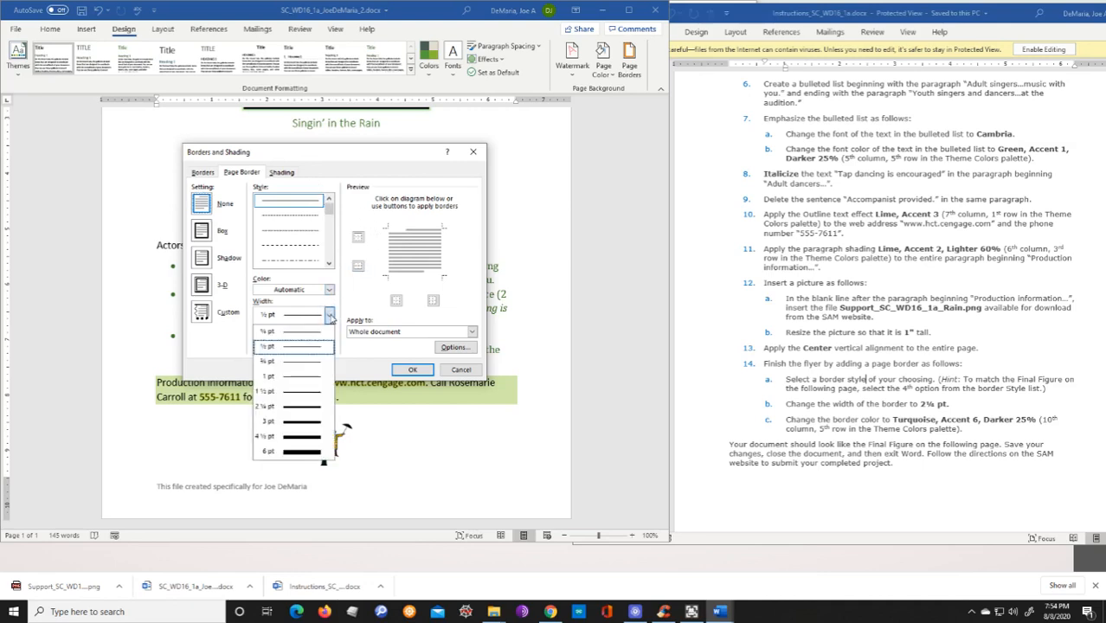
pyautogui.click(301, 407)
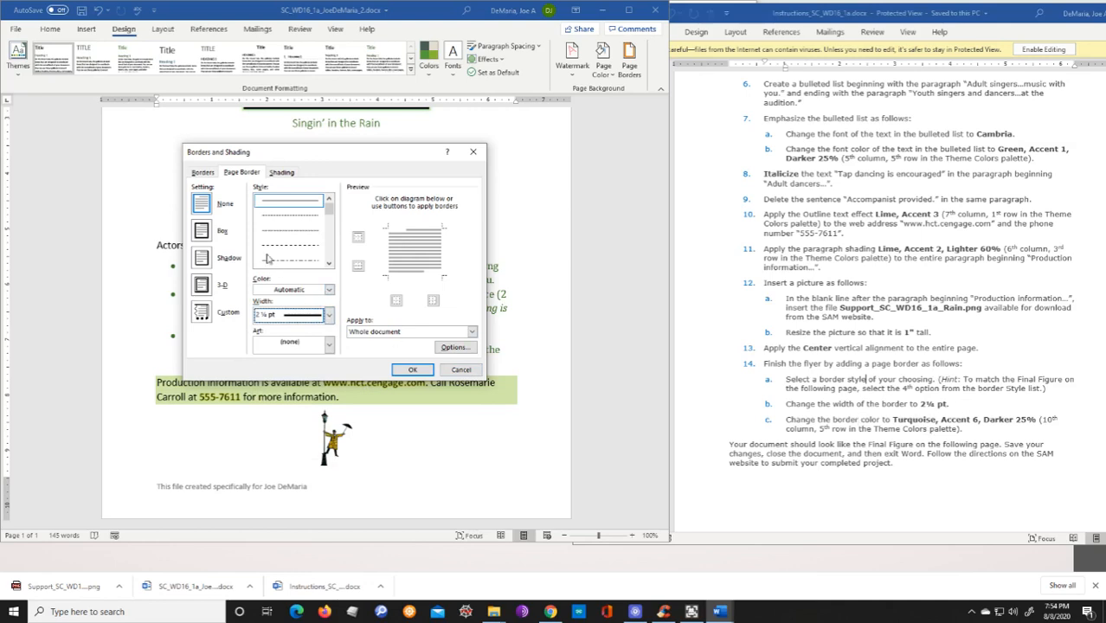
pyautogui.click(201, 231)
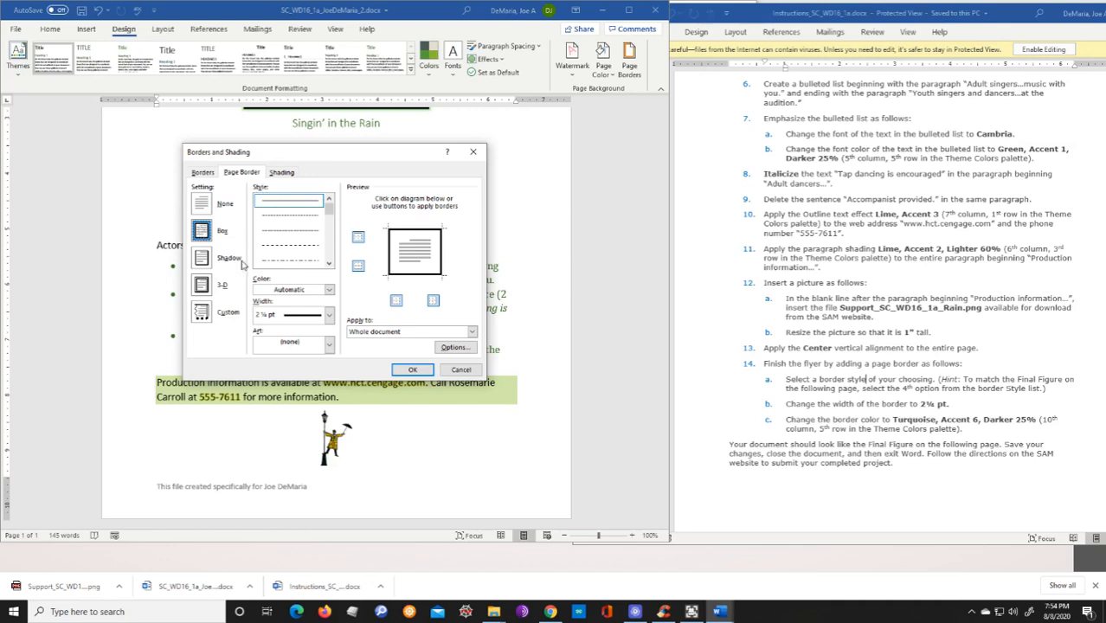
pyautogui.click(329, 291)
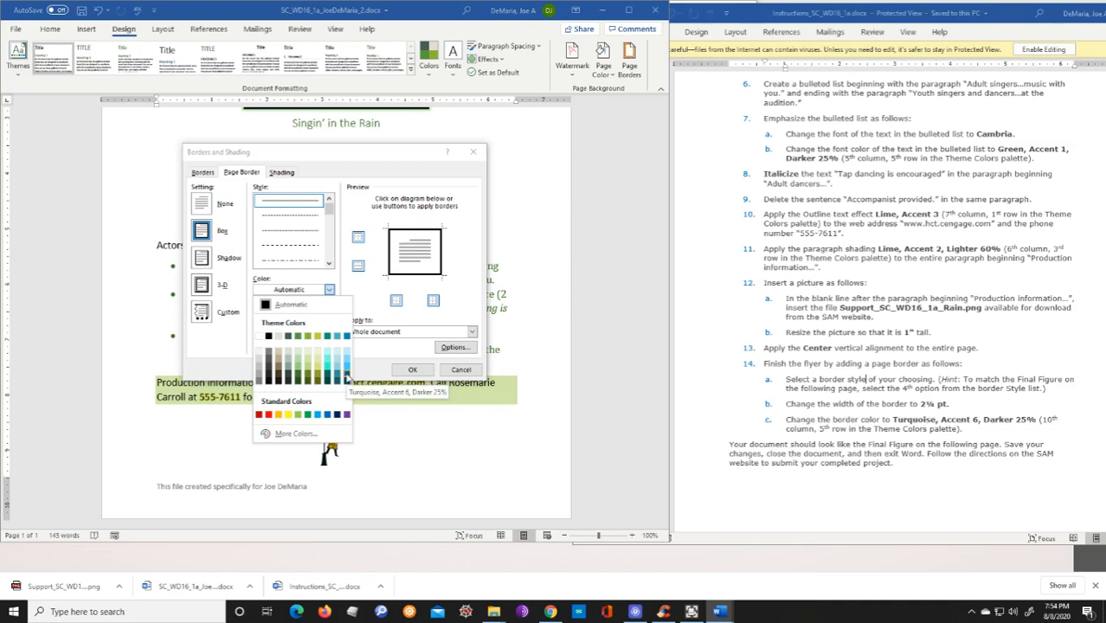
pyautogui.click(346, 374)
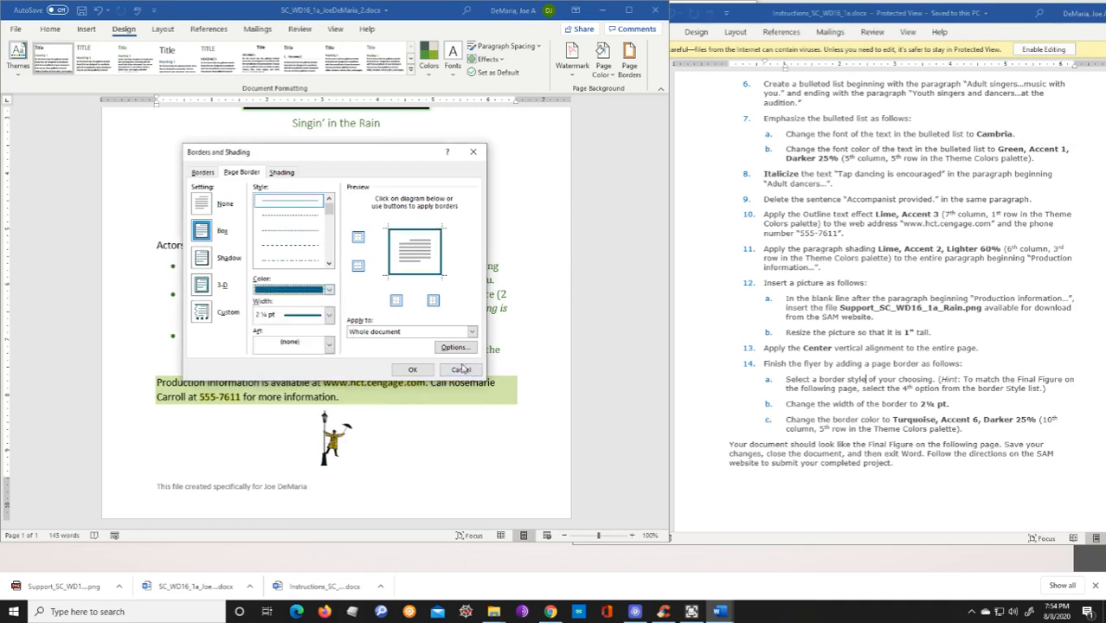
pyautogui.click(412, 370)
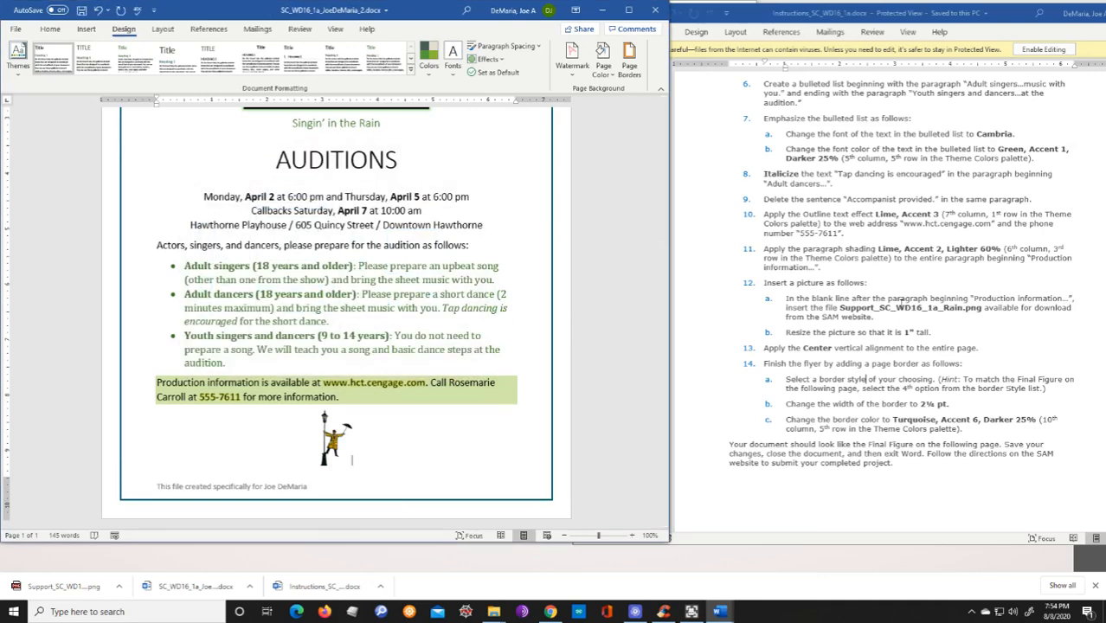
# - Check the Final Figure in the instructions and change the page border to the fourth style, dashed, at 2¼ pt width
pyautogui.scroll(-10, 865, 216)
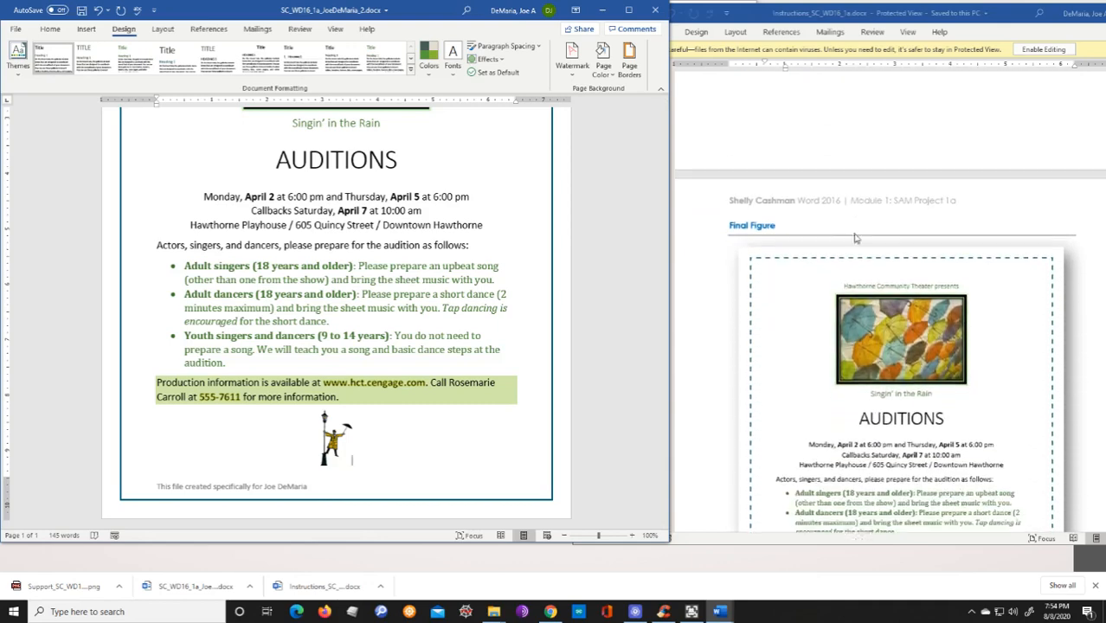
pyautogui.scroll(-3, 855, 238)
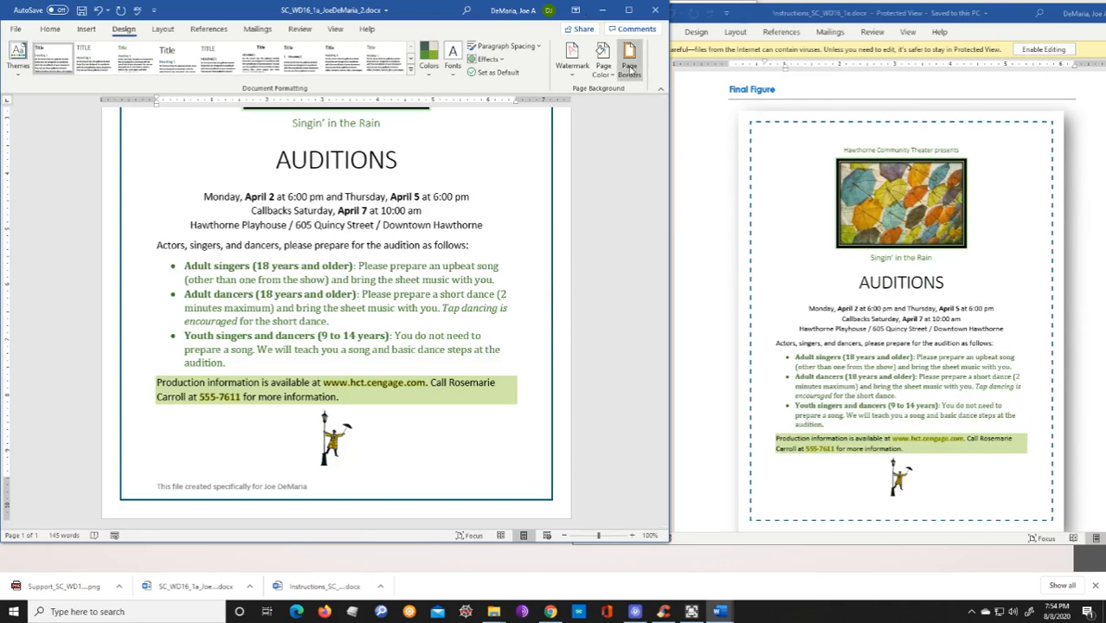
pyautogui.click(629, 65)
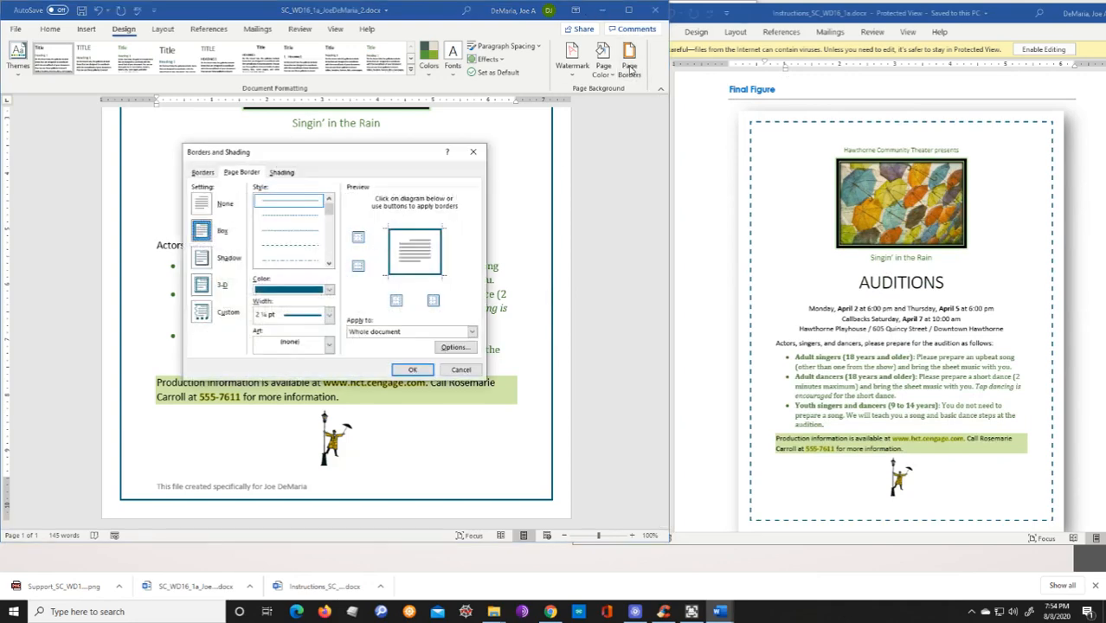
pyautogui.click(287, 247)
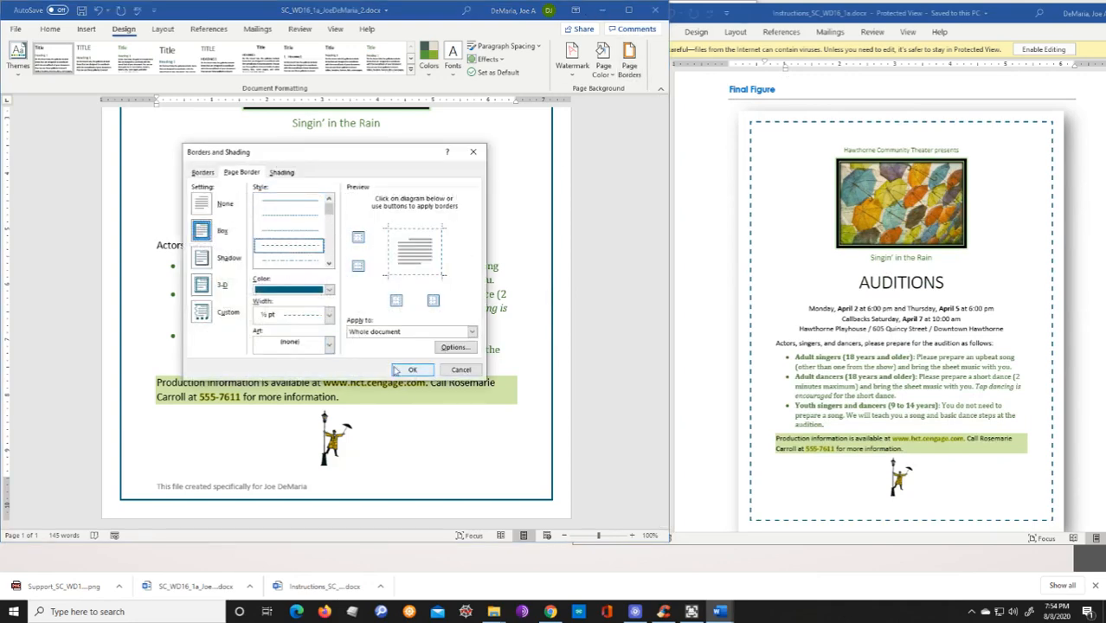
pyautogui.click(329, 316)
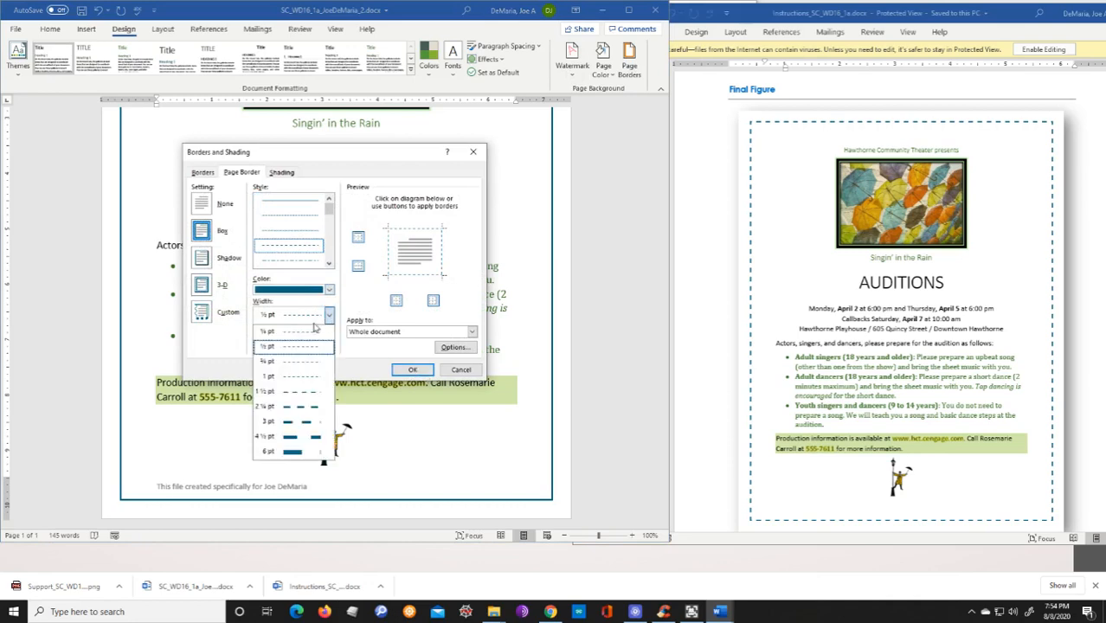
pyautogui.click(319, 407)
pyautogui.click(412, 369)
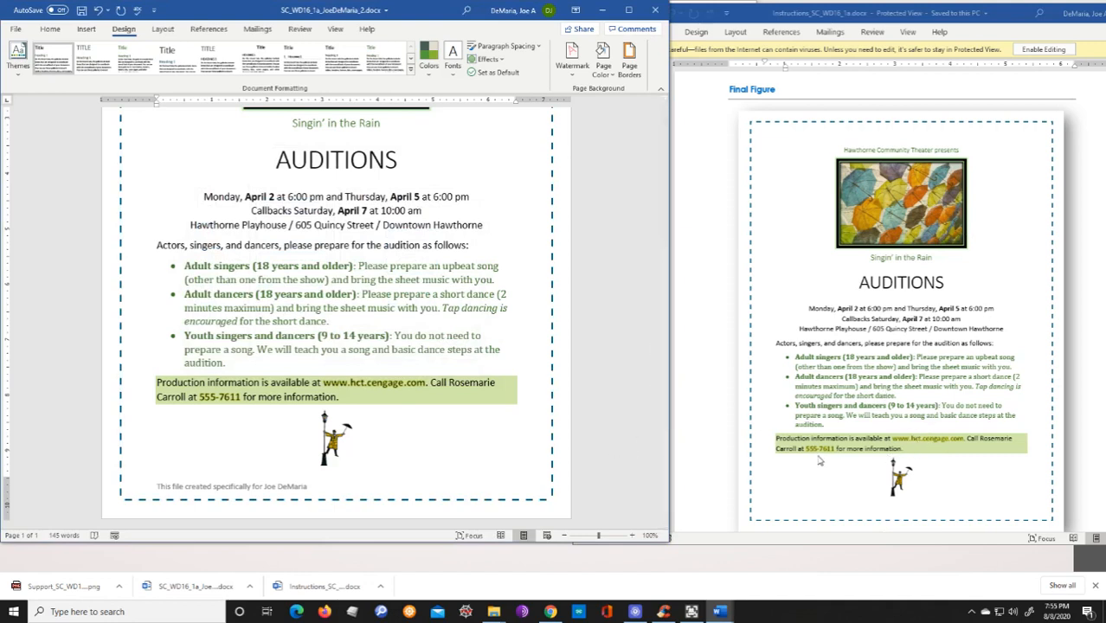
# - Look over the upper part of the flyer and save the finished document under its existing name
pyautogui.scroll(4, 475, 284)
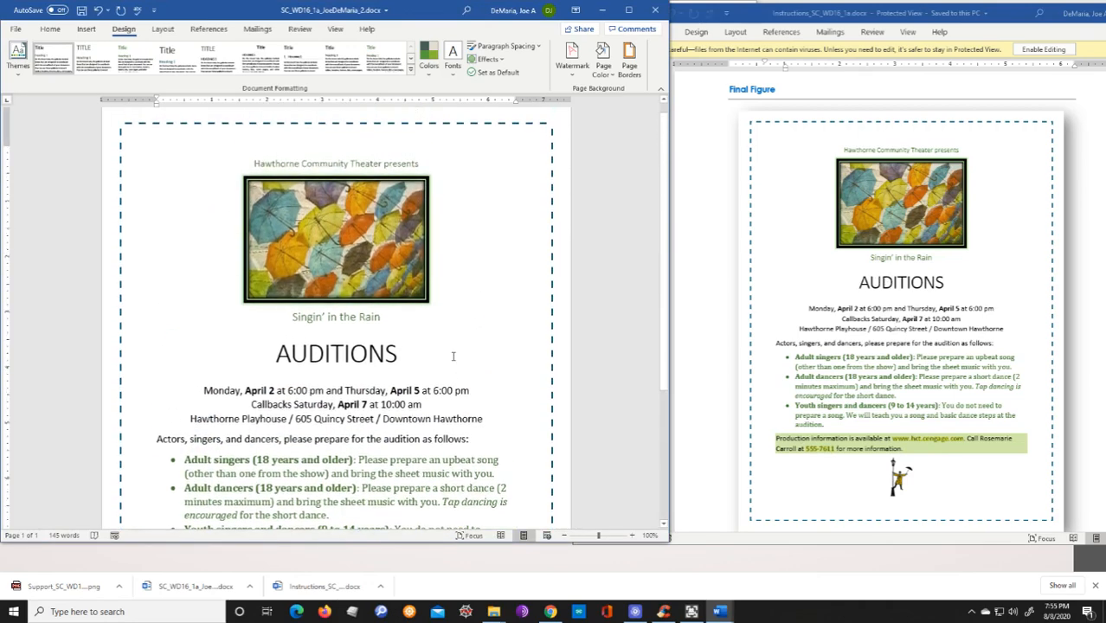
pyautogui.click(18, 31)
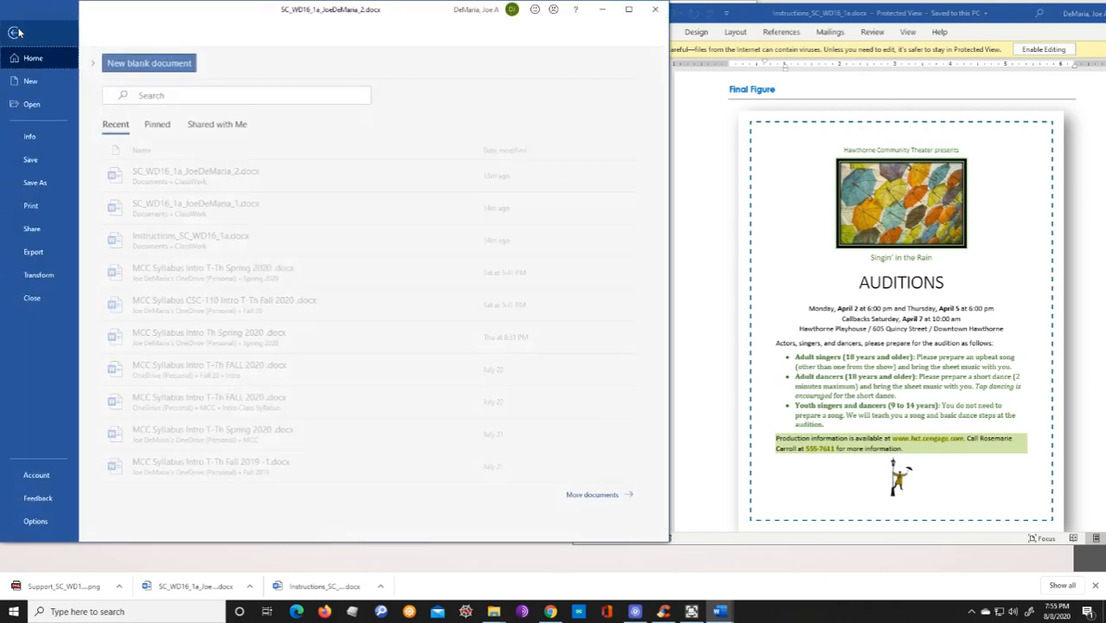
pyautogui.click(42, 160)
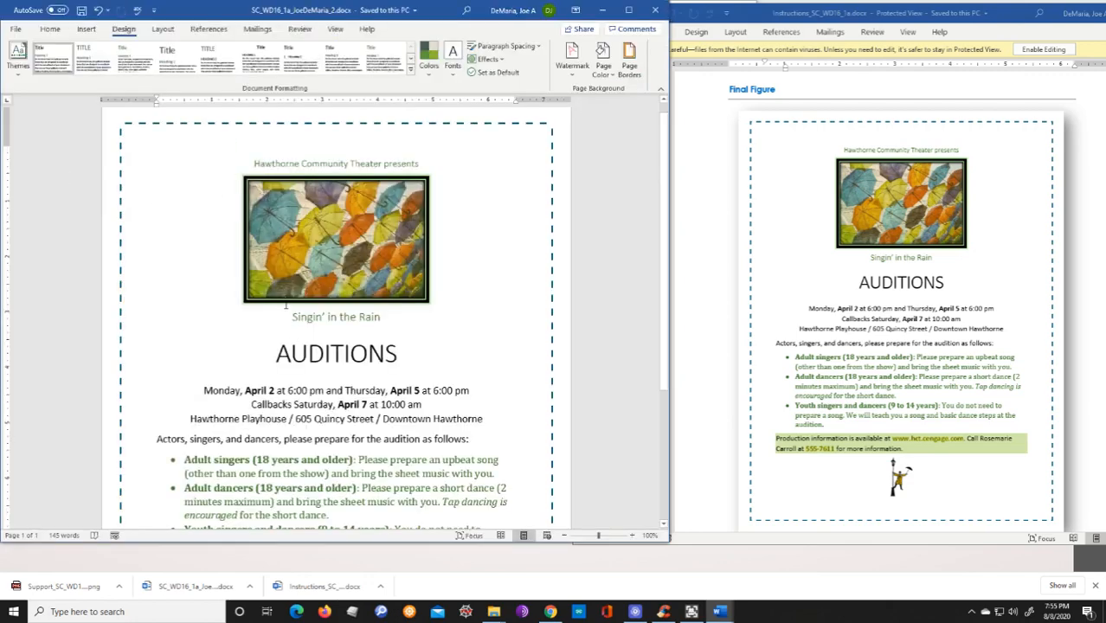
# - Switch to Chrome, show the downloaded instructions file in the ClassWork folder to check the saved flyer, and return to the MindTap page
pyautogui.click(380, 586)
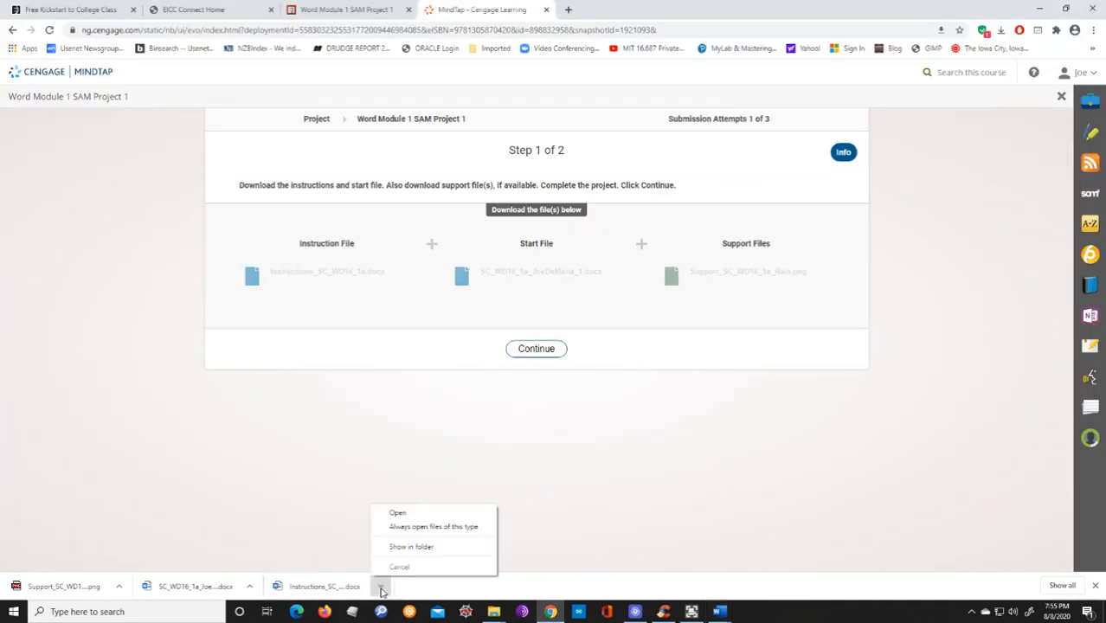
pyautogui.click(414, 547)
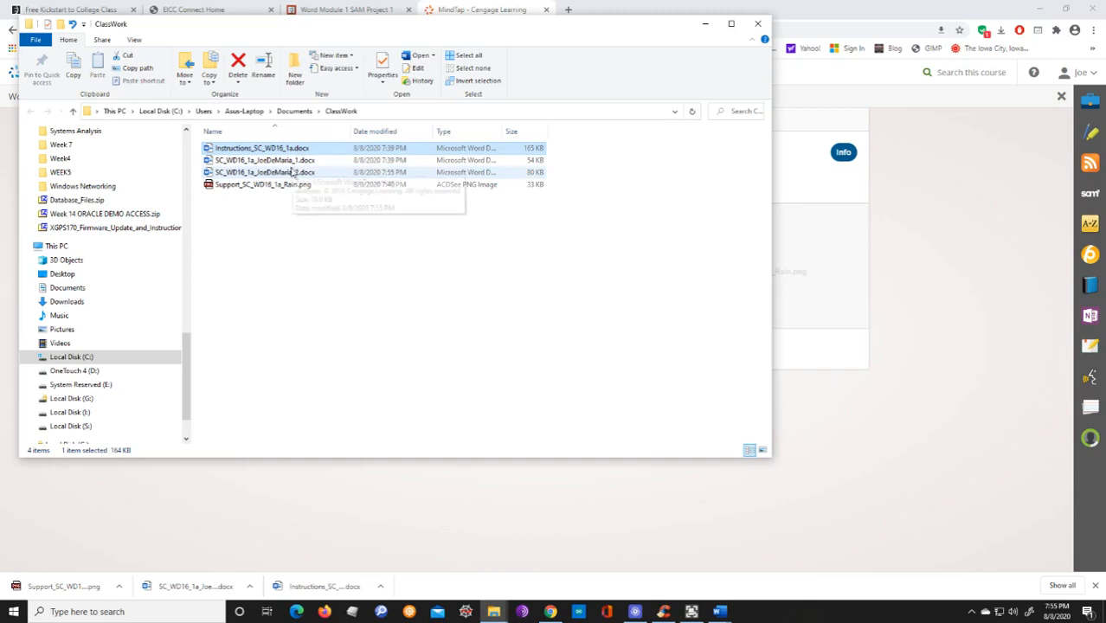
pyautogui.click(948, 231)
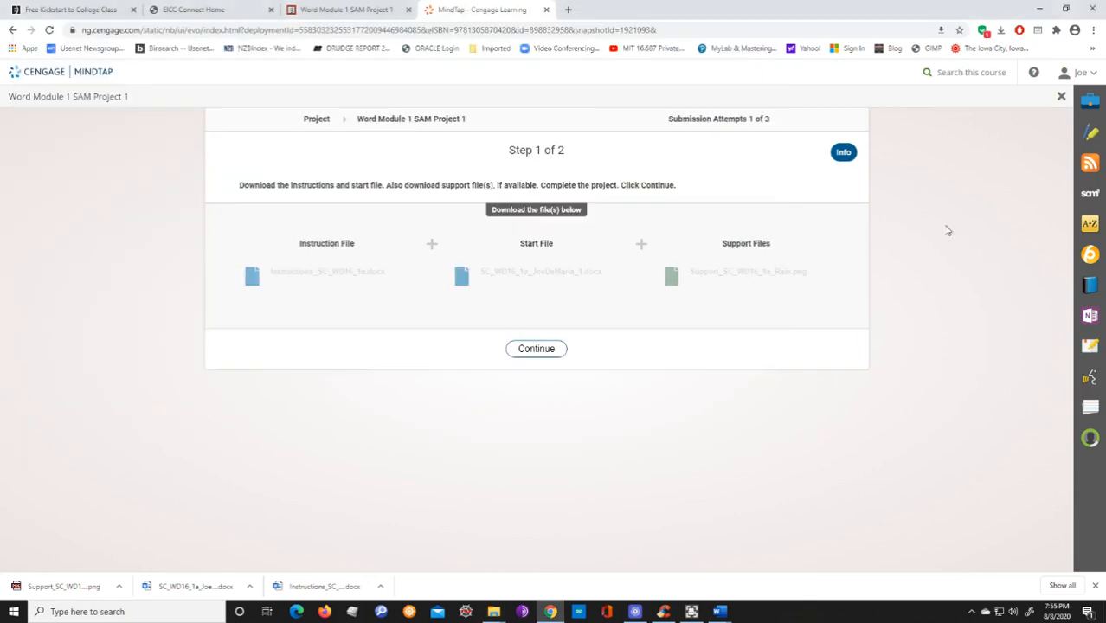
# - Continue to Step 2 of the SAM project, upload the completed flyer ending in _2 from the ClassWork folder, and submit it for grading
pyautogui.click(536, 349)
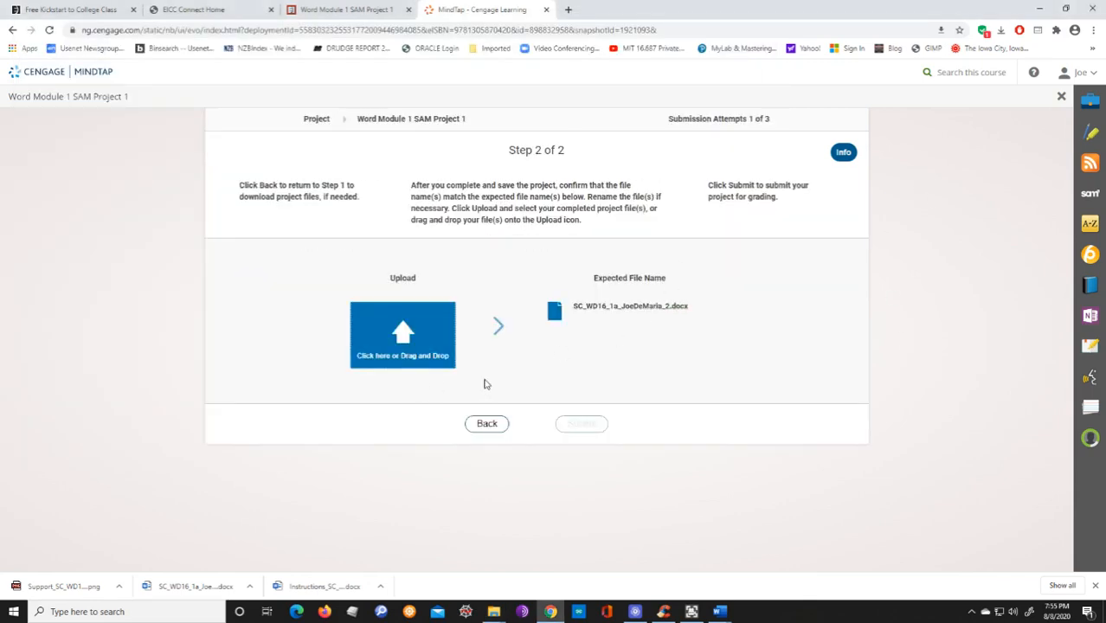
pyautogui.moveTo(494, 615)
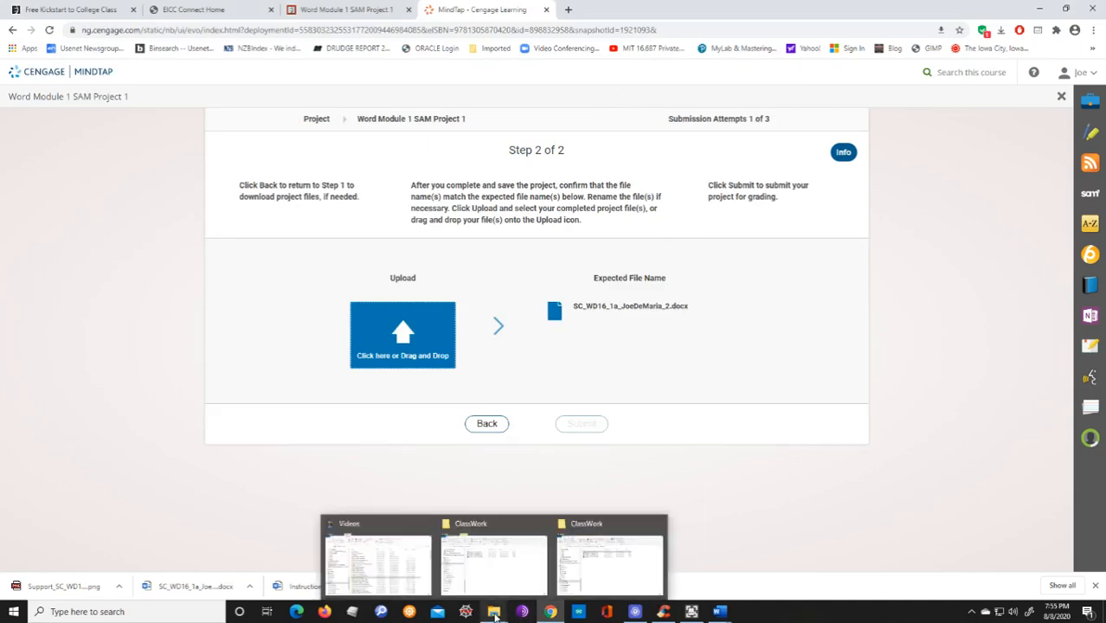
pyautogui.click(606, 554)
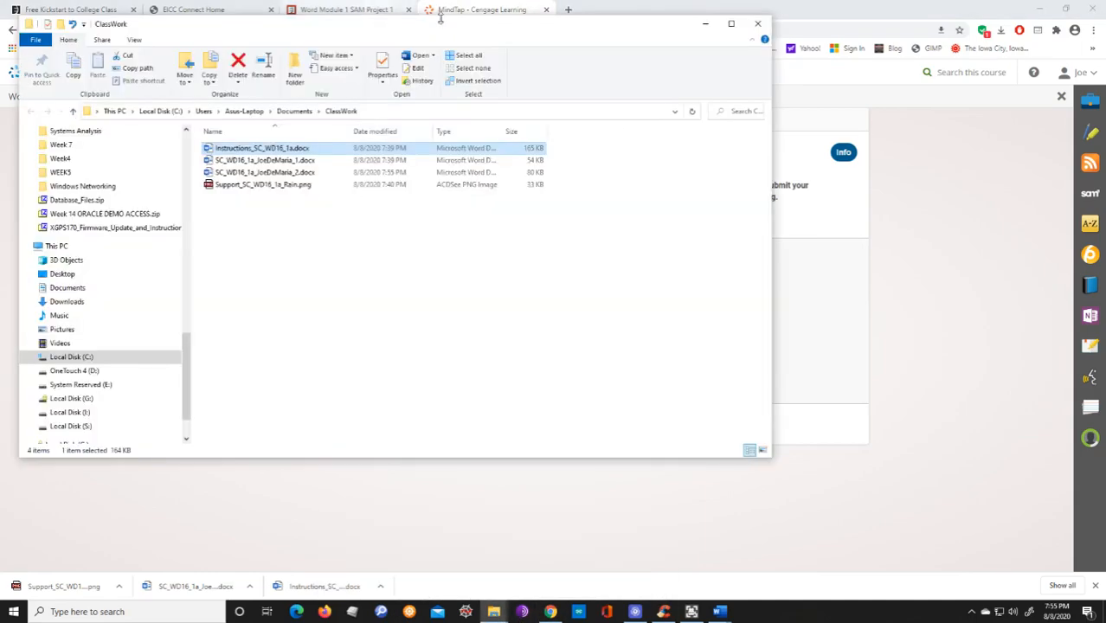
pyautogui.moveTo(440, 15); pyautogui.dragTo(1066, 101)
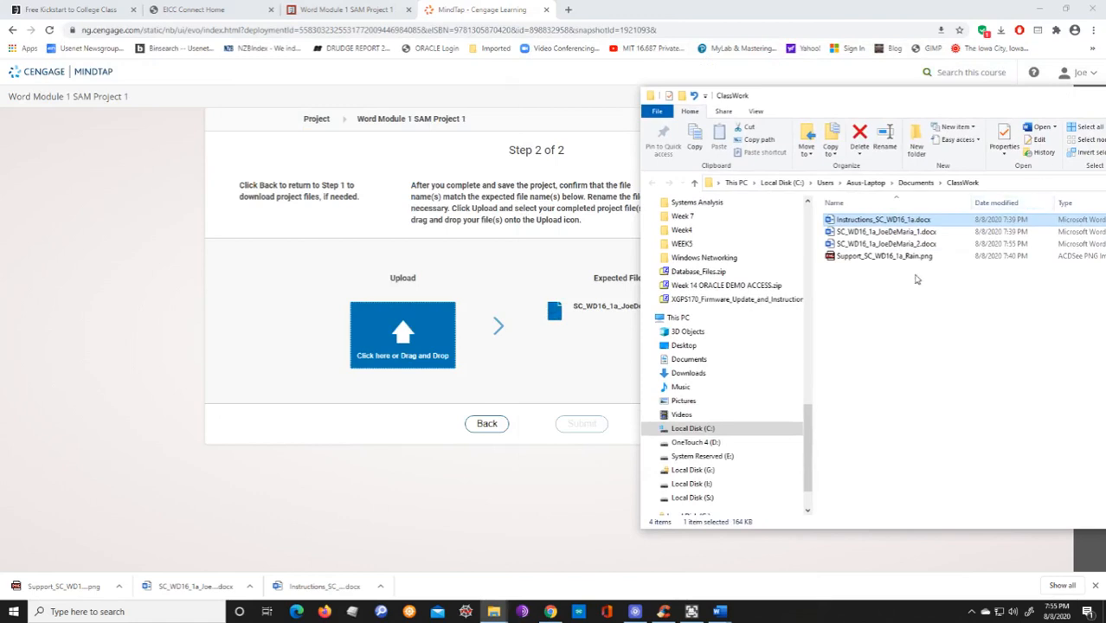
pyautogui.moveTo(881, 249); pyautogui.dragTo(409, 355)
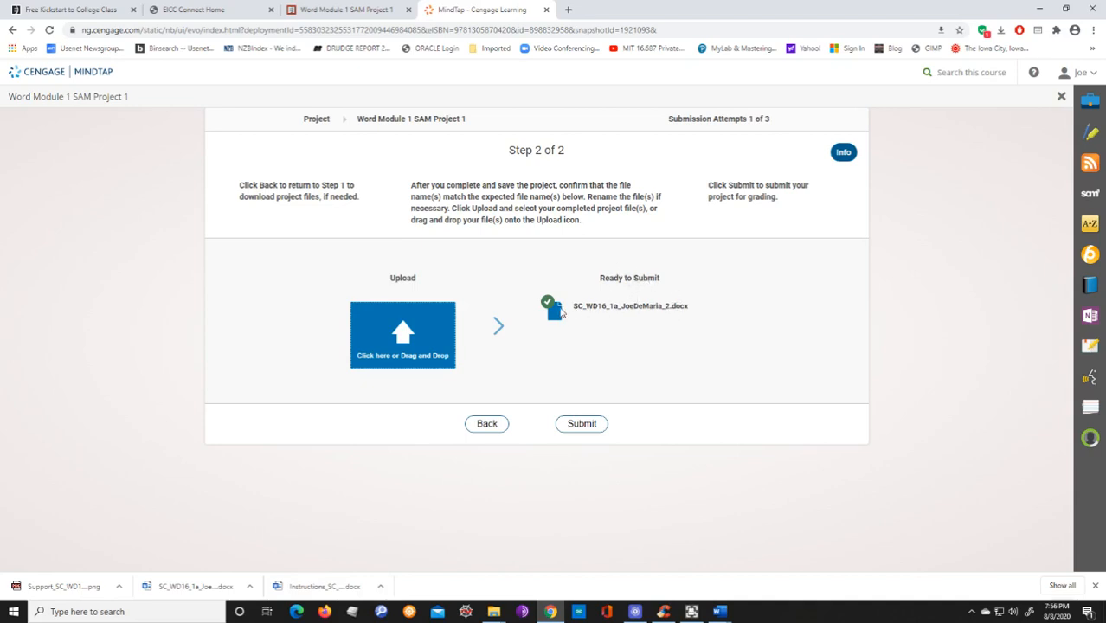
pyautogui.click(580, 423)
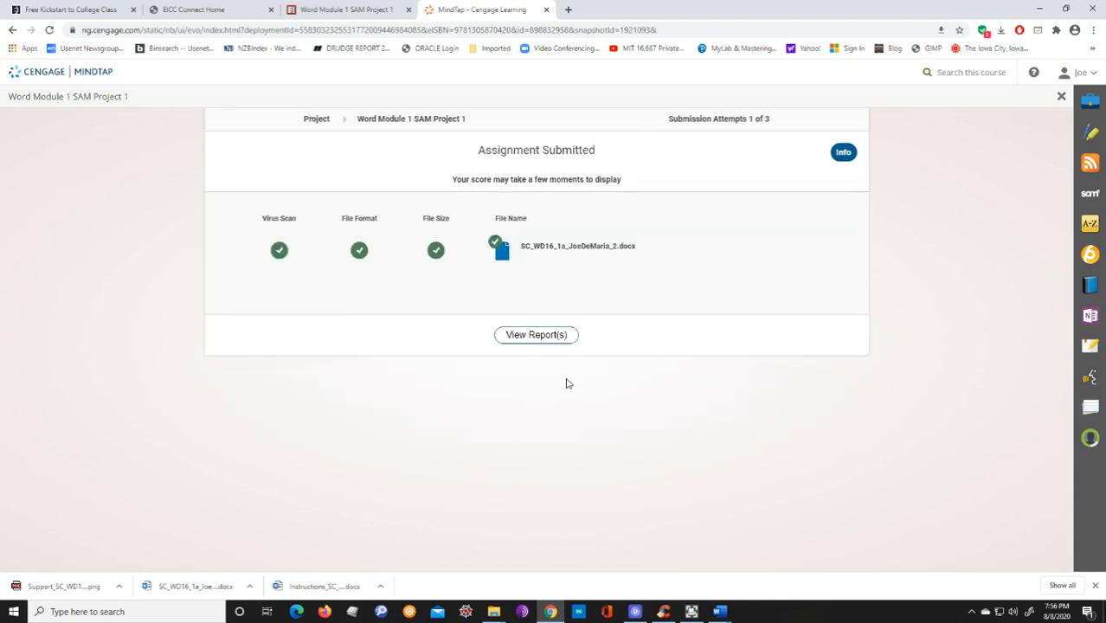
# - Request the submission's graded report, save it to the ClassWork folder under the suggested name ending in _Report_1, and open the downloaded document in Word
pyautogui.click(535, 336)
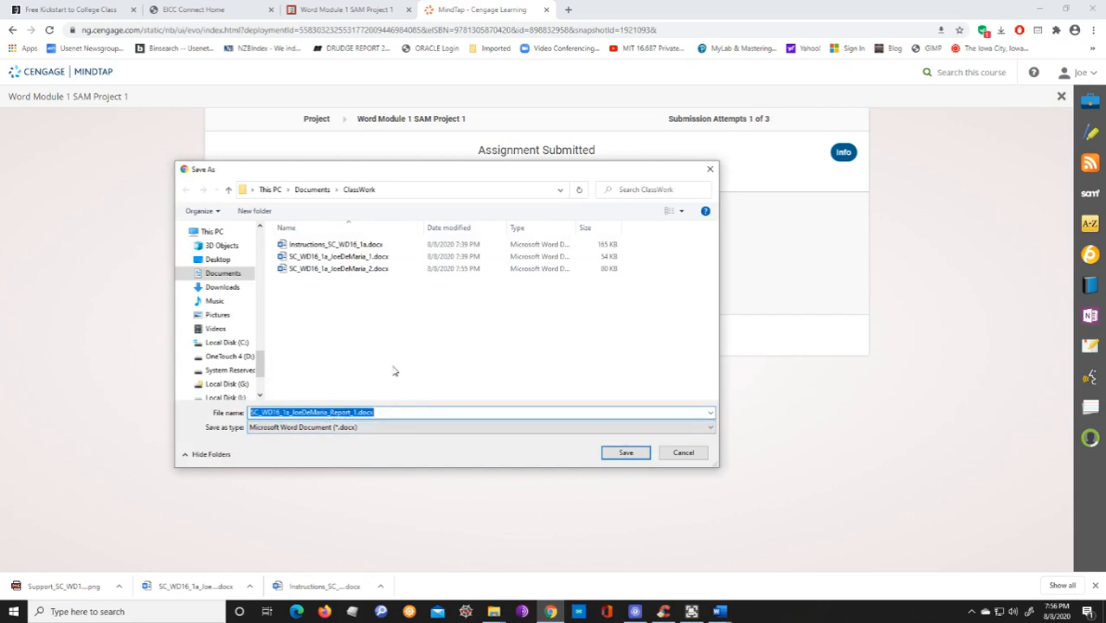
pyautogui.click(626, 453)
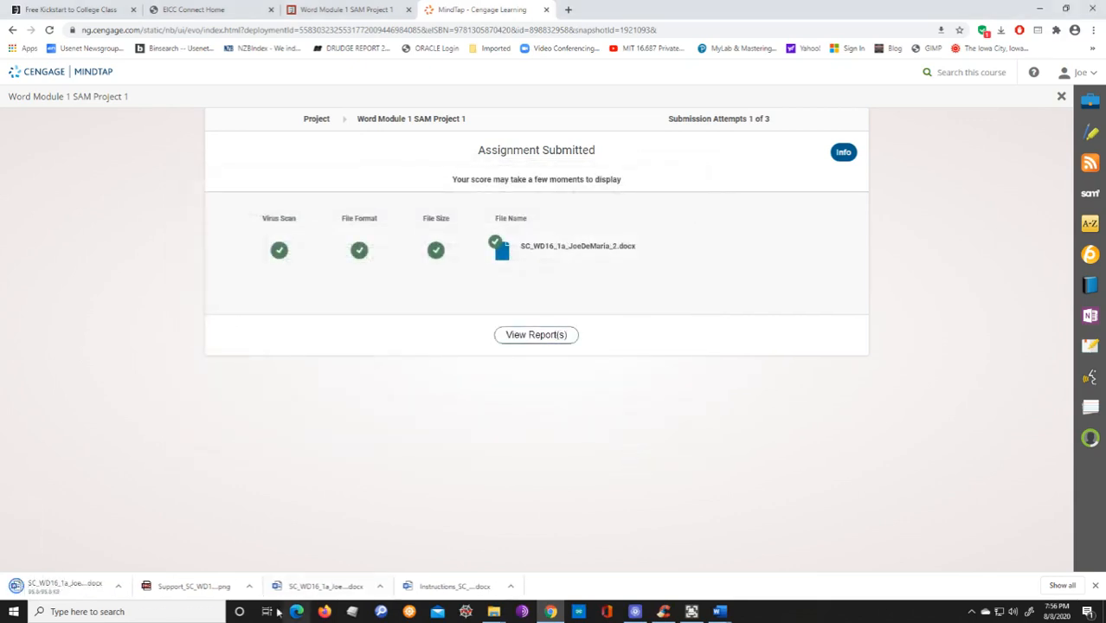
pyautogui.click(118, 586)
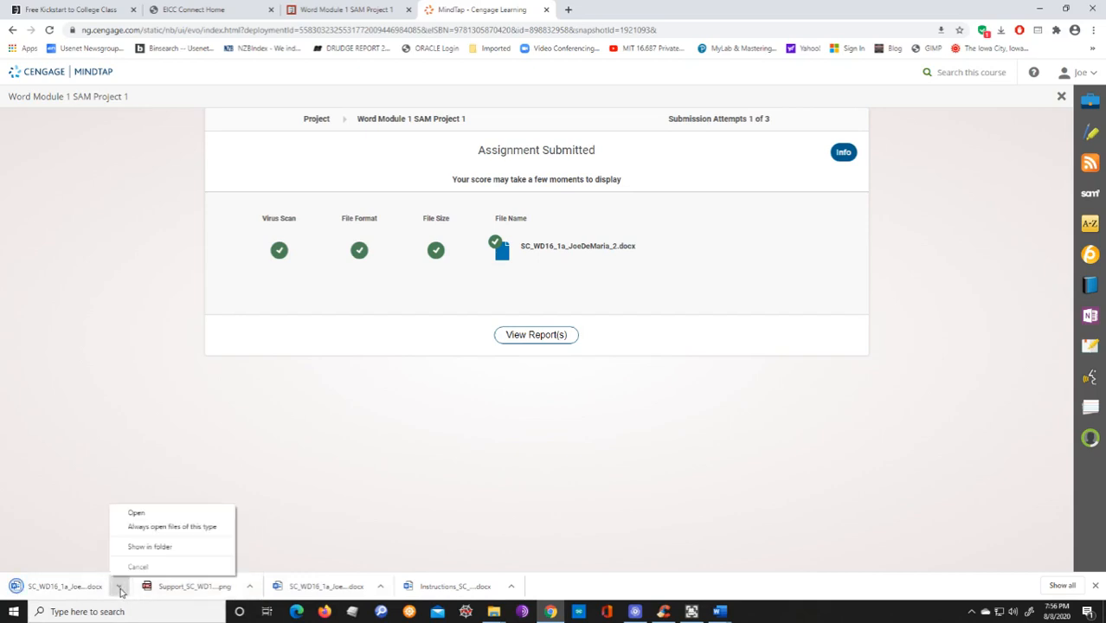
pyautogui.click(137, 513)
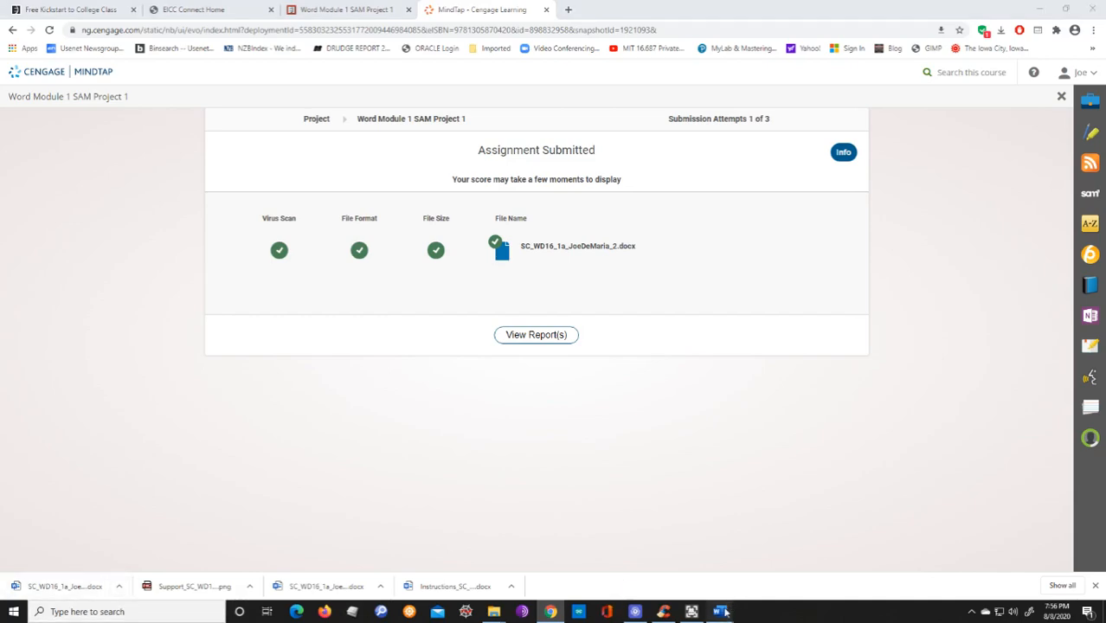
pyautogui.moveTo(719, 611)
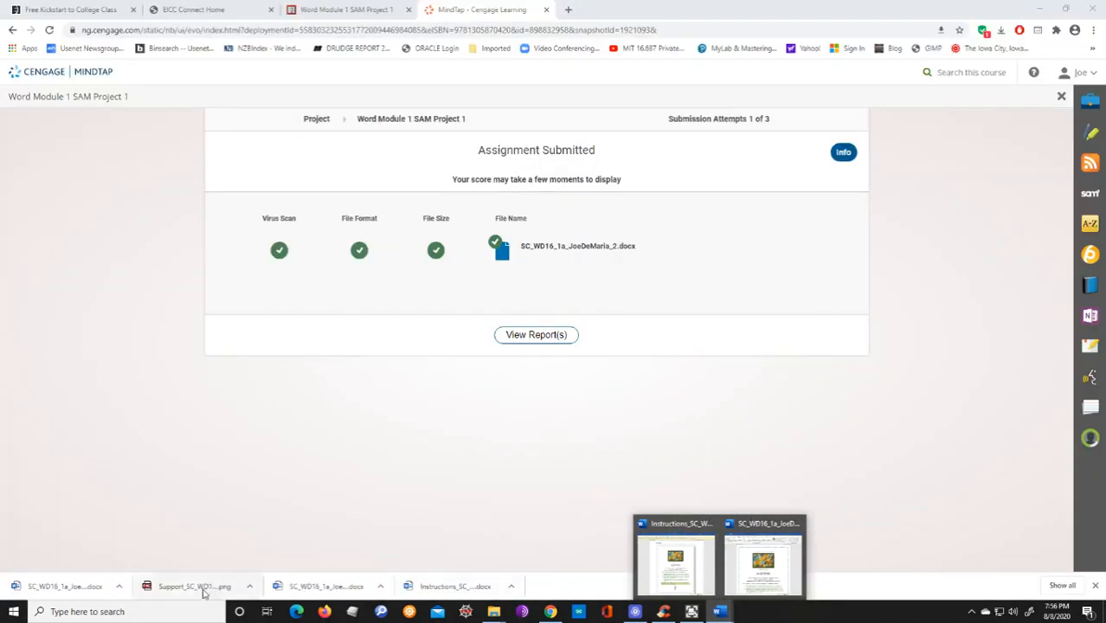
pyautogui.click(120, 591)
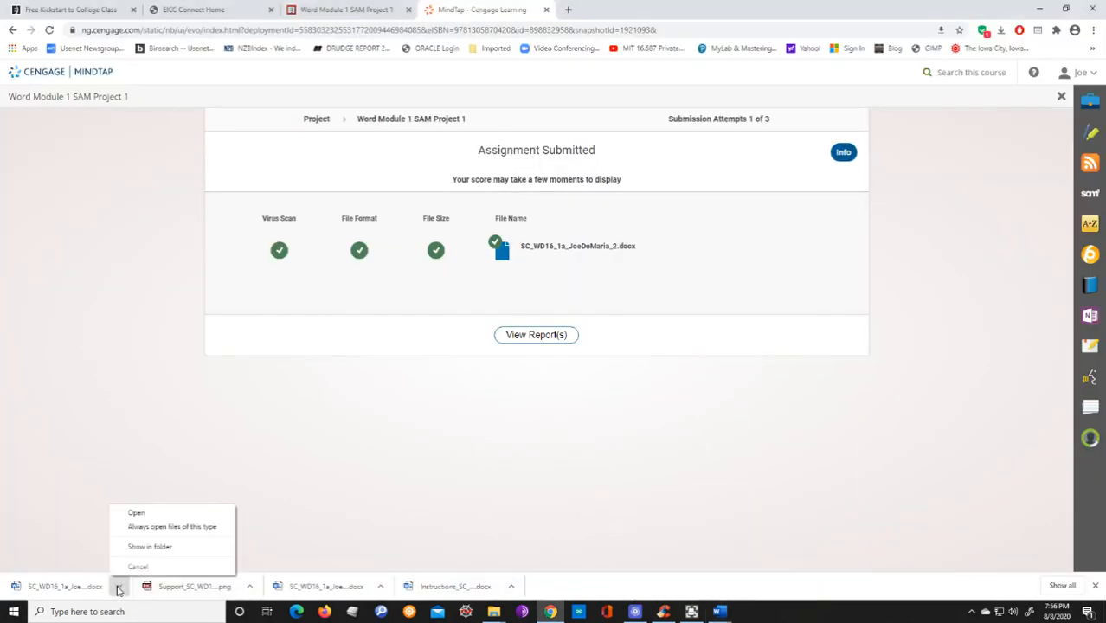
pyautogui.click(140, 513)
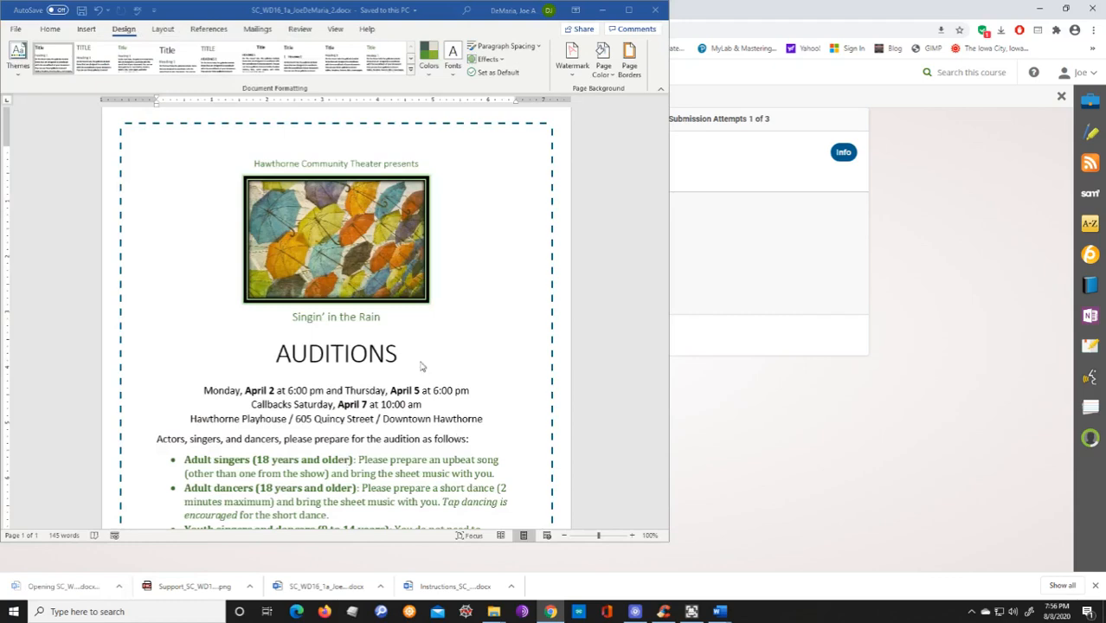
# - Review the graded report from the score heading through all 14 graded tasks to the flyer copy on the last page, and return to its beginning
pyautogui.scroll(-1, 329, 309)
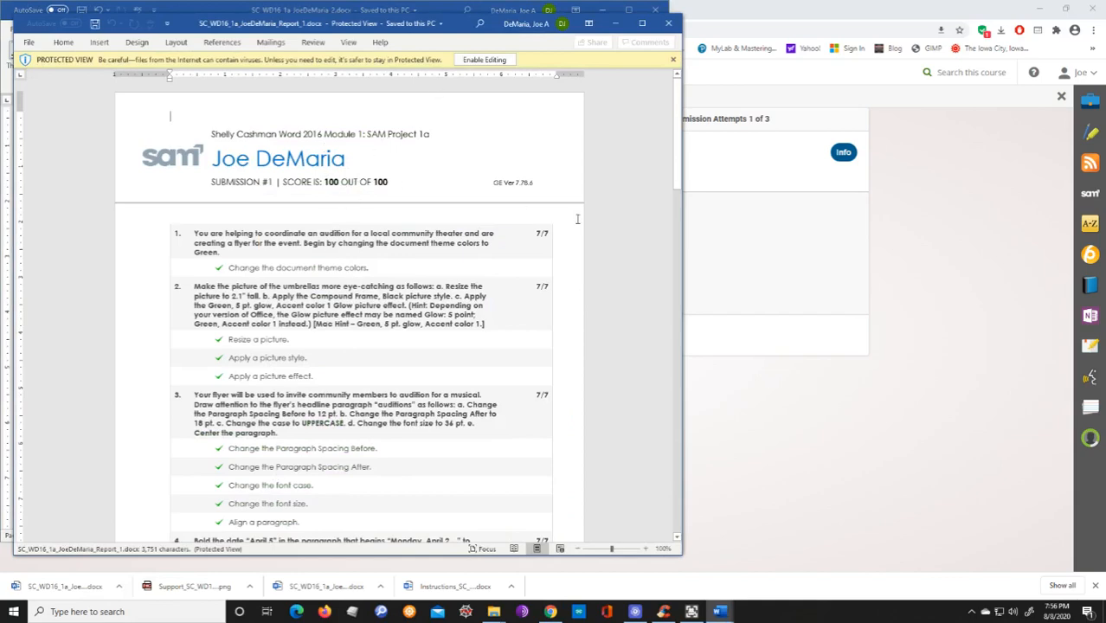
pyautogui.scroll(-5, 475, 266)
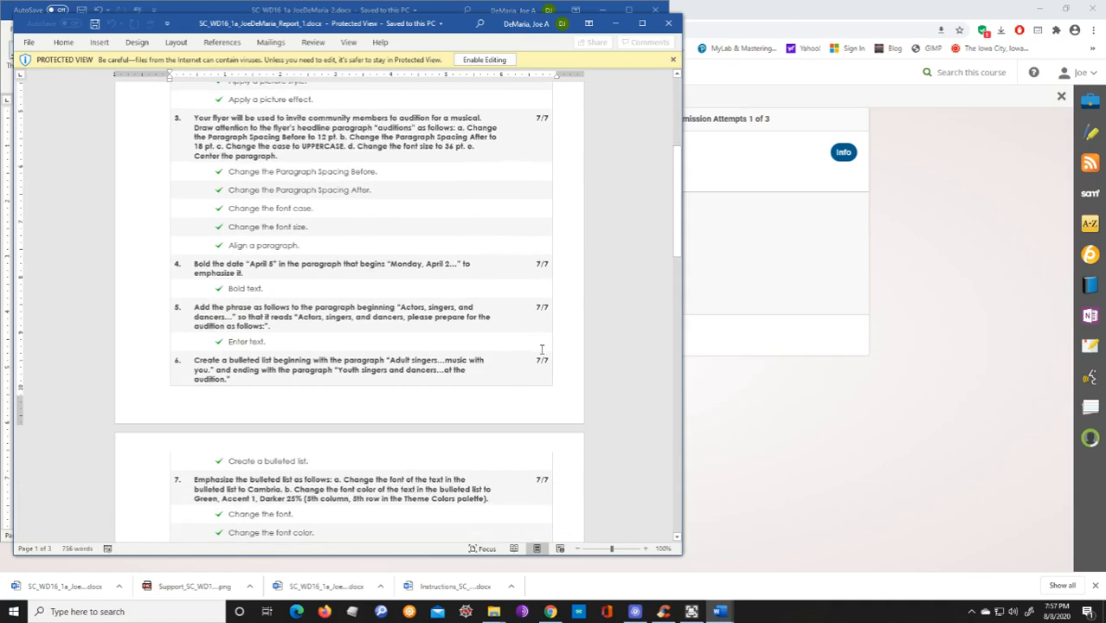
pyautogui.scroll(-15, 502, 333)
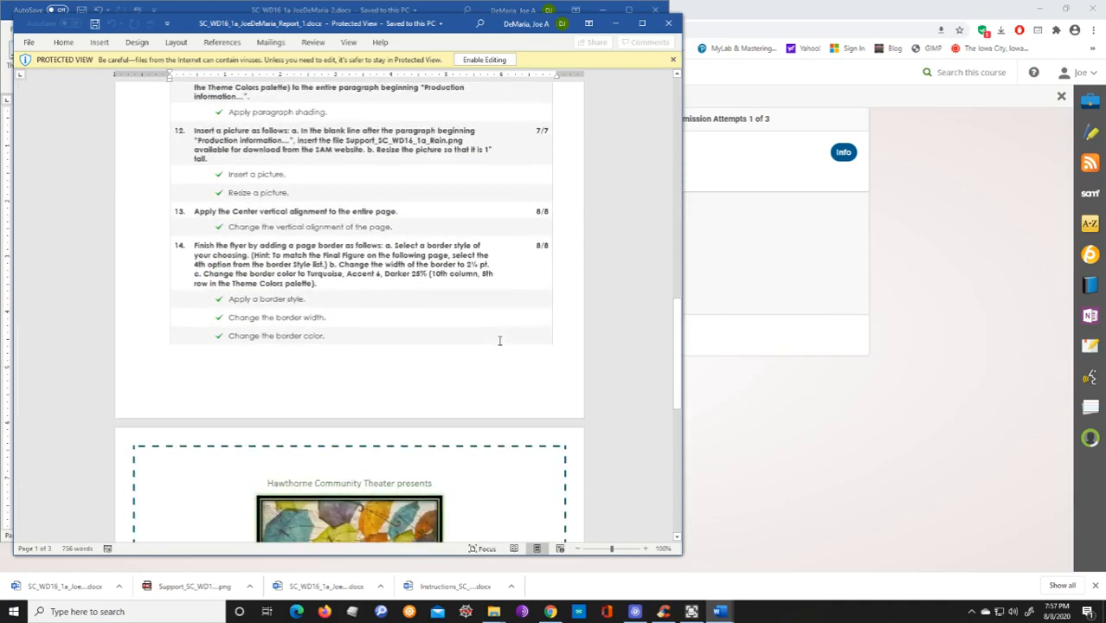
pyautogui.scroll(-10, 423, 263)
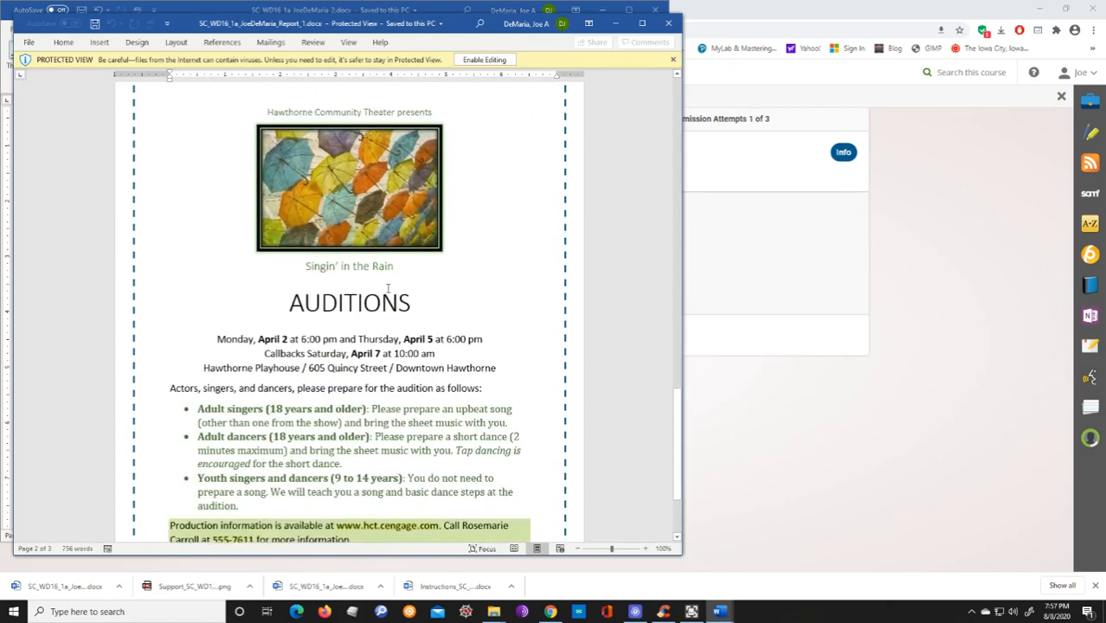
pyautogui.scroll(-2, 388, 285)
pyautogui.scroll(11, 381, 400)
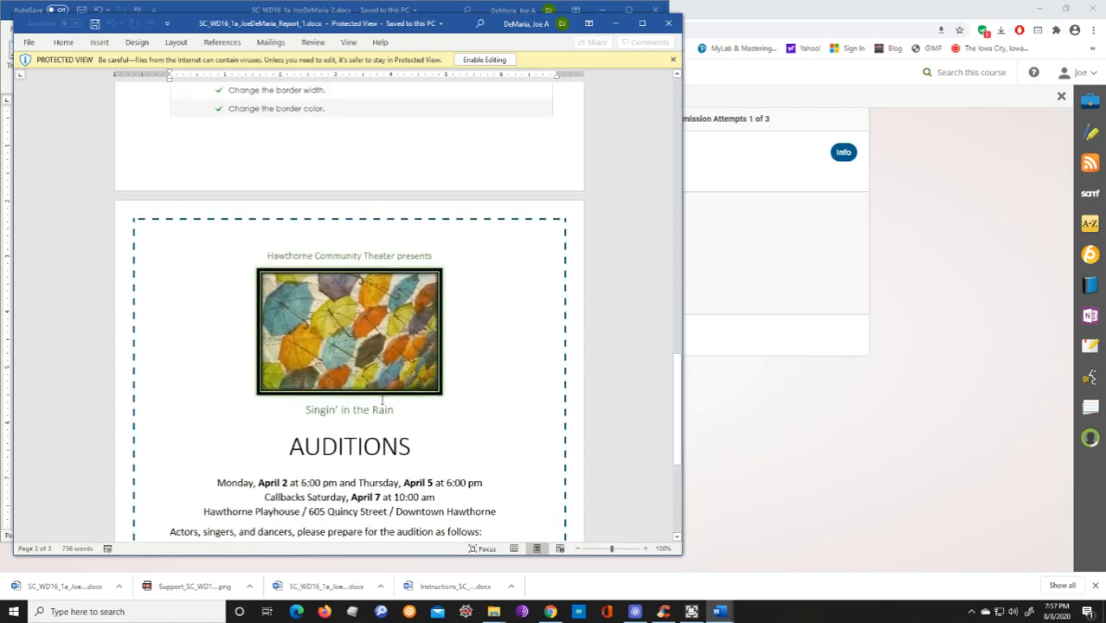
pyautogui.scroll(20, 382, 400)
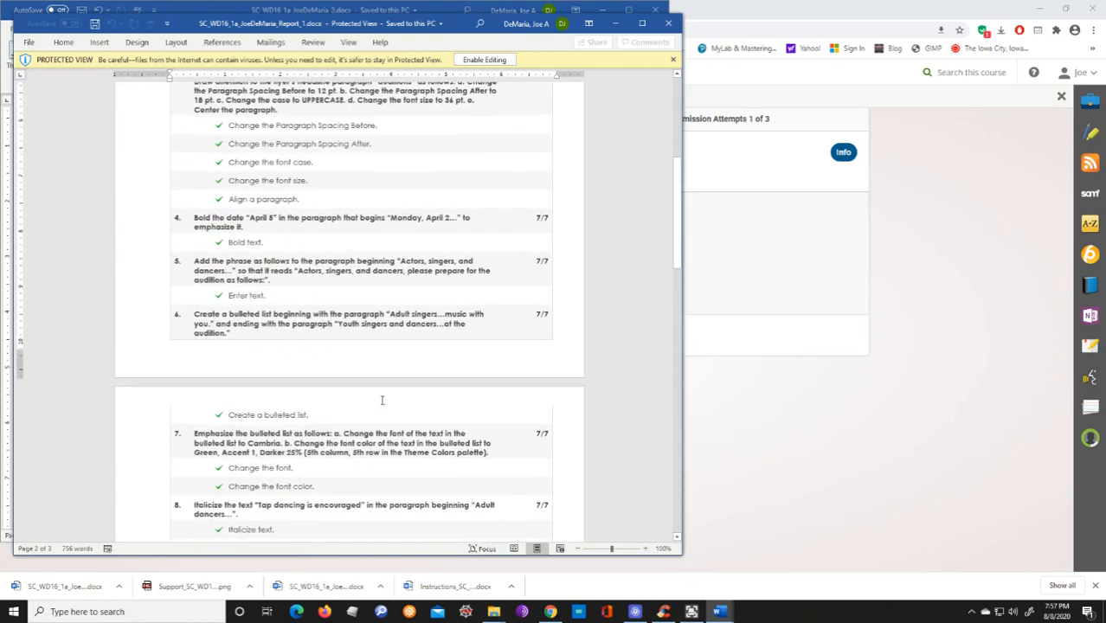
pyautogui.scroll(3, 381, 400)
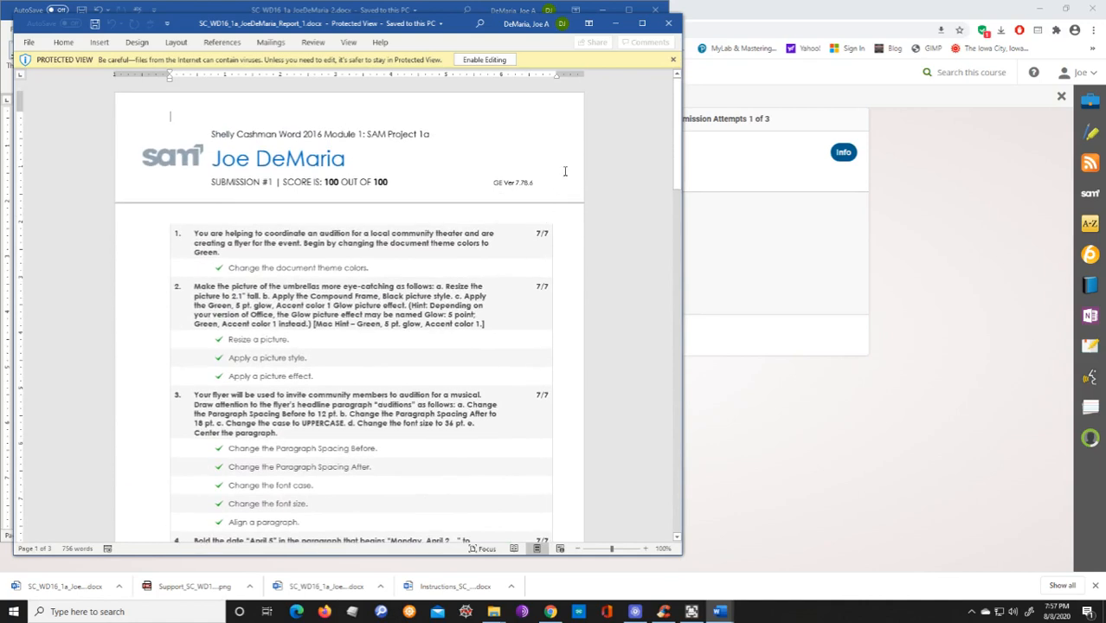